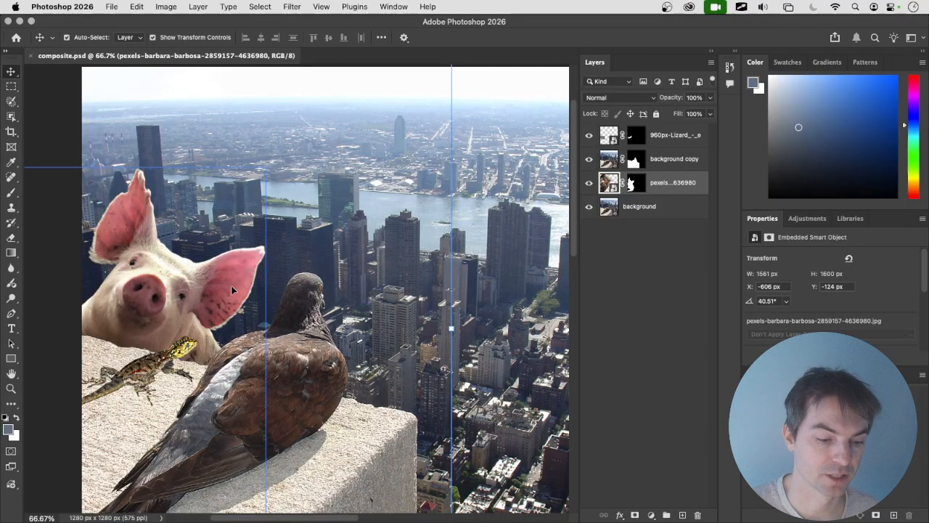
pyautogui.press('b')
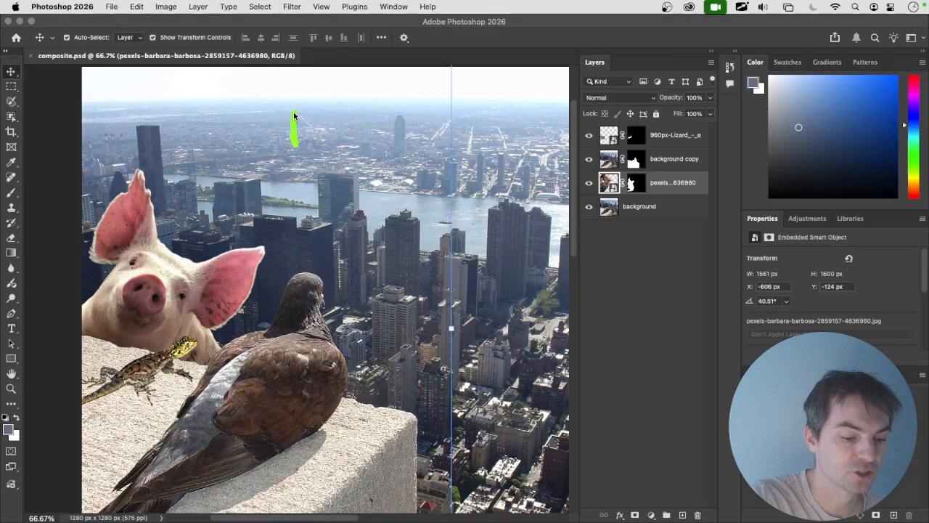
pyautogui.moveTo(294, 121); pyautogui.dragTo(301, 113)
pyautogui.moveTo(307, 129); pyautogui.dragTo(350, 141)
pyautogui.click(345, 99)
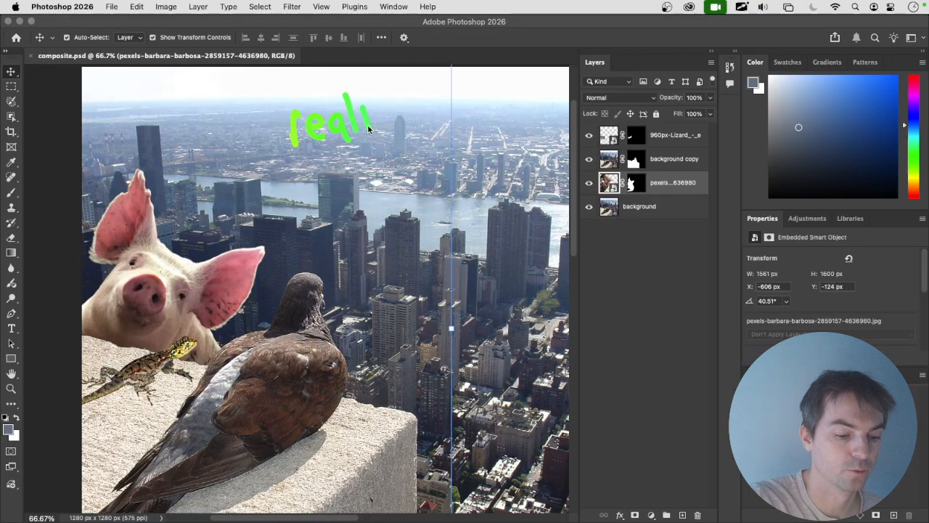
pyautogui.moveTo(386, 106); pyautogui.dragTo(376, 131)
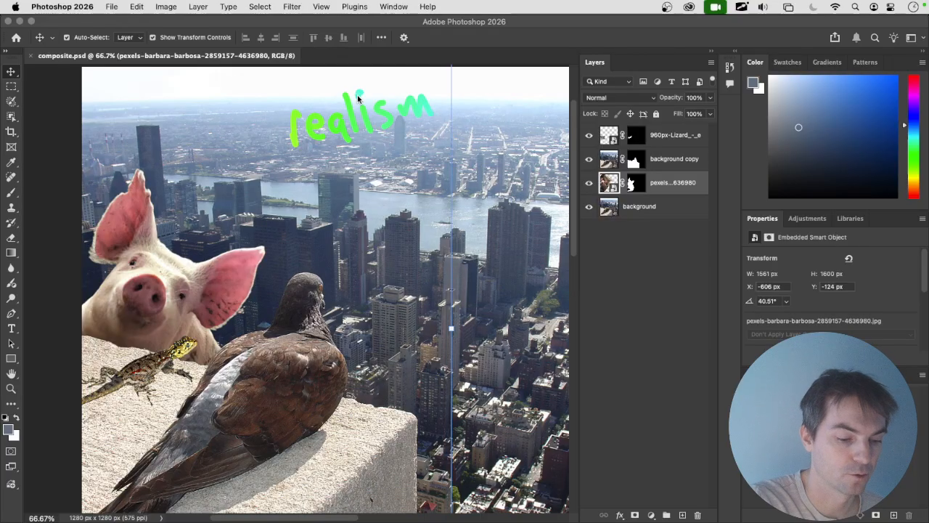
pyautogui.moveTo(452, 69); pyautogui.dragTo(451, 141)
pyautogui.moveTo(506, 87)
pyautogui.mouseDown()
pyautogui.moveTo(514, 126)
pyautogui.moveTo(539, 81)
pyautogui.moveTo(566, 73)
pyautogui.mouseUp()
pyautogui.moveTo(556, 107)
pyautogui.mouseDown()
pyautogui.moveTo(599, 69)
pyautogui.moveTo(626, 66)
pyautogui.moveTo(608, 48)
pyautogui.moveTo(637, 71)
pyautogui.moveTo(654, 61)
pyautogui.moveTo(650, 42)
pyautogui.moveTo(656, 66)
pyautogui.moveTo(659, 40)
pyautogui.moveTo(678, 55)
pyautogui.moveTo(703, 41)
pyautogui.moveTo(719, 57)
pyautogui.mouseUp()
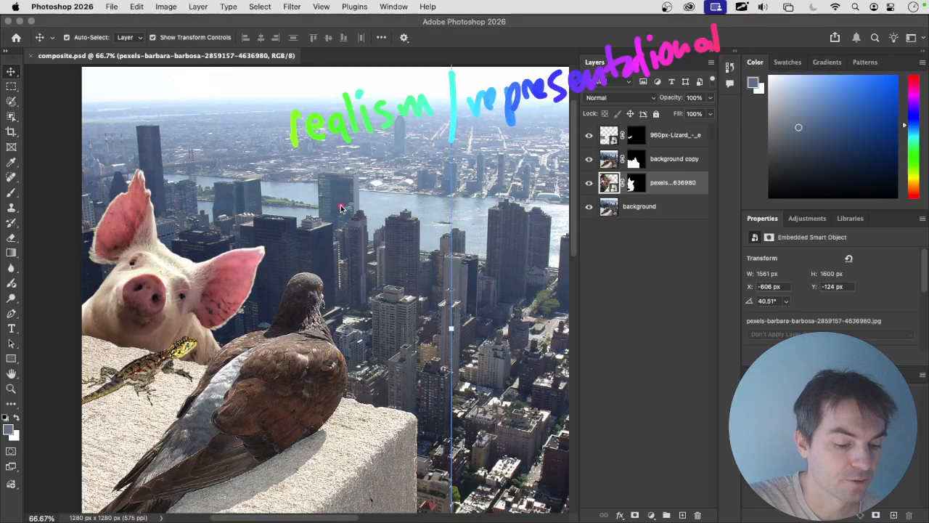
pyautogui.moveTo(350, 202)
pyautogui.mouseDown()
pyautogui.moveTo(338, 245)
pyautogui.moveTo(361, 231)
pyautogui.mouseUp()
pyautogui.moveTo(352, 215)
pyautogui.mouseDown()
pyautogui.moveTo(382, 212)
pyautogui.moveTo(395, 226)
pyautogui.moveTo(438, 196)
pyautogui.moveTo(447, 207)
pyautogui.moveTo(478, 168)
pyautogui.moveTo(503, 187)
pyautogui.mouseUp()
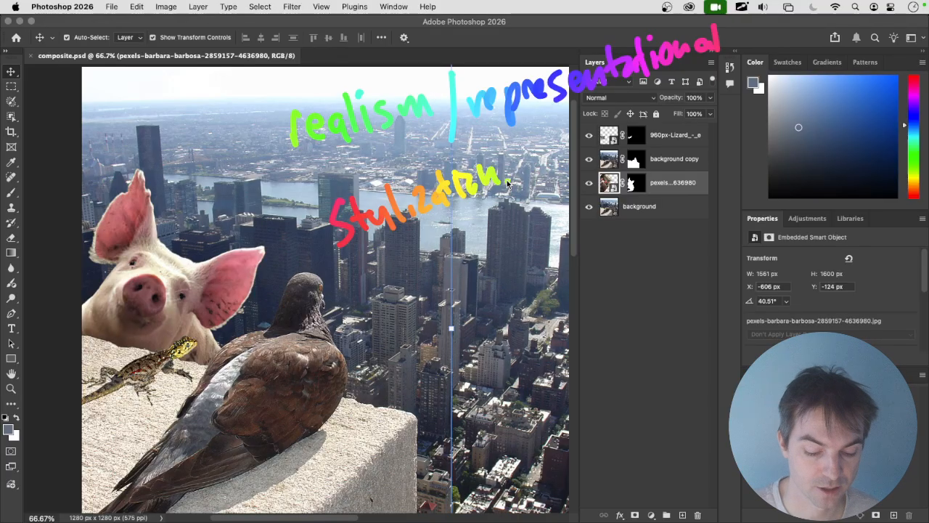
pyautogui.press('Escape')
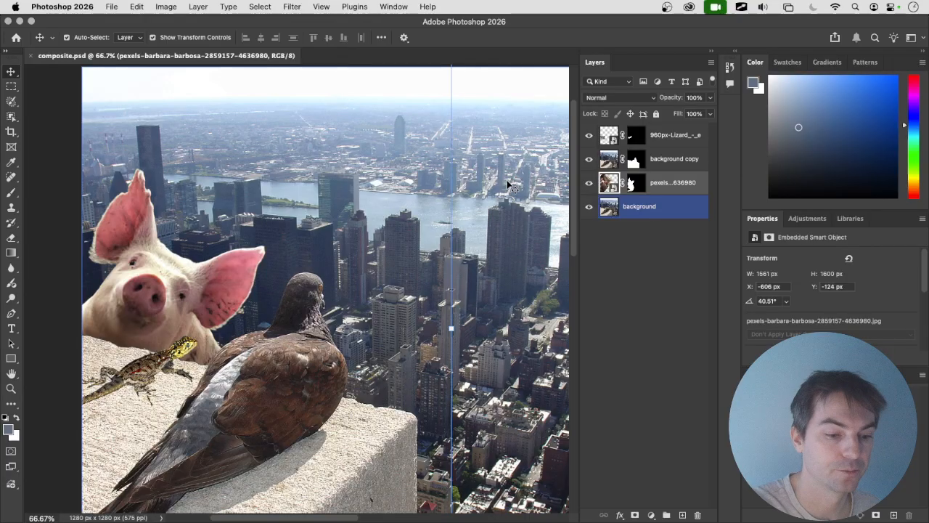
pyautogui.hotkey('ctrl', 'shift', 'a')
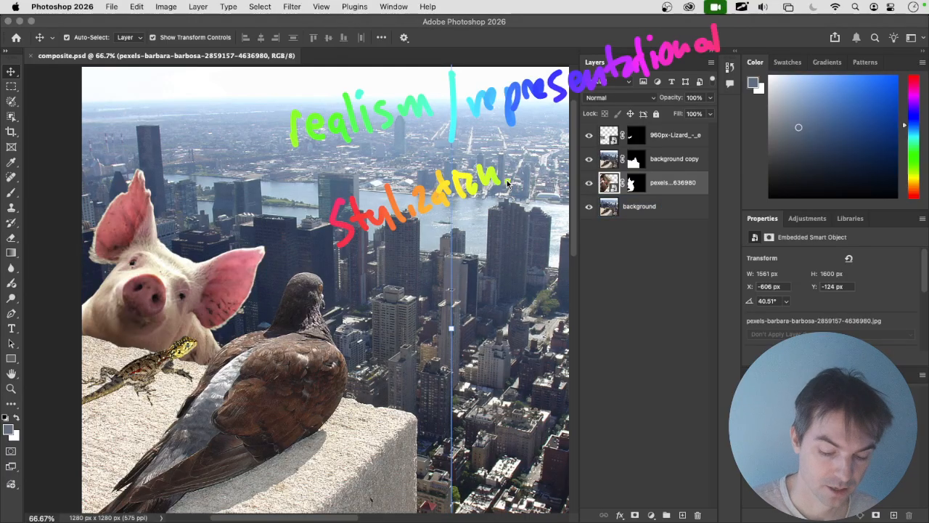
pyautogui.press('Escape')
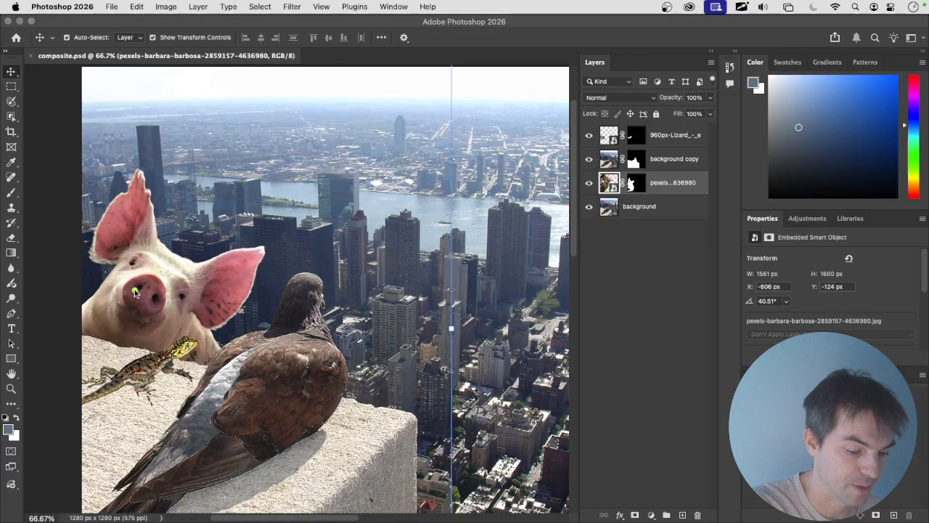
pyautogui.moveTo(119, 141)
pyautogui.mouseDown()
pyautogui.moveTo(360, 448)
pyautogui.moveTo(347, 397)
pyautogui.moveTo(347, 443)
pyautogui.moveTo(315, 426)
pyautogui.mouseUp()
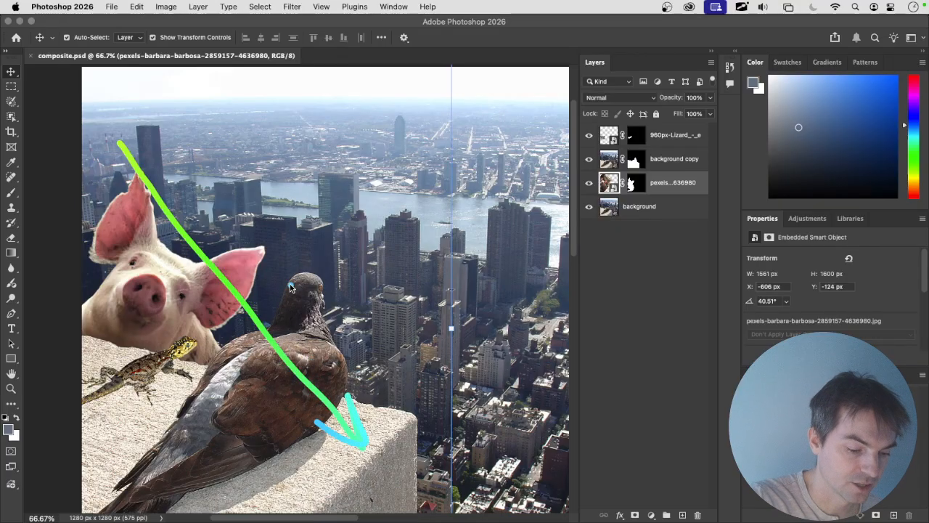
pyautogui.moveTo(290, 287)
pyautogui.mouseDown()
pyautogui.moveTo(312, 276)
pyautogui.moveTo(291, 279)
pyautogui.moveTo(292, 333)
pyautogui.moveTo(293, 299)
pyautogui.mouseUp()
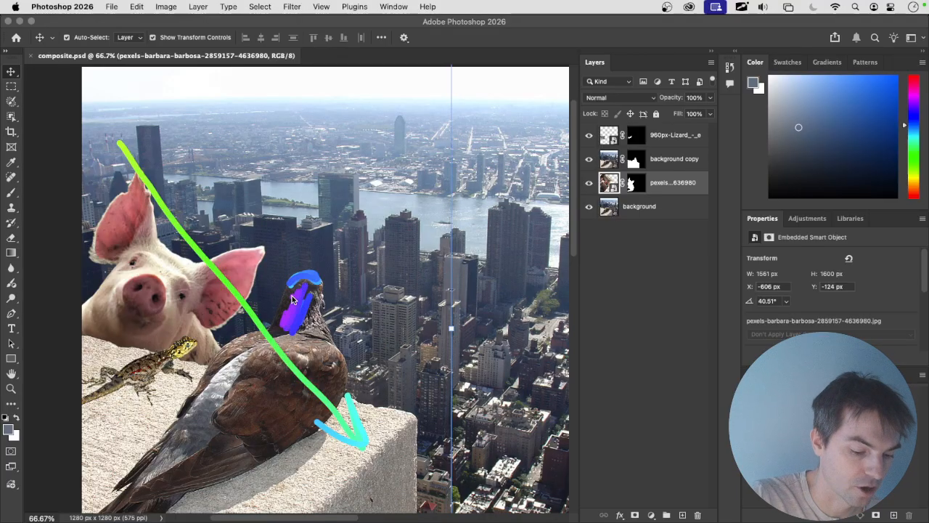
pyautogui.moveTo(240, 109)
pyautogui.mouseDown()
pyautogui.moveTo(311, 421)
pyautogui.moveTo(275, 431)
pyautogui.moveTo(311, 469)
pyautogui.moveTo(214, 506)
pyautogui.mouseUp()
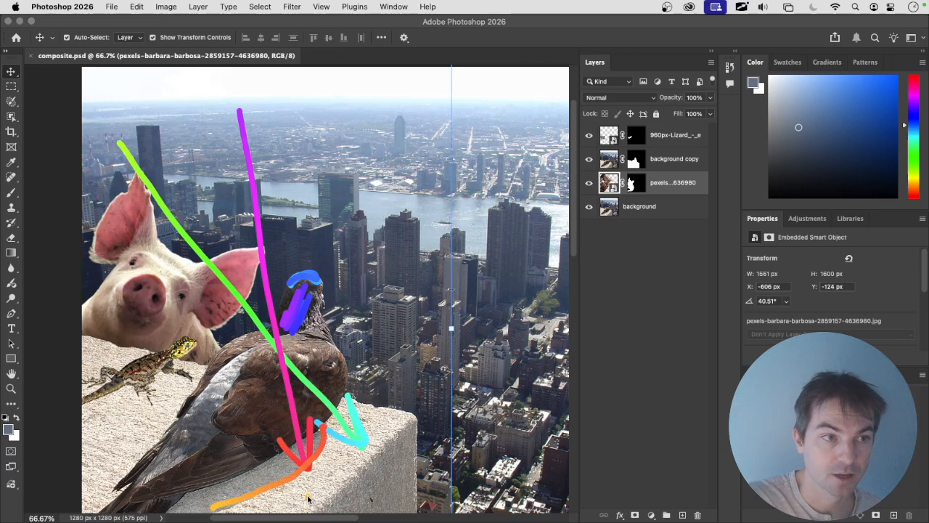
pyautogui.moveTo(240, 105)
pyautogui.mouseDown()
pyautogui.moveTo(241, 80)
pyautogui.moveTo(241, 258)
pyautogui.moveTo(259, 280)
pyautogui.moveTo(287, 490)
pyautogui.moveTo(291, 458)
pyautogui.mouseUp()
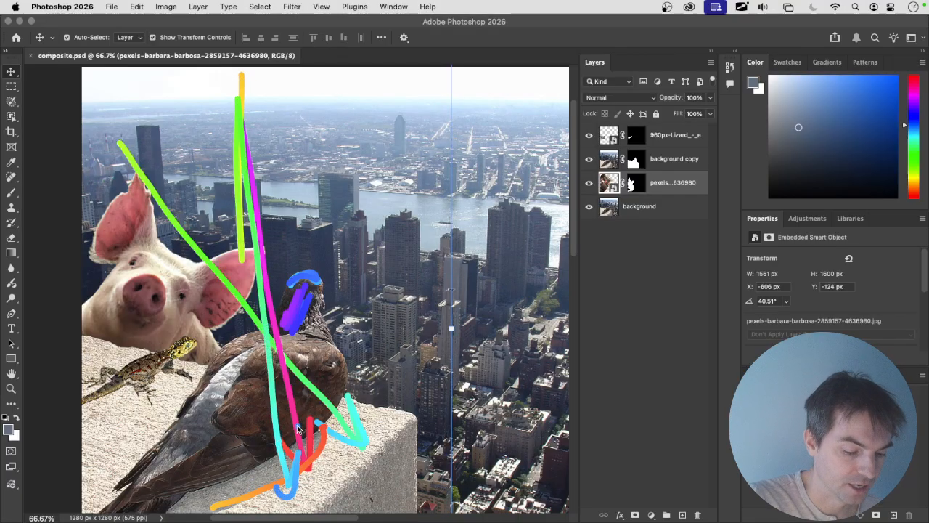
pyautogui.moveTo(256, 398); pyautogui.dragTo(311, 472)
pyautogui.moveTo(150, 446)
pyautogui.mouseDown()
pyautogui.moveTo(171, 417)
pyautogui.moveTo(152, 444)
pyautogui.mouseUp()
pyautogui.moveTo(230, 492)
pyautogui.mouseDown()
pyautogui.moveTo(245, 501)
pyautogui.moveTo(270, 482)
pyautogui.mouseUp()
pyautogui.press('Escape')
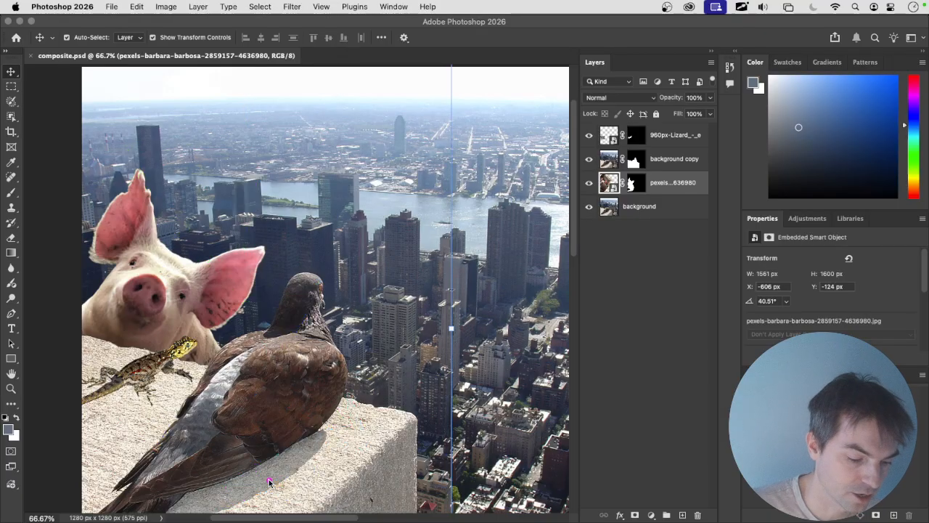
pyautogui.moveTo(94, 407); pyautogui.dragTo(181, 386)
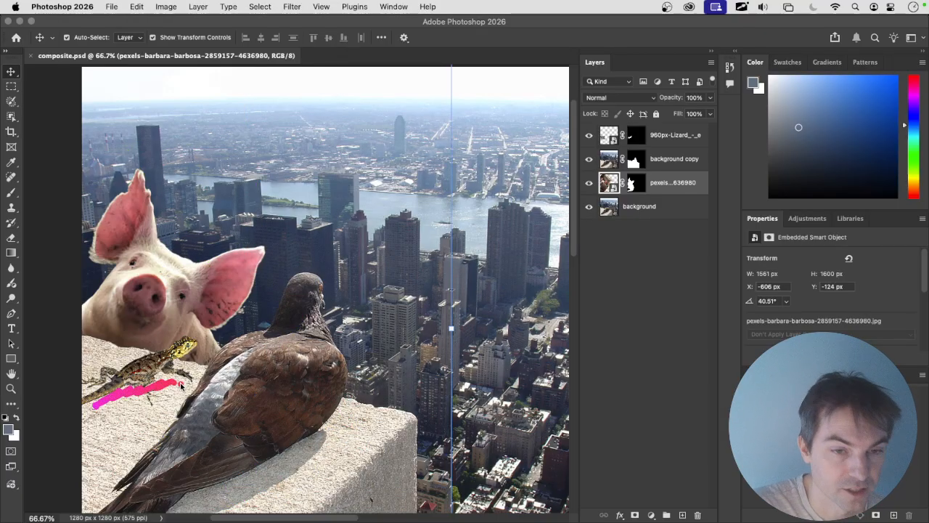
pyautogui.press('Escape')
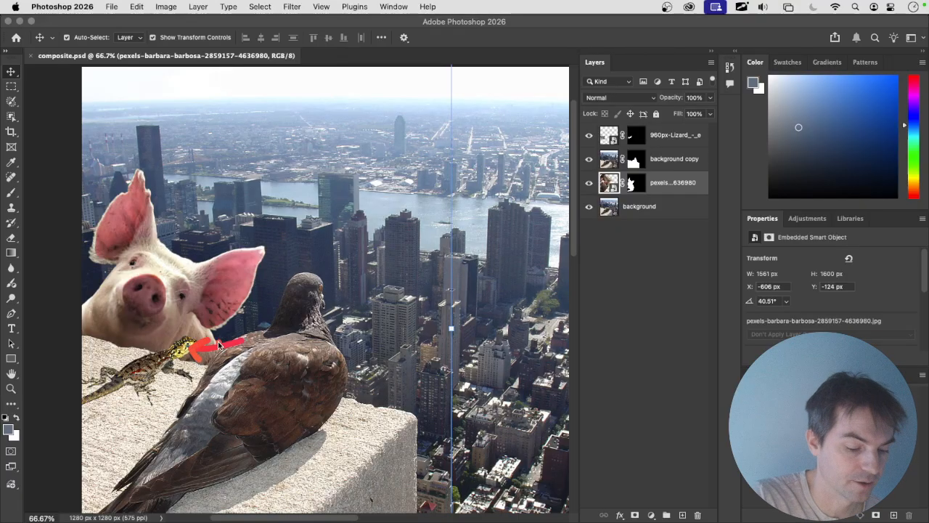
pyautogui.moveTo(183, 352)
pyautogui.mouseDown()
pyautogui.moveTo(374, 315)
pyautogui.moveTo(216, 345)
pyautogui.moveTo(215, 332)
pyautogui.moveTo(212, 369)
pyautogui.mouseUp()
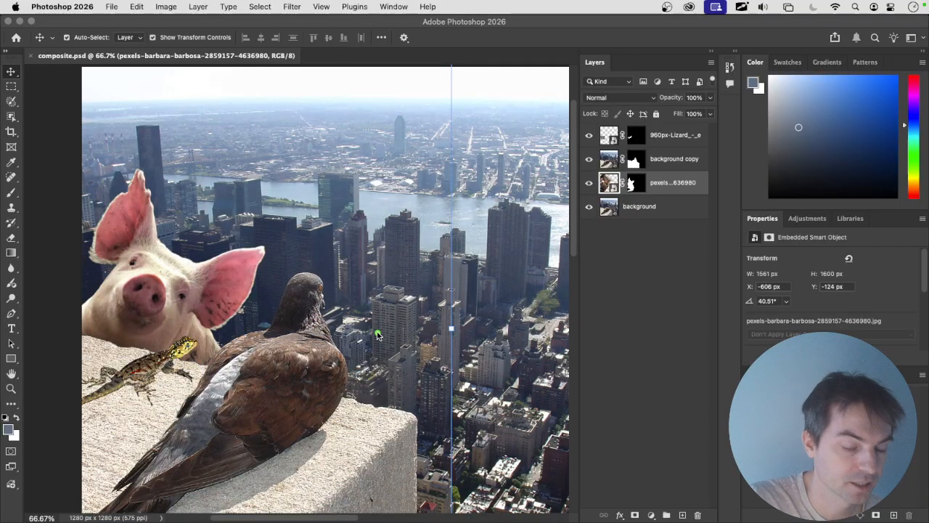
pyautogui.moveTo(187, 367); pyautogui.dragTo(181, 359)
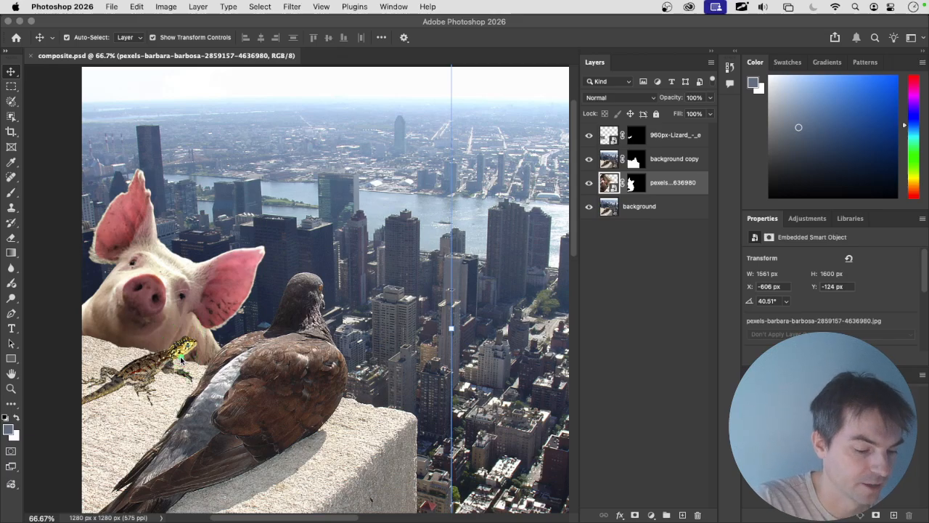
pyautogui.moveTo(220, 125)
pyautogui.mouseDown()
pyautogui.moveTo(164, 257)
pyautogui.moveTo(195, 236)
pyautogui.mouseUp()
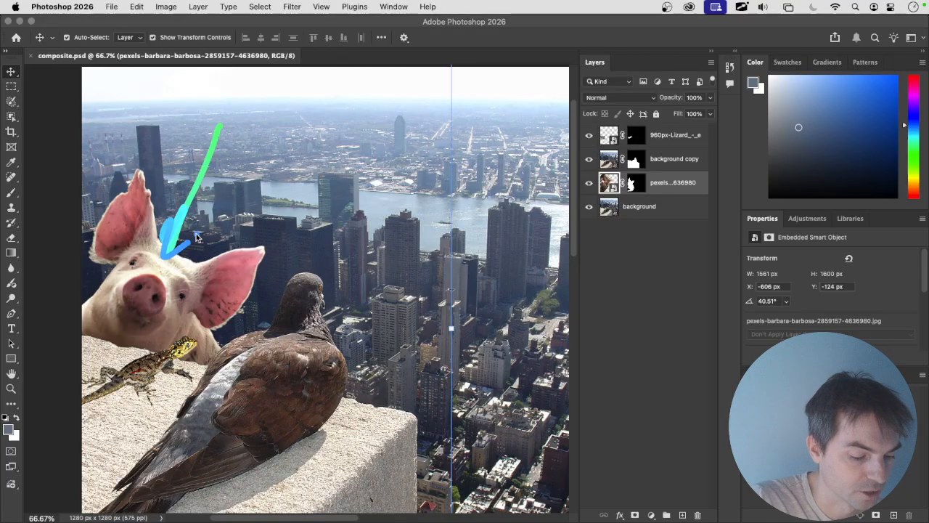
pyautogui.click(263, 223)
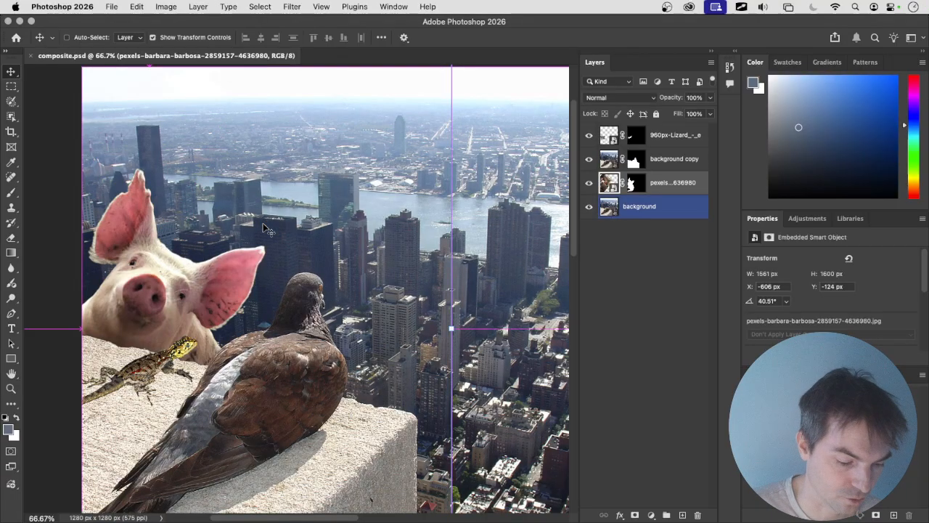
# Step: Toggle the visibility of the cutout layers, including the lizard and background copy layers, to check what each one contains
pyautogui.press('super+plus')
pyautogui.moveTo(249, 290); pyautogui.dragTo(467, 211)
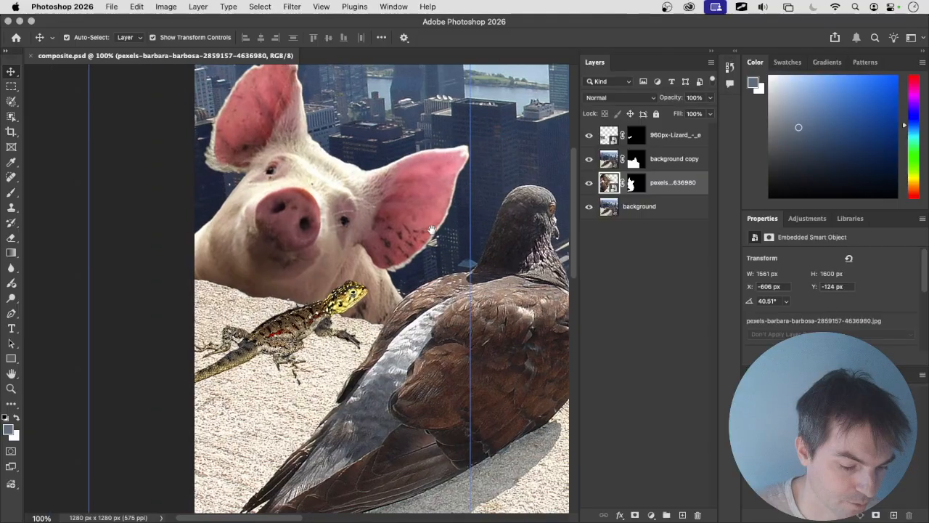
pyautogui.click(589, 135)
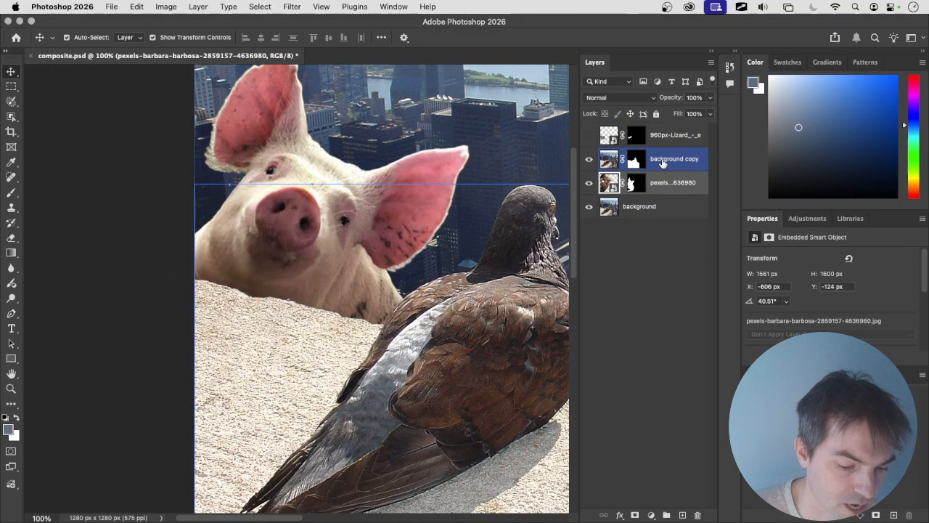
pyautogui.click(589, 135)
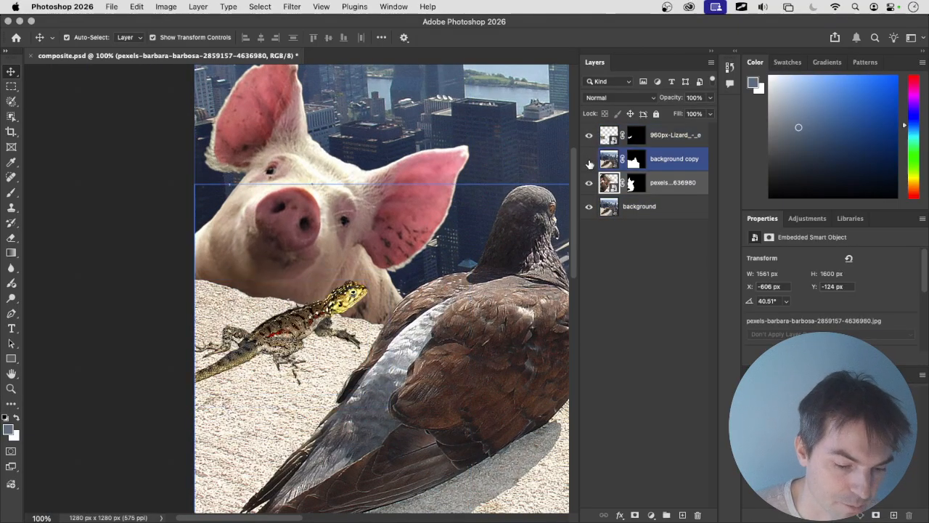
pyautogui.click(589, 160)
pyautogui.click(588, 160)
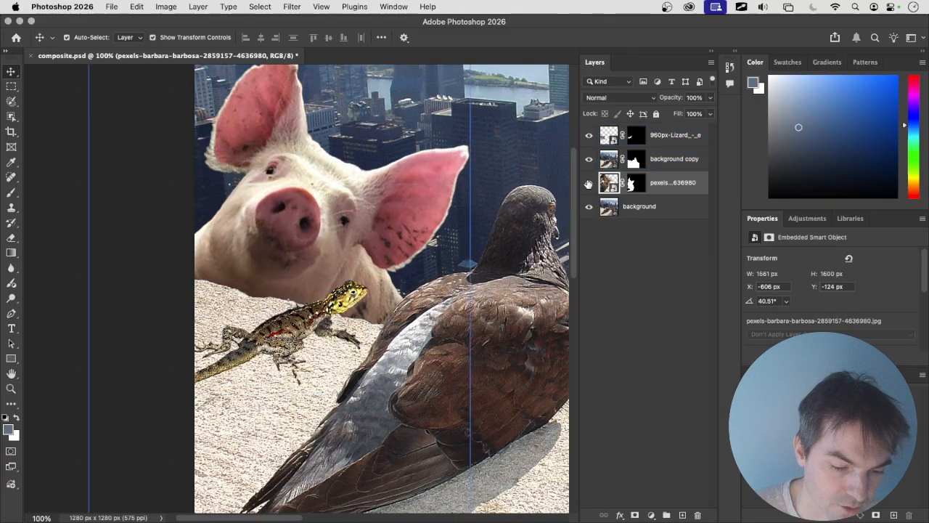
pyautogui.click(589, 135)
pyautogui.click(588, 135)
# Step: Rename the lizard cutout layer as lizard and the background copy layer as pigeon
pyautogui.doubleClick(656, 135)
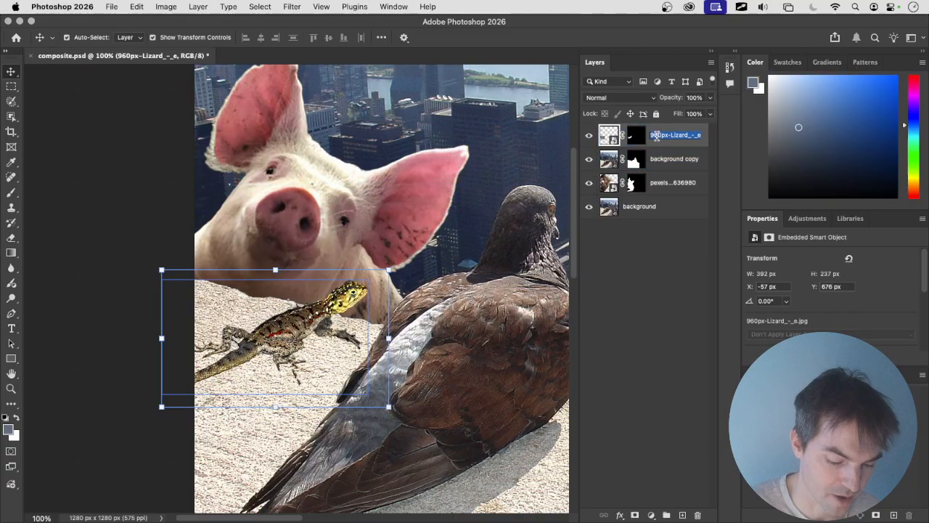
pyautogui.write('lizard')
pyautogui.press('Return')
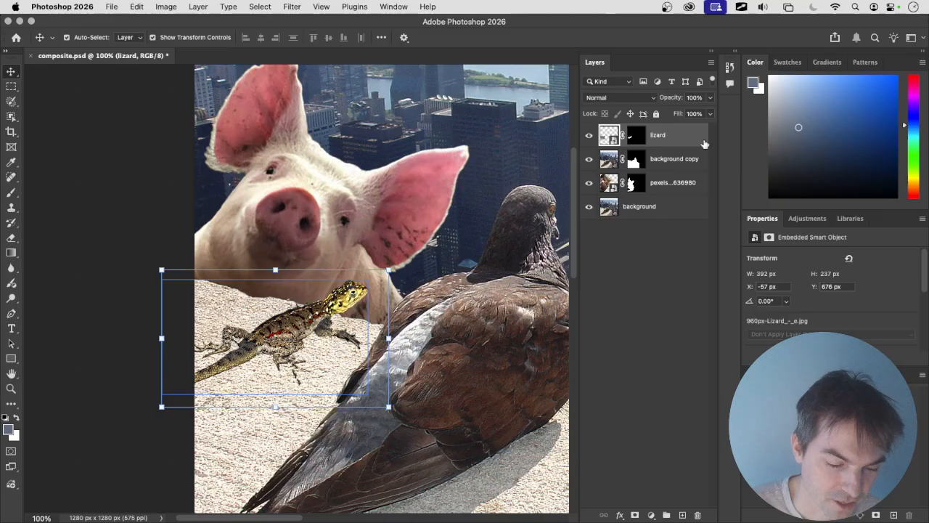
pyautogui.doubleClick(674, 159)
pyautogui.write('pigeo')
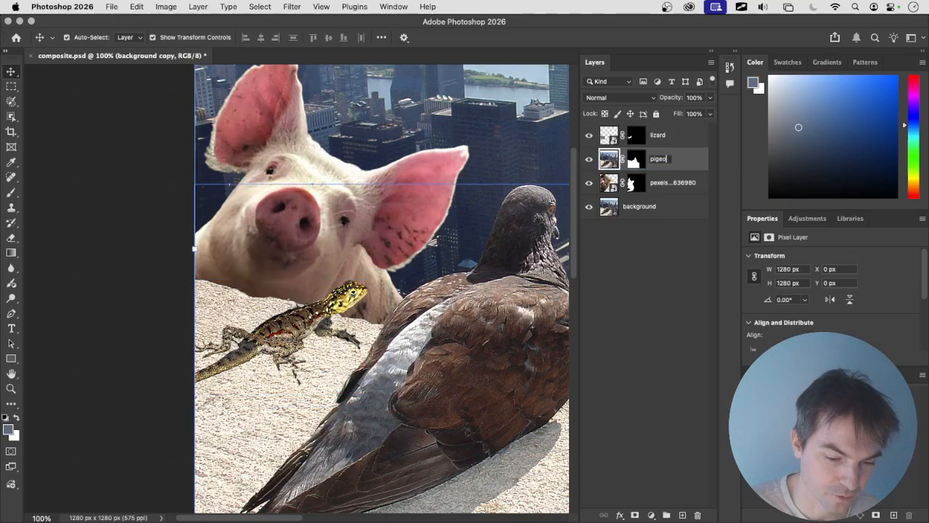
pyautogui.write('n')
pyautogui.press('Return')
# Step: Rename the pig cutout layer as pig
pyautogui.doubleClick(660, 183)
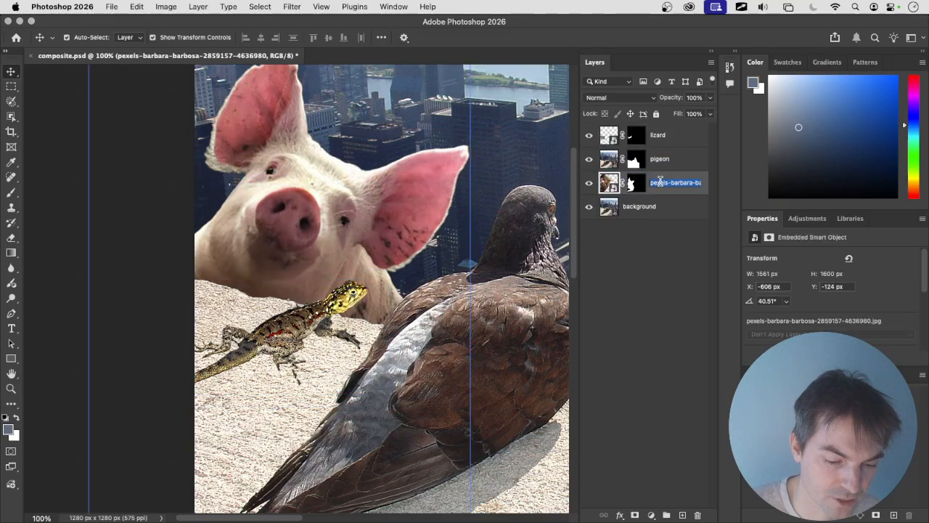
pyautogui.write('pig')
pyautogui.press('Return')
pyautogui.click(664, 211)
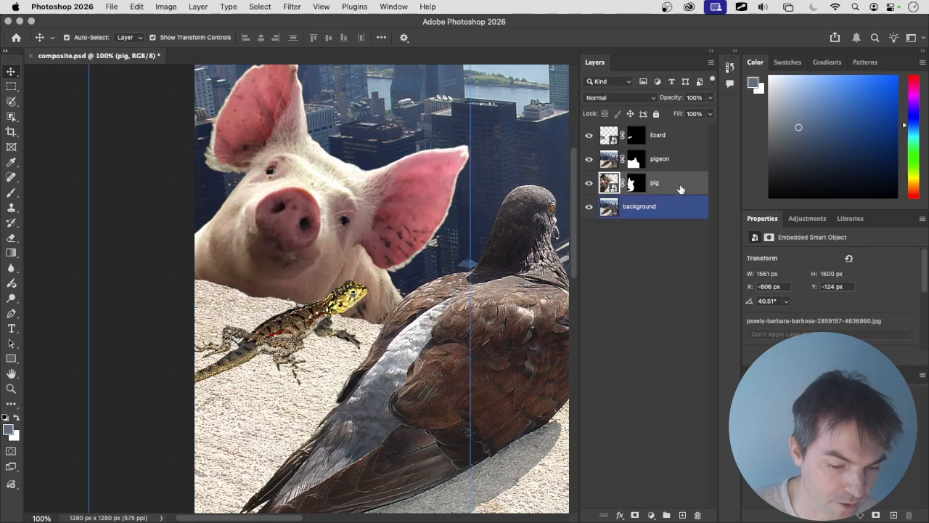
# Step: Select the lizard layer and review its available layer effects, blend modes and opacity setting without changing them
pyautogui.click(675, 143)
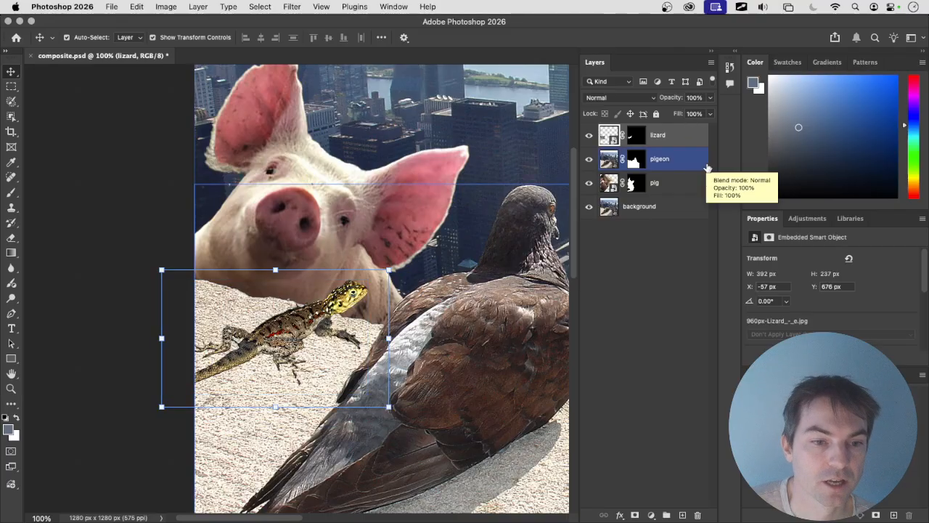
pyautogui.click(620, 515)
pyautogui.moveTo(648, 514)
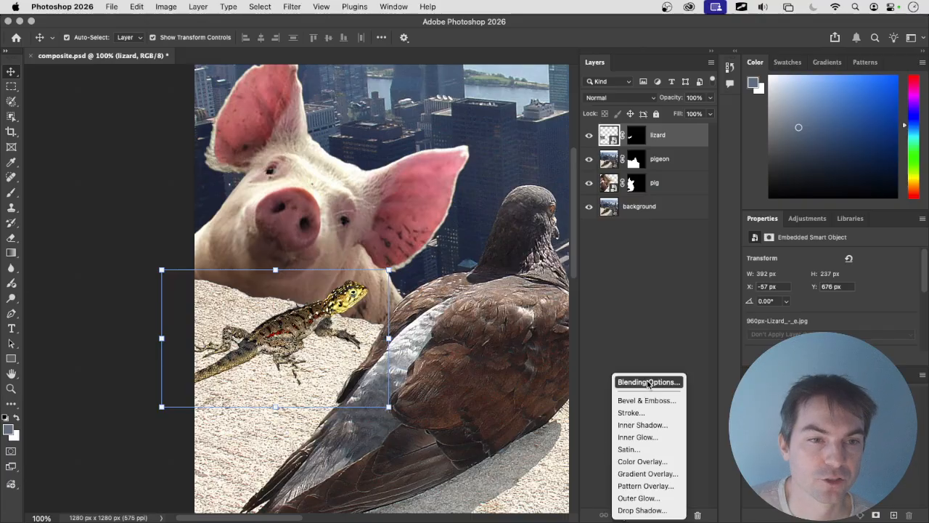
pyautogui.click(630, 298)
pyautogui.click(622, 98)
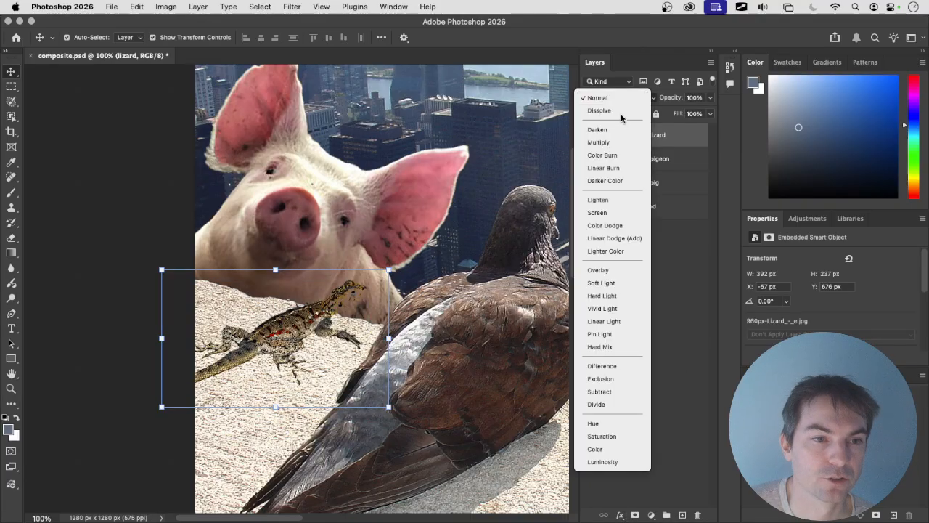
pyautogui.click(623, 100)
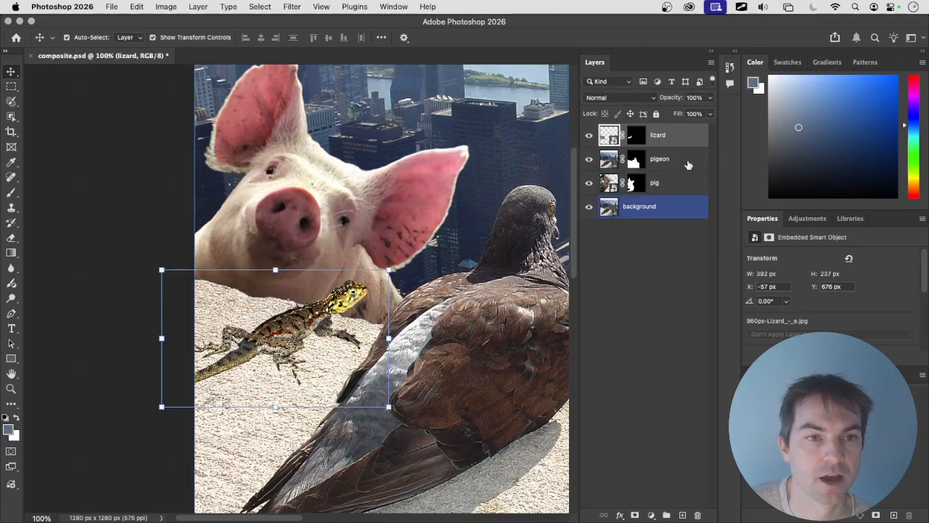
pyautogui.click(709, 105)
pyautogui.moveTo(698, 116)
pyautogui.mouseDown()
pyautogui.moveTo(663, 116)
pyautogui.moveTo(710, 113)
pyautogui.mouseUp()
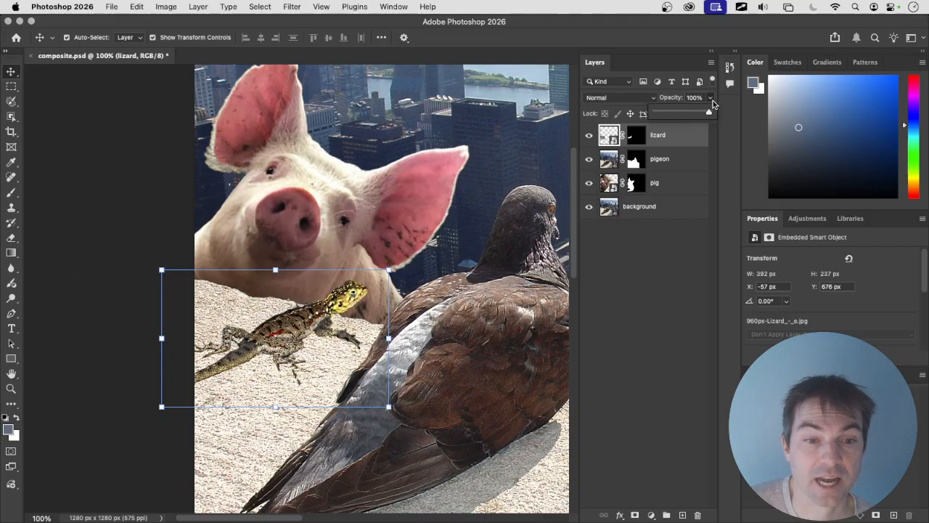
pyautogui.click(709, 103)
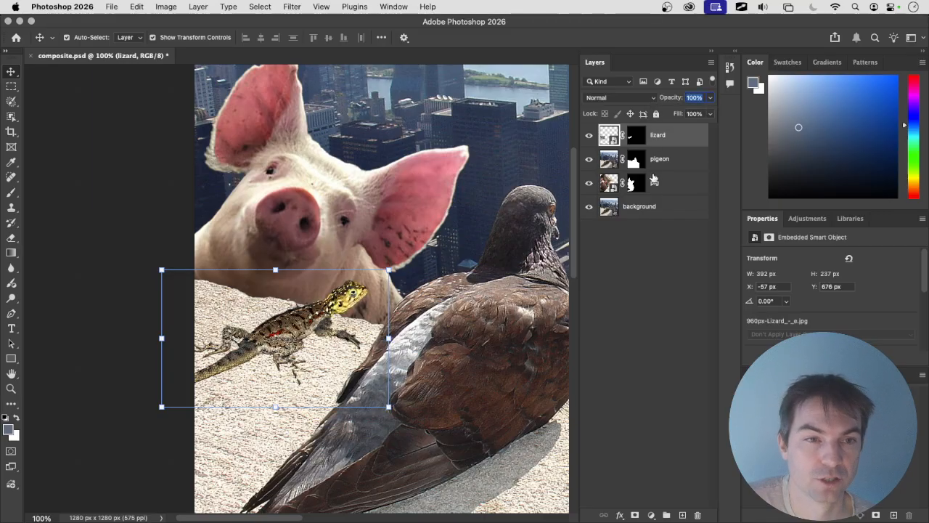
# Step: Add a Drop Shadow effect to the lizard layer and move its settings clear of the lizard
pyautogui.click(620, 515)
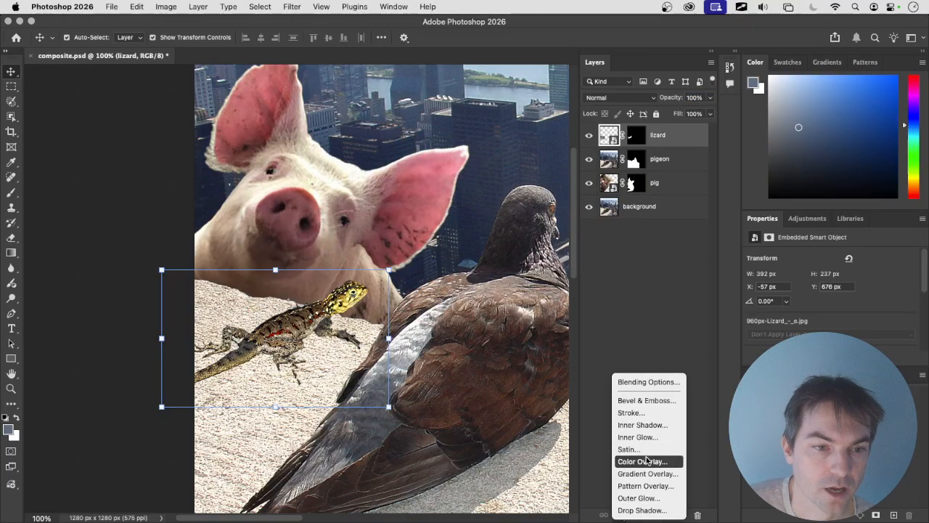
pyautogui.click(640, 509)
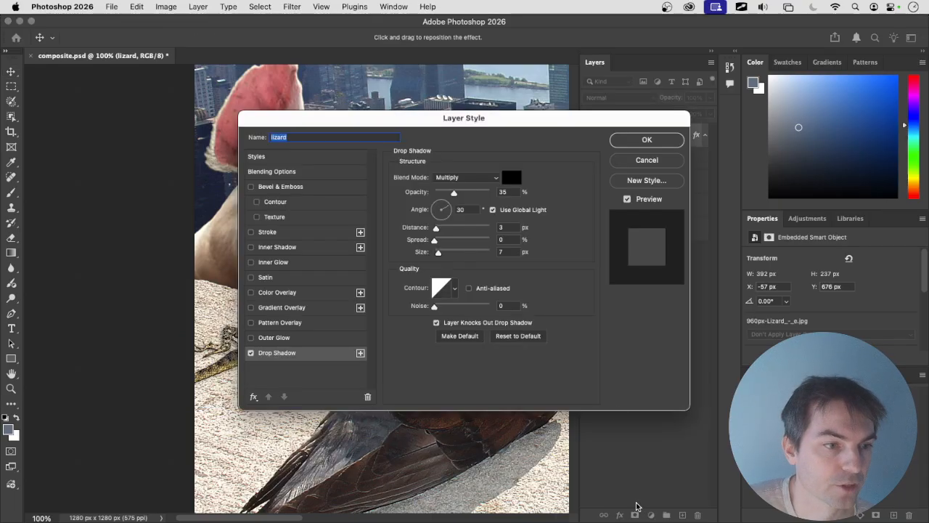
pyautogui.moveTo(458, 117); pyautogui.dragTo(627, 95)
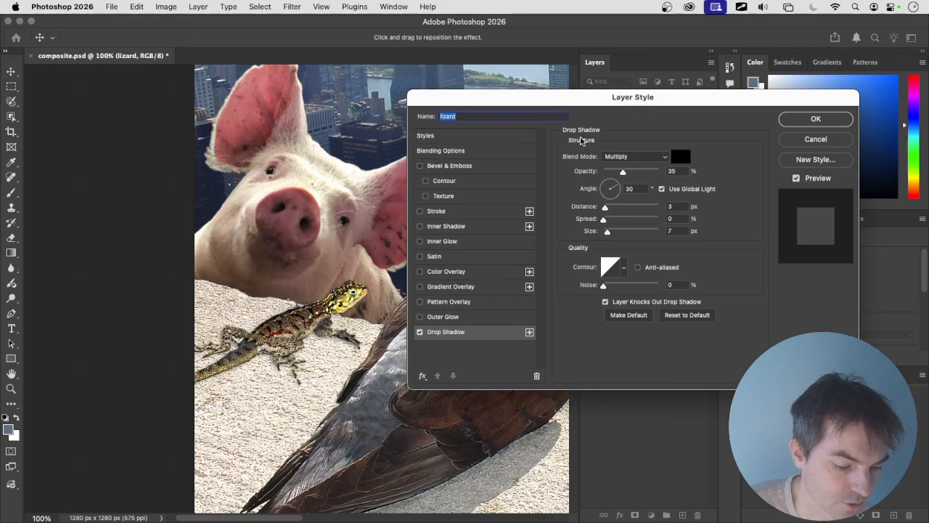
pyautogui.press('BackSpace')
pyautogui.moveTo(234, 320); pyautogui.dragTo(210, 308)
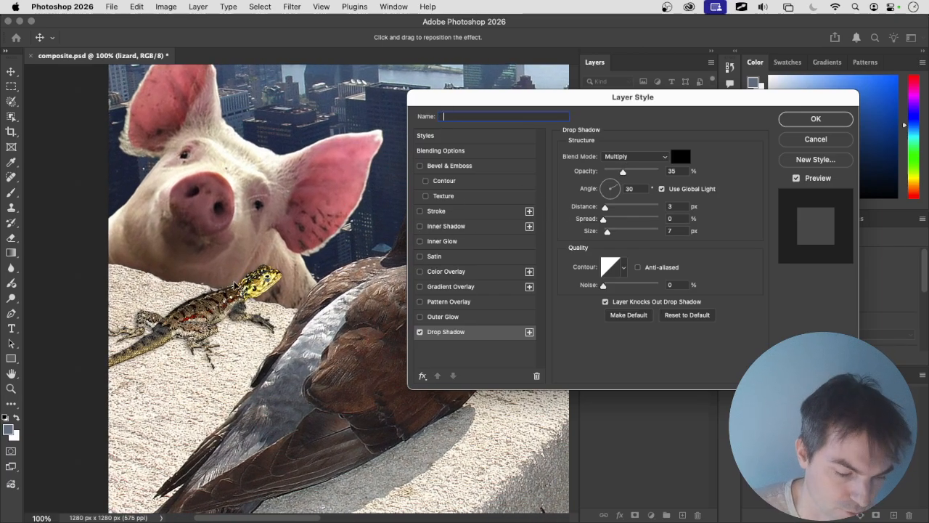
pyautogui.press('super+equal')
pyautogui.moveTo(139, 276); pyautogui.dragTo(265, 232)
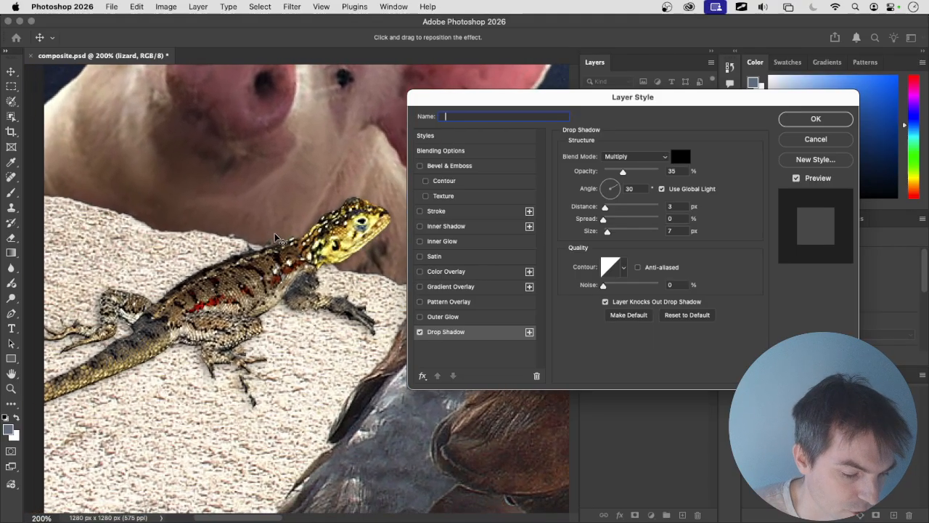
# Step: Try the lizard's drop shadow at 52% opacity, a 155° angle and a 12 px distance
pyautogui.moveTo(618, 191); pyautogui.dragTo(609, 207)
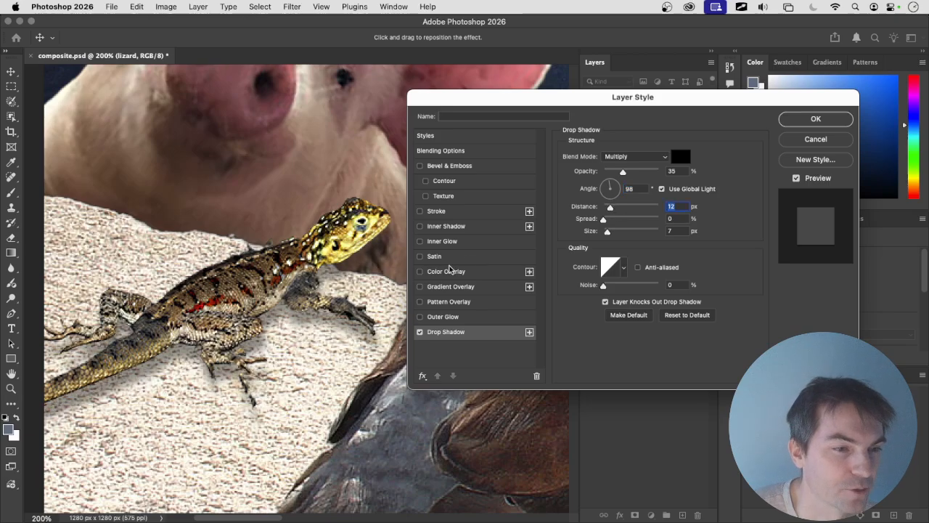
pyautogui.scroll(-5, 311, 174)
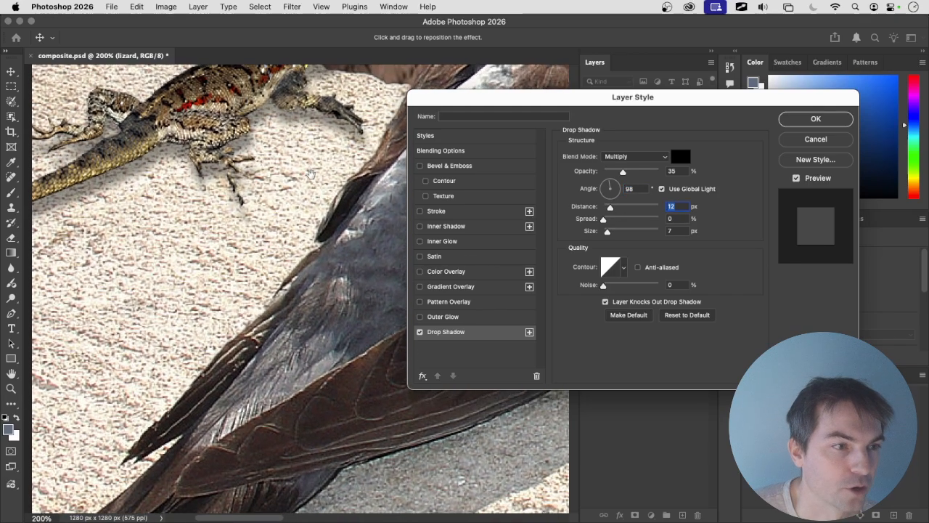
pyautogui.moveTo(310, 174); pyautogui.dragTo(321, 272)
pyautogui.click(610, 188)
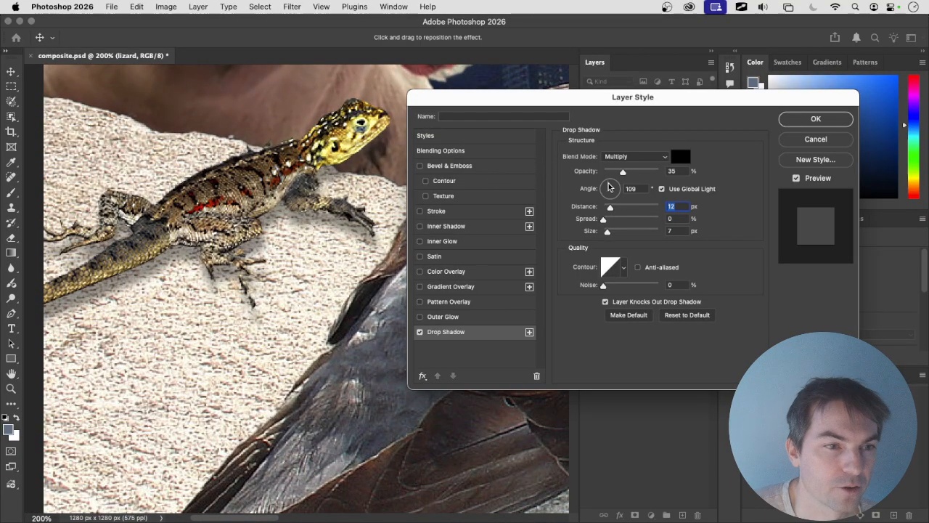
pyautogui.moveTo(610, 187); pyautogui.dragTo(633, 172)
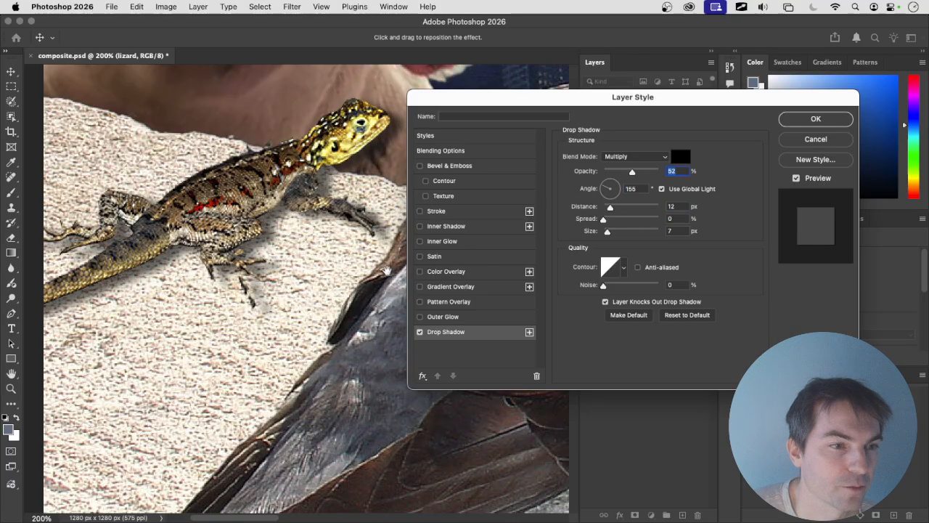
# Step: Match the lizard's drop shadow to the pigeon's, using 59% opacity, a 75° angle and a 7 px distance, and apply it
pyautogui.moveTo(387, 271); pyautogui.dragTo(387, 194)
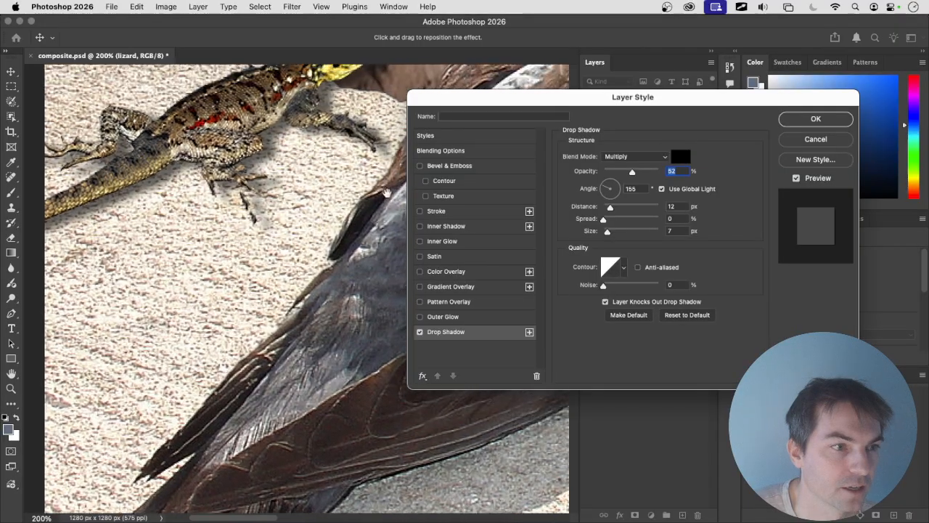
pyautogui.moveTo(400, 297); pyautogui.dragTo(374, 218)
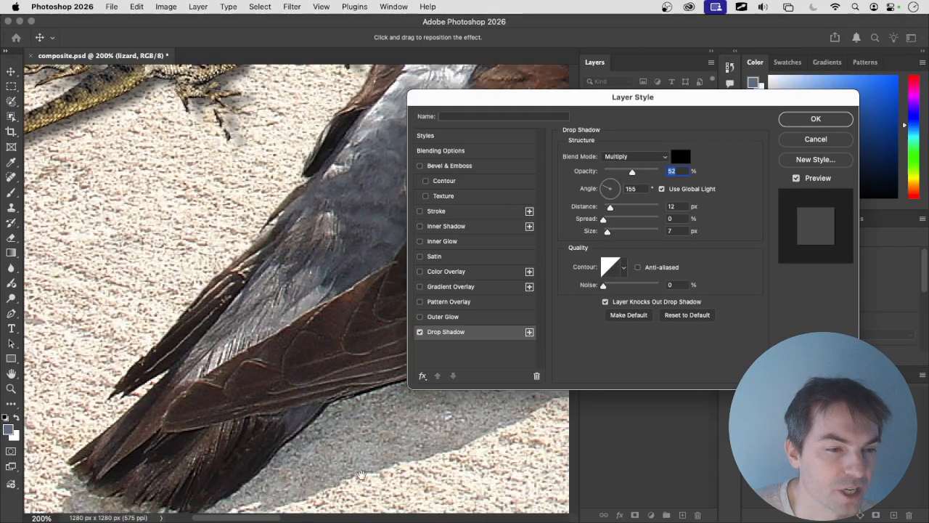
pyautogui.moveTo(312, 294); pyautogui.dragTo(378, 355)
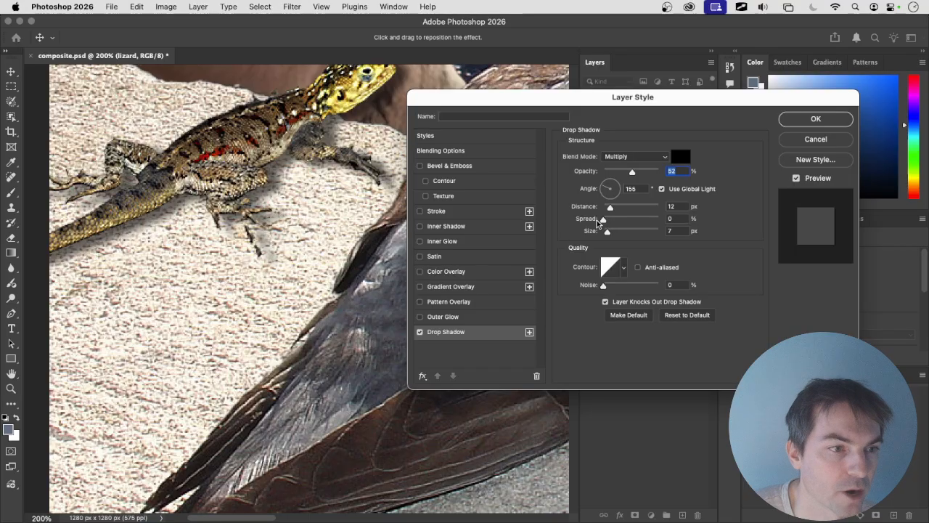
pyautogui.click(582, 221)
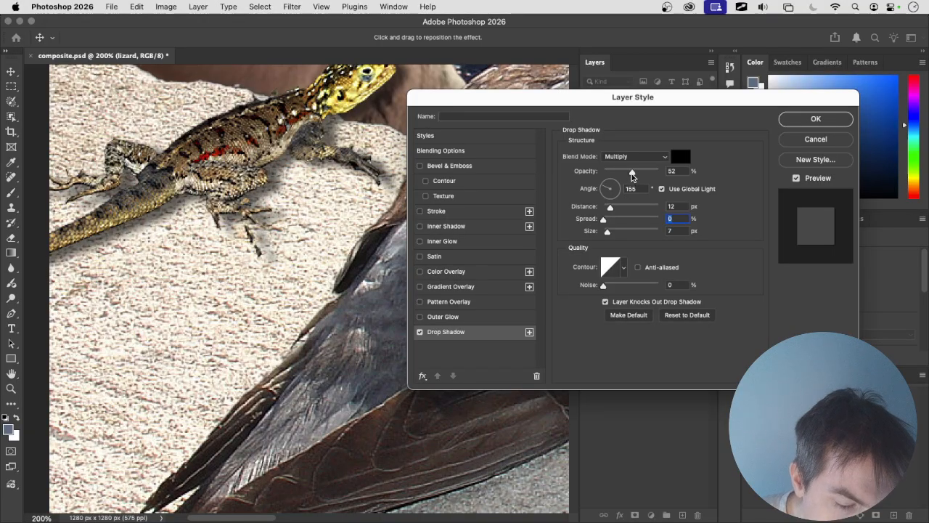
pyautogui.moveTo(633, 177); pyautogui.dragTo(612, 180)
pyautogui.scroll(-5, 247, 165)
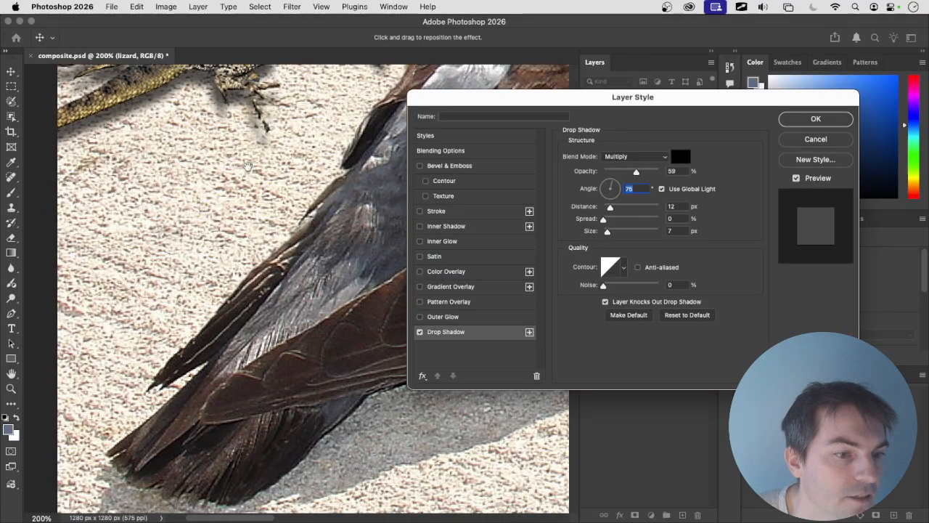
pyautogui.moveTo(247, 165); pyautogui.dragTo(242, 304)
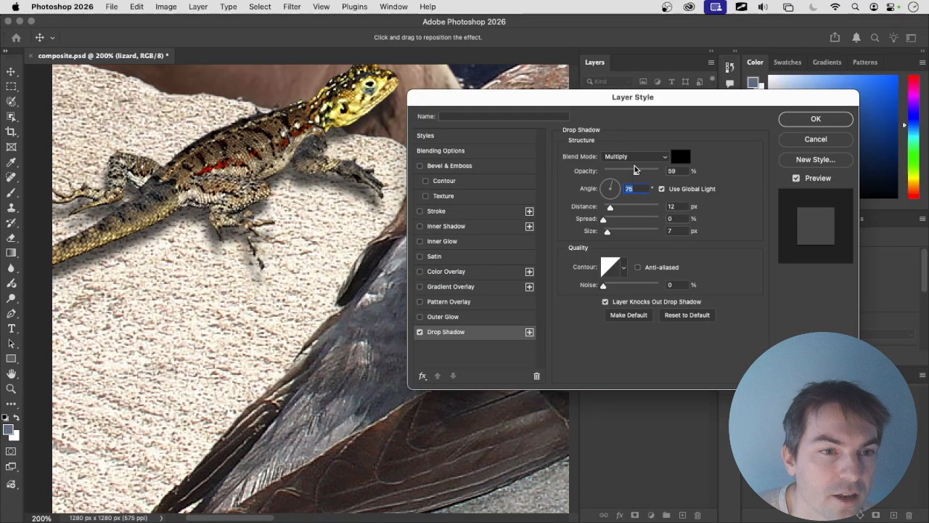
pyautogui.moveTo(610, 206); pyautogui.dragTo(608, 209)
pyautogui.moveTo(324, 234); pyautogui.dragTo(321, 260)
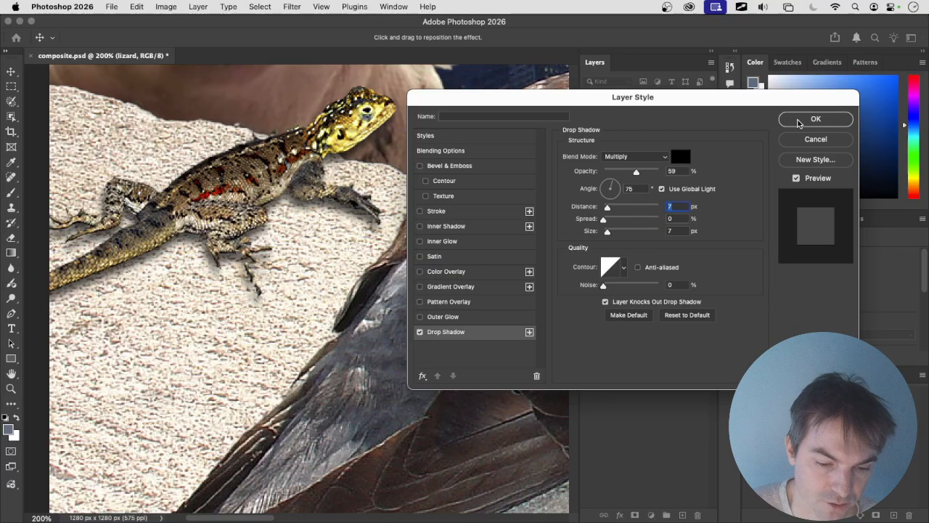
pyautogui.click(803, 119)
# Step: Toggle the lizard's drop shadow off and on repeatedly to compare the lizard with and without it
pyautogui.click(622, 268)
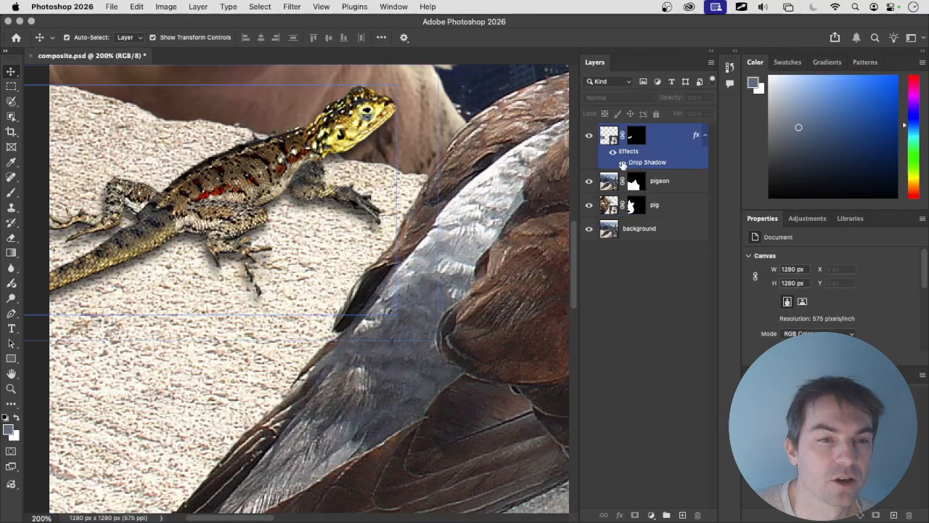
pyautogui.click(589, 135)
pyautogui.click(588, 136)
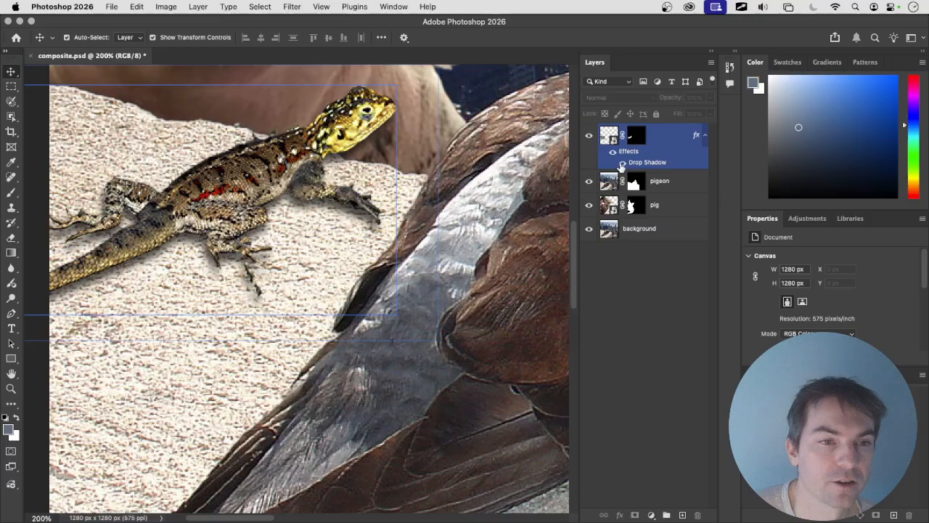
pyautogui.click(622, 164)
pyautogui.click(622, 163)
pyautogui.click(622, 164)
pyautogui.click(622, 163)
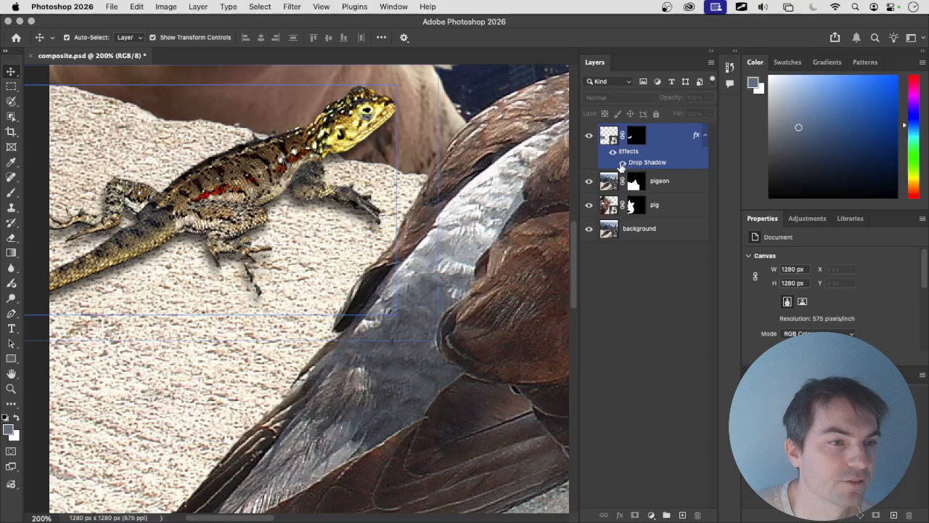
pyautogui.click(621, 164)
pyautogui.click(622, 164)
pyautogui.click(621, 164)
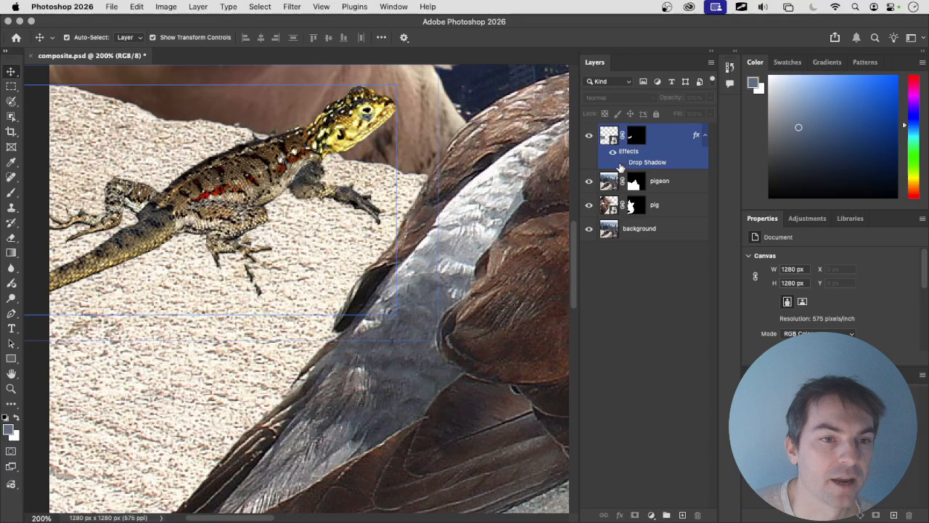
pyautogui.click(621, 165)
pyautogui.click(622, 164)
pyautogui.click(622, 164)
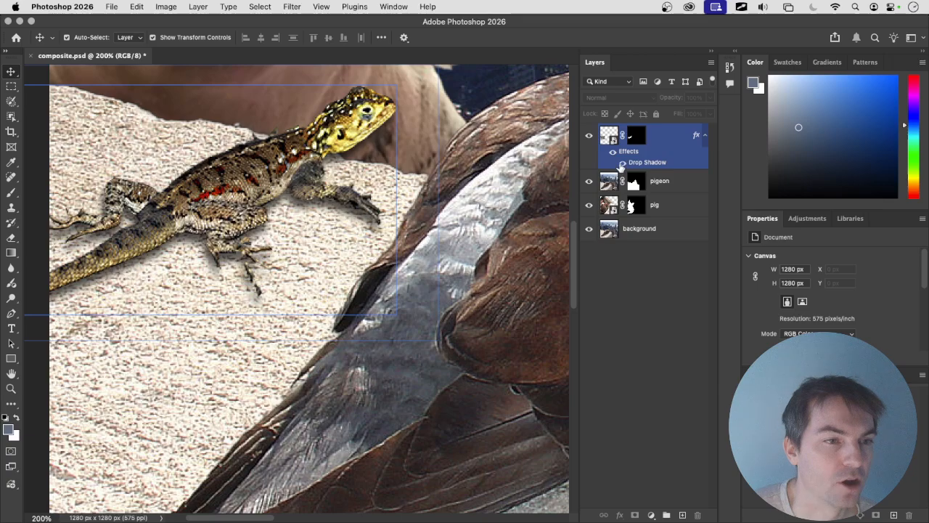
pyautogui.click(622, 164)
pyautogui.click(622, 164)
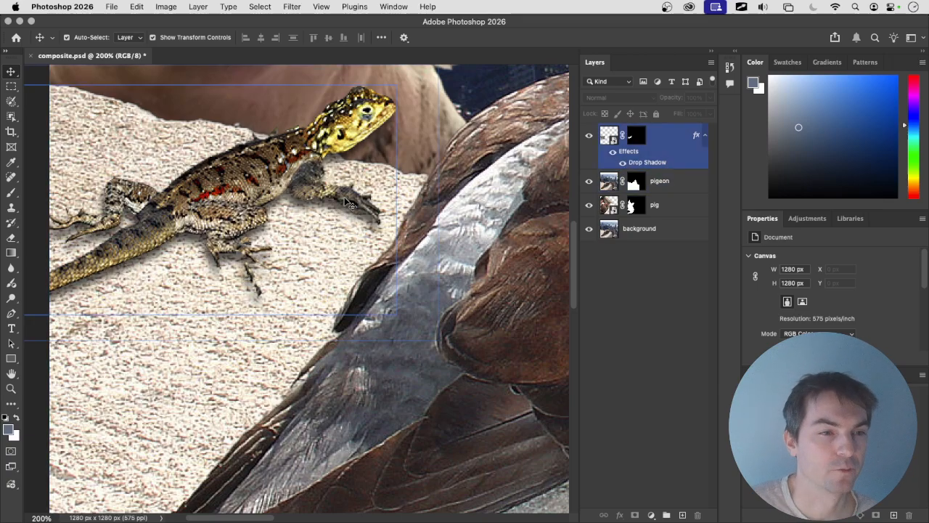
pyautogui.click(455, 180)
pyautogui.click(615, 168)
pyautogui.click(621, 165)
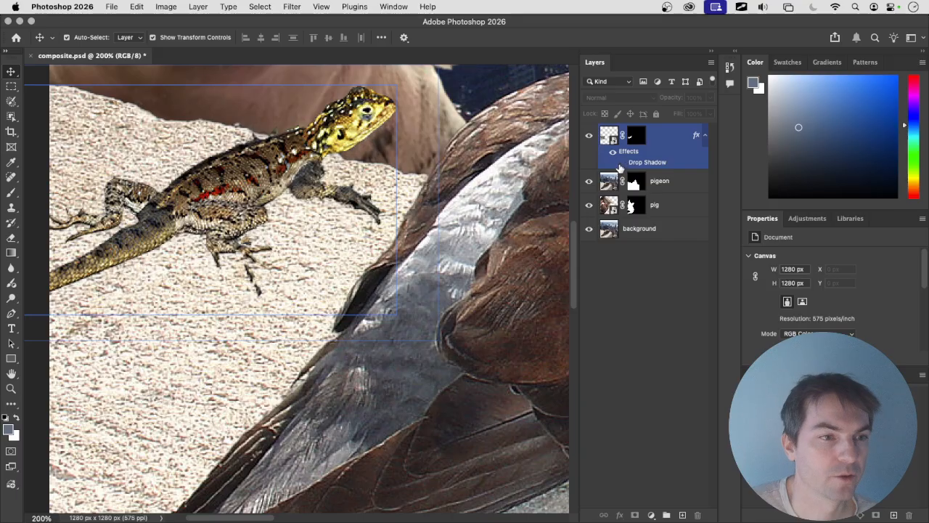
pyautogui.click(622, 164)
pyautogui.click(623, 164)
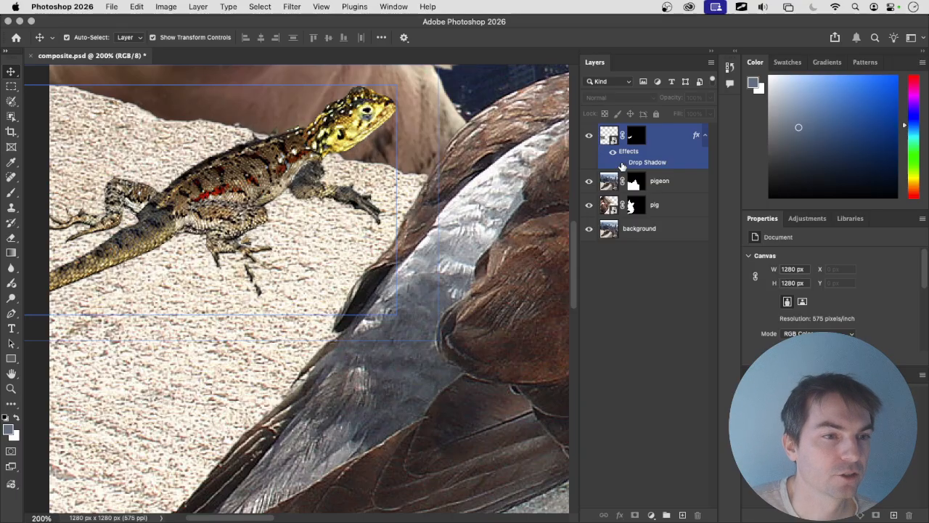
pyautogui.click(622, 164)
pyautogui.click(622, 164)
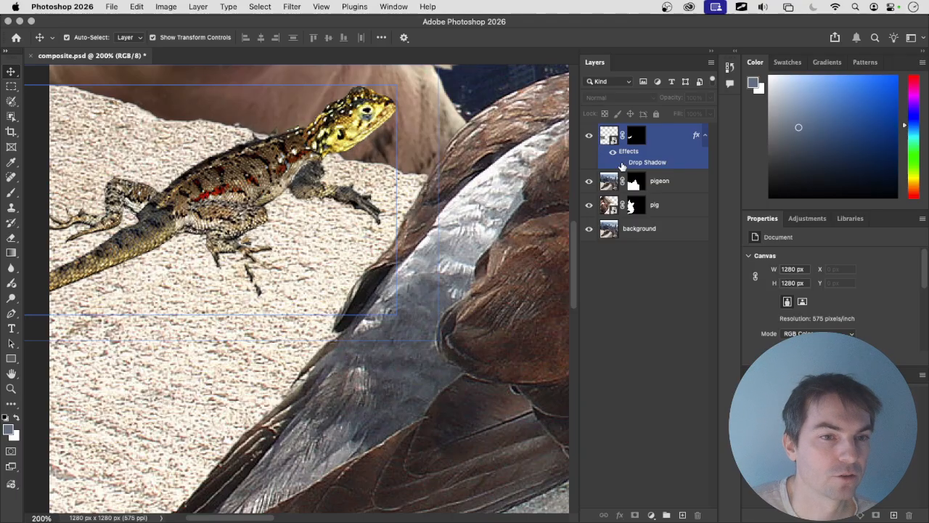
pyautogui.click(622, 164)
pyautogui.click(622, 165)
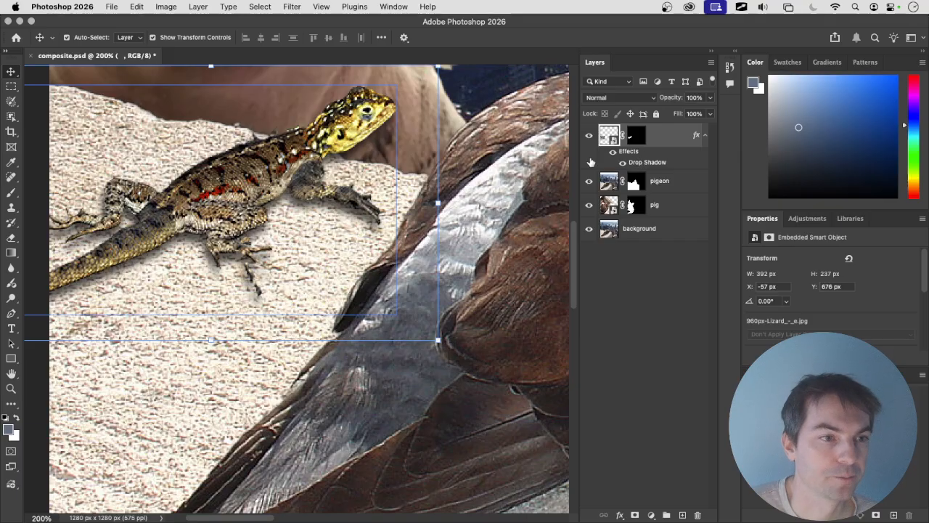
pyautogui.click(613, 181)
pyautogui.moveTo(338, 205); pyautogui.dragTo(344, 253)
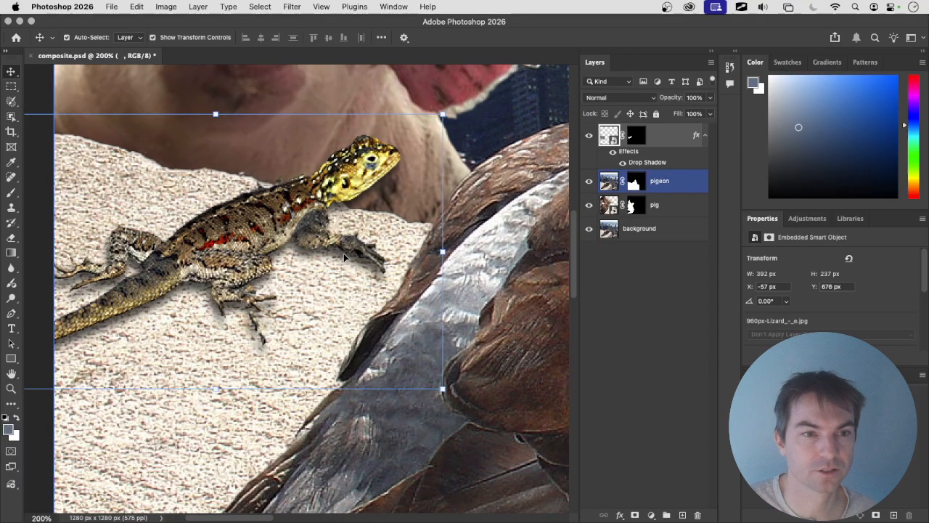
pyautogui.click(597, 351)
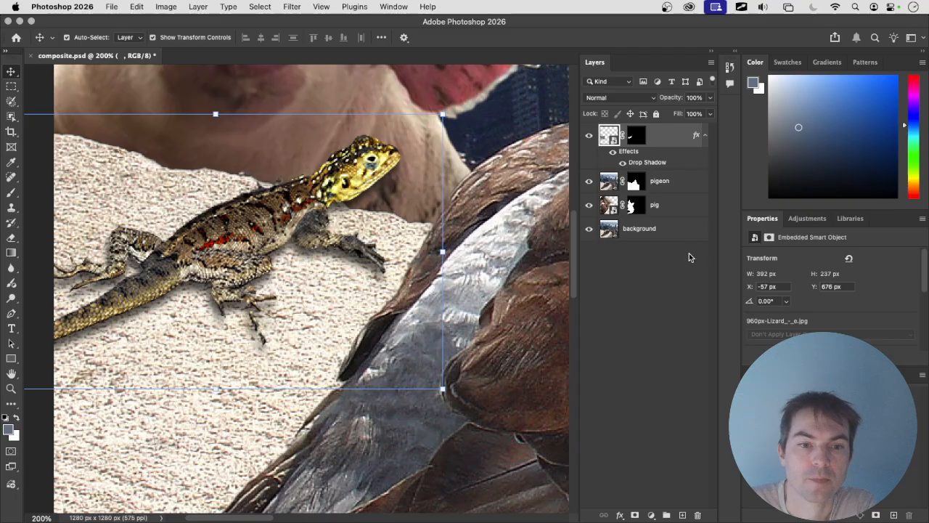
pyautogui.click(166, 9)
pyautogui.moveTo(172, 38)
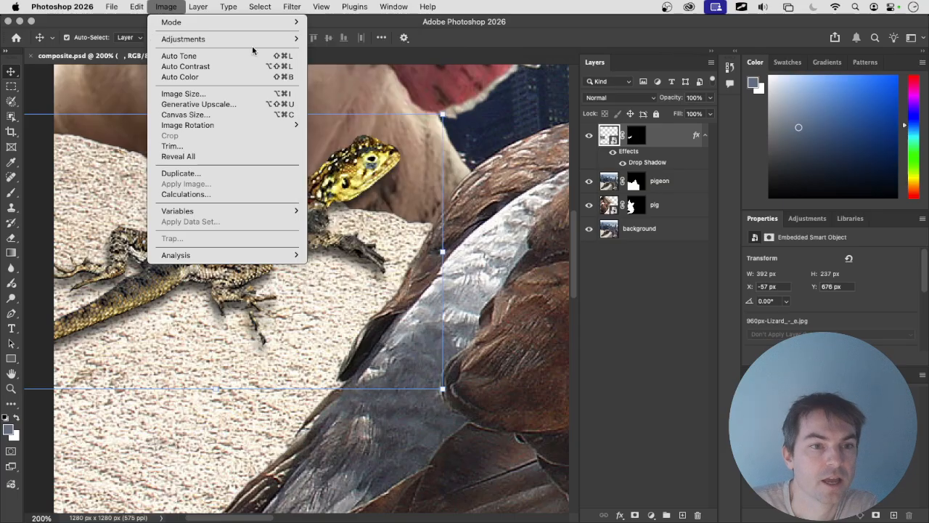
pyautogui.click(660, 315)
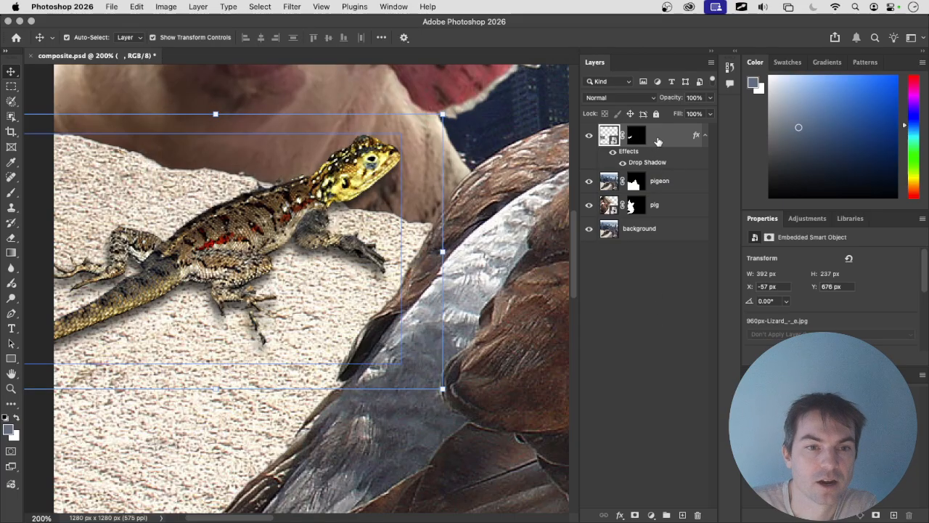
# Step: Start a Levels adjustment on the lizard layer and move its settings clear of the lizard
pyautogui.click(168, 7)
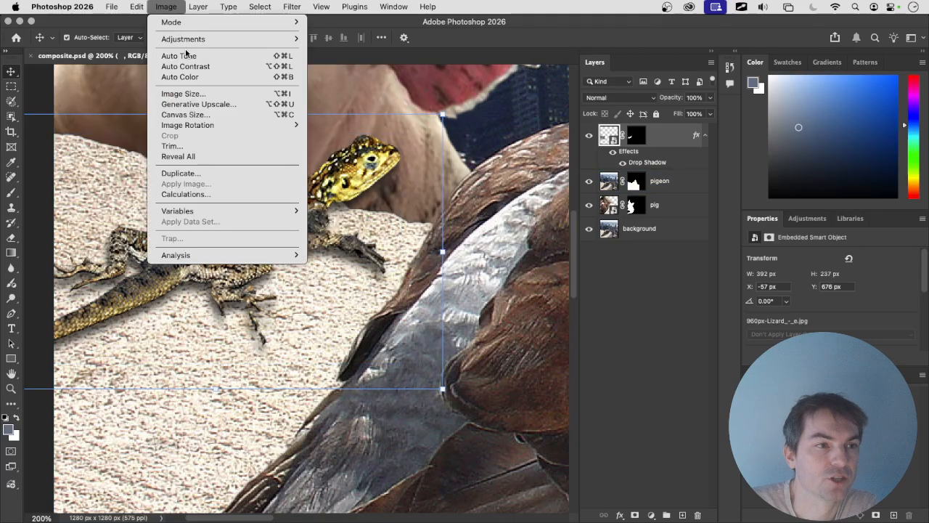
pyautogui.moveTo(198, 45)
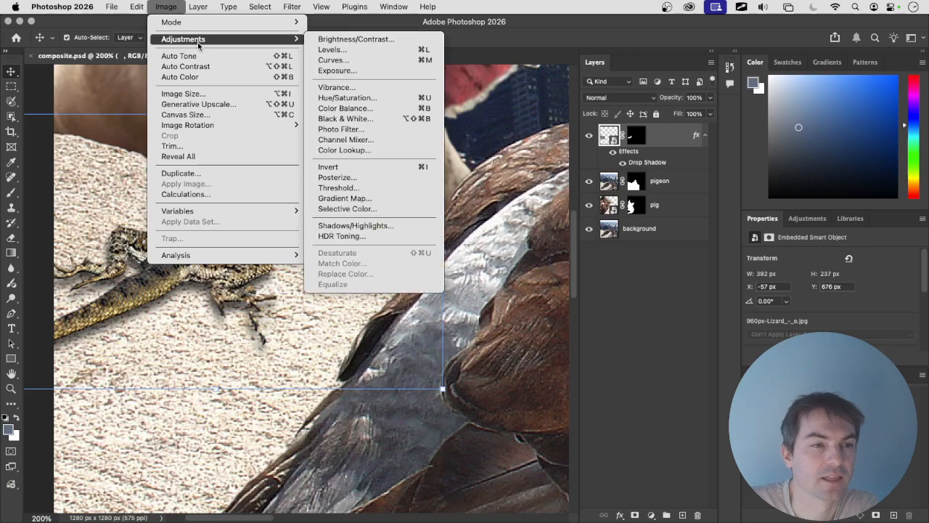
pyautogui.click(356, 50)
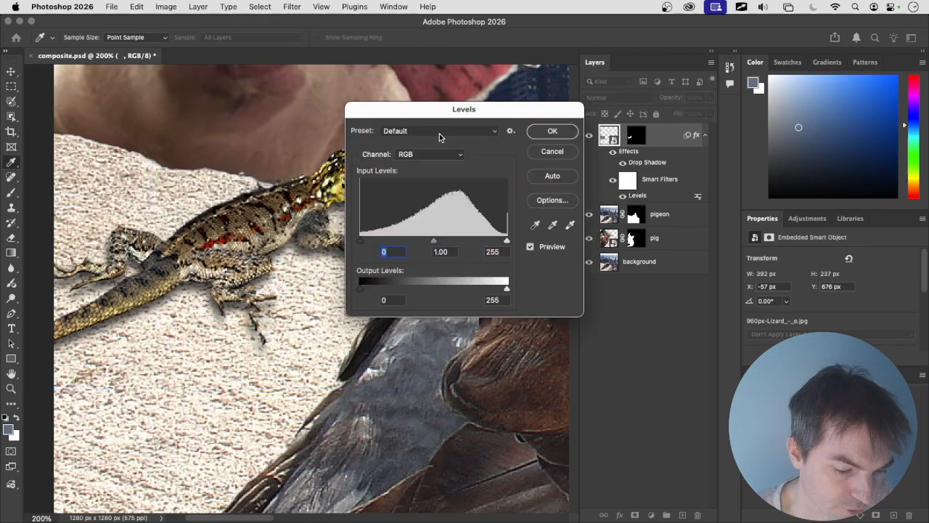
pyautogui.moveTo(452, 114); pyautogui.dragTo(411, 291)
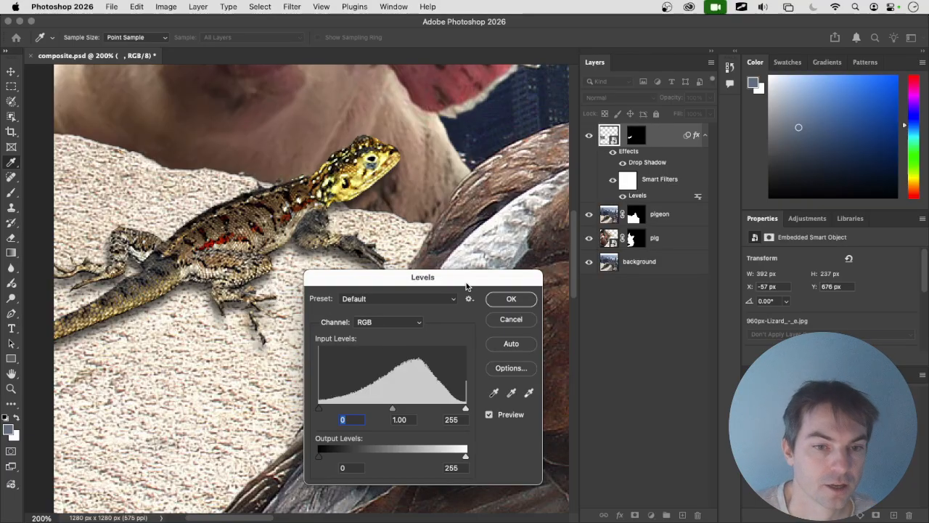
pyautogui.moveTo(435, 286); pyautogui.dragTo(417, 280)
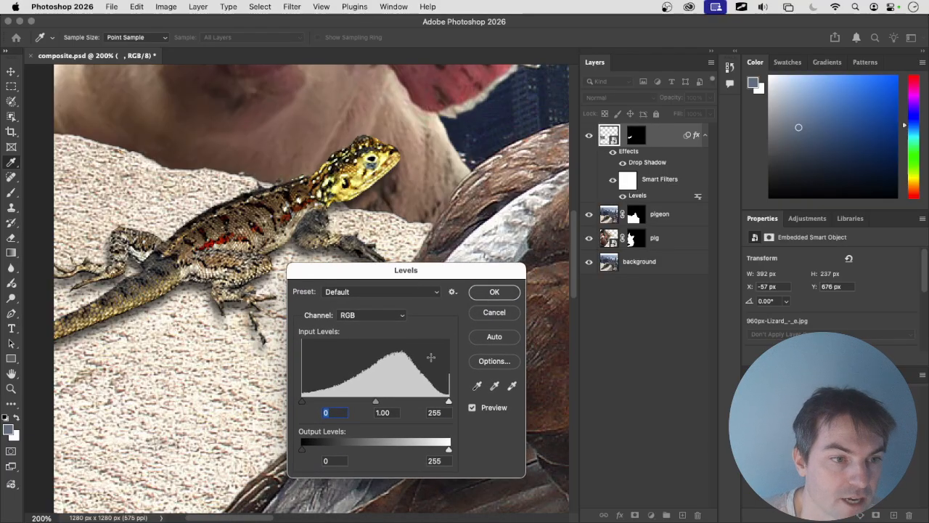
# Step: Try out the lizard's RGB input levels for highlights, shadows and midtones, with the midtones at 1.06
pyautogui.moveTo(449, 404)
pyautogui.mouseDown()
pyautogui.moveTo(406, 407)
pyautogui.moveTo(450, 405)
pyautogui.mouseUp()
pyautogui.click(449, 404)
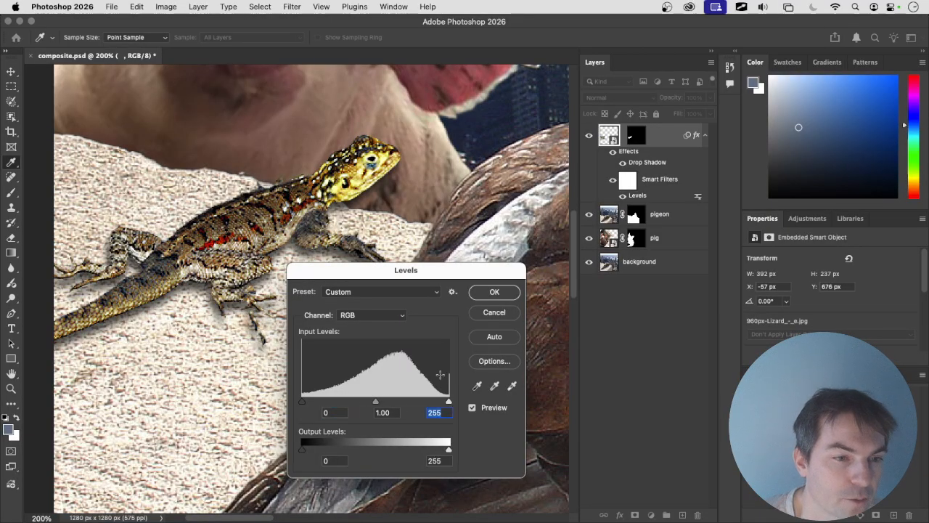
pyautogui.moveTo(304, 405)
pyautogui.mouseDown()
pyautogui.moveTo(352, 404)
pyautogui.moveTo(303, 404)
pyautogui.mouseUp()
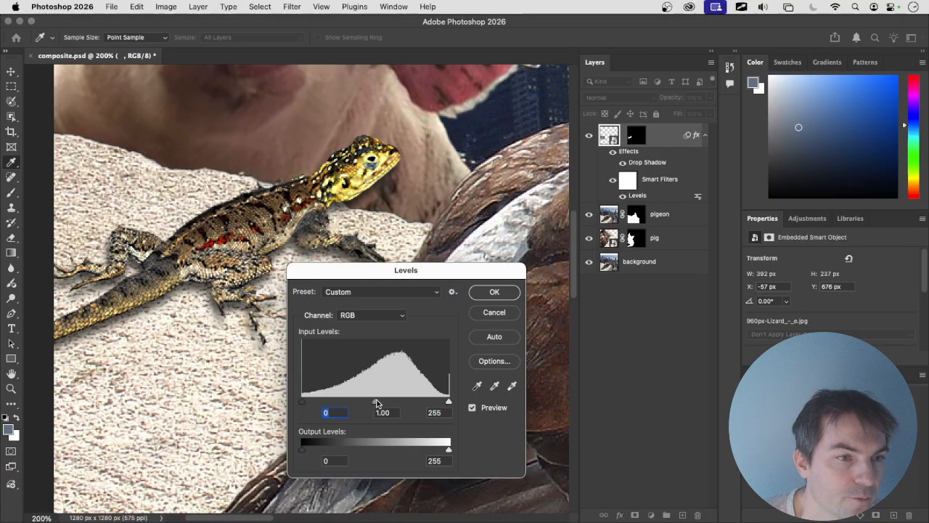
pyautogui.moveTo(376, 404)
pyautogui.mouseDown()
pyautogui.moveTo(404, 403)
pyautogui.moveTo(359, 404)
pyautogui.moveTo(377, 404)
pyautogui.mouseUp()
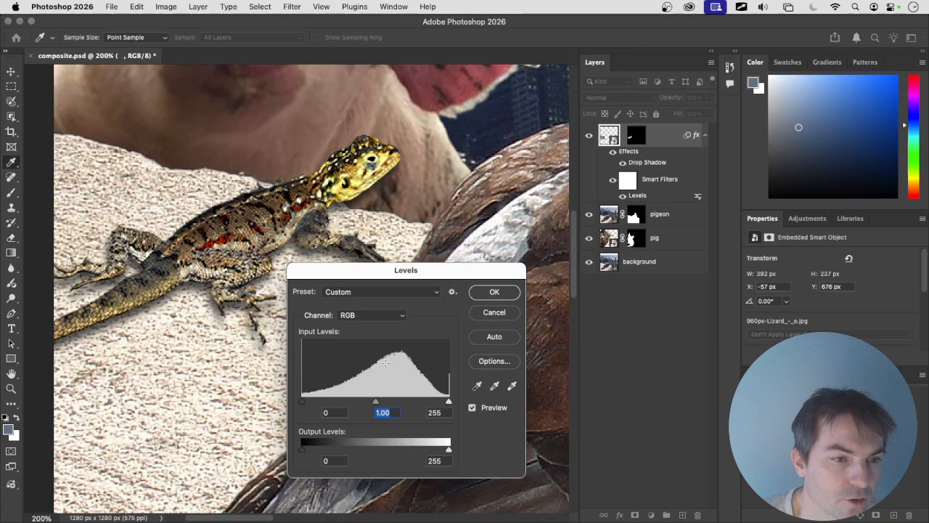
pyautogui.moveTo(371, 398); pyautogui.dragTo(371, 398)
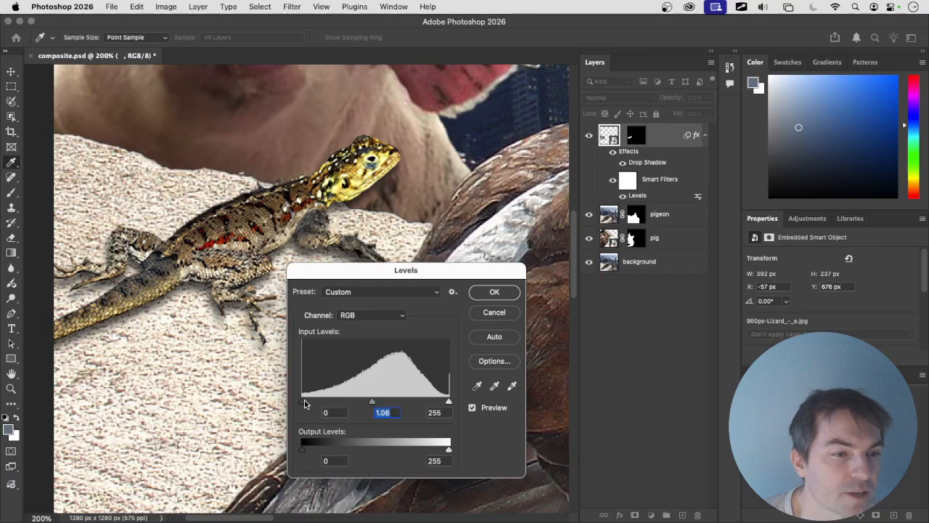
pyautogui.moveTo(305, 404)
pyautogui.mouseDown()
pyautogui.moveTo(328, 403)
pyautogui.moveTo(302, 404)
pyautogui.mouseUp()
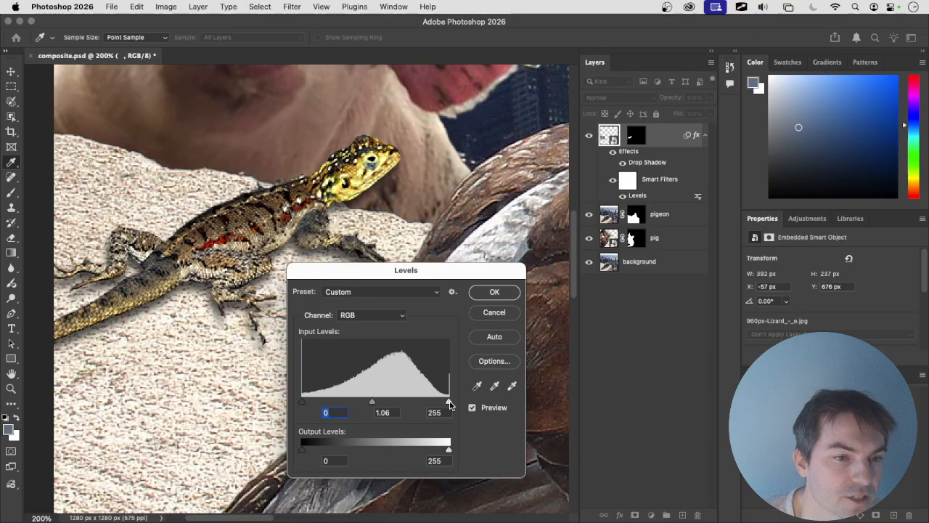
pyautogui.moveTo(449, 402)
pyautogui.mouseDown()
pyautogui.moveTo(435, 400)
pyautogui.moveTo(450, 401)
pyautogui.mouseUp()
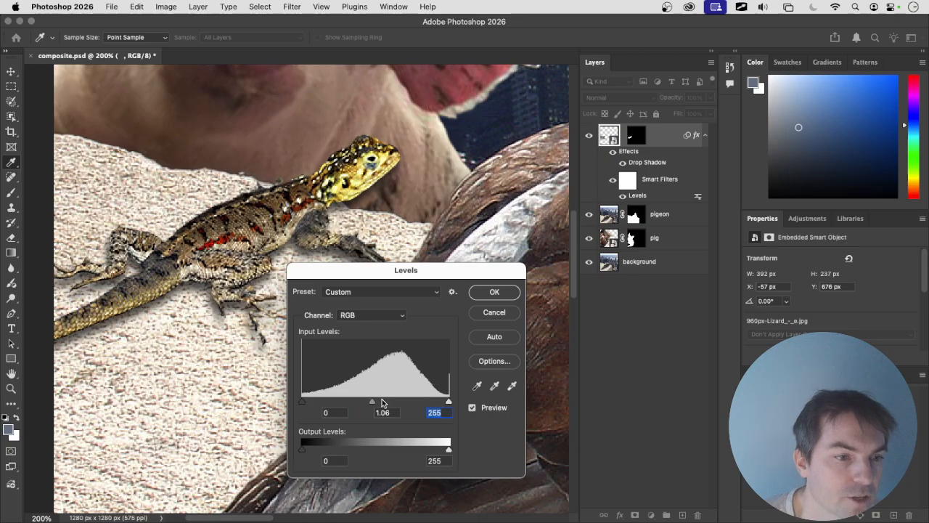
# Step: Soften the lizard's tones in the RGB channel, limiting the output white level to 224 and setting the midtones to 1.11
pyautogui.moveTo(375, 404)
pyautogui.mouseDown()
pyautogui.moveTo(363, 403)
pyautogui.moveTo(396, 403)
pyautogui.moveTo(386, 403)
pyautogui.mouseUp()
pyautogui.moveTo(447, 449); pyautogui.dragTo(432, 450)
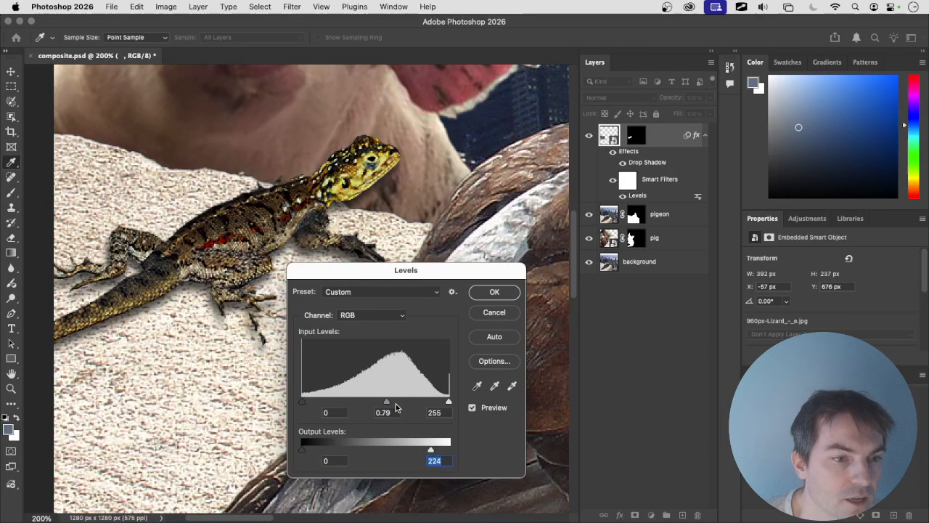
pyautogui.moveTo(388, 403); pyautogui.dragTo(370, 405)
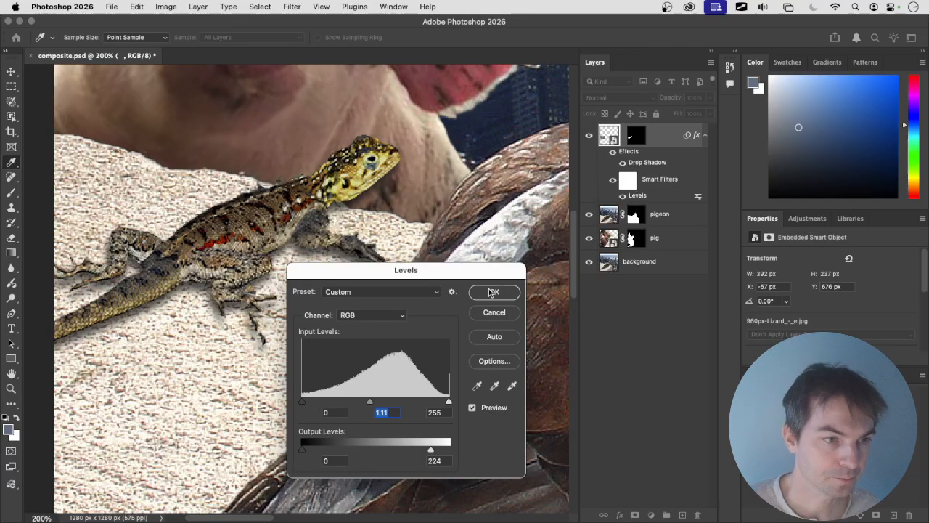
# Step: Adjust the lizard's Blue channel to midtones 0.91 and input white level 240, and apply the Levels adjustment
pyautogui.click(386, 316)
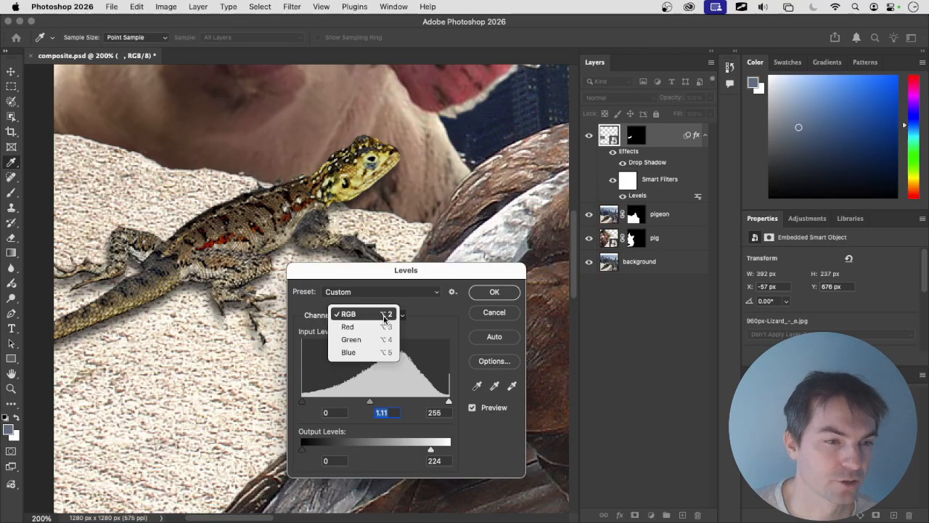
pyautogui.click(380, 351)
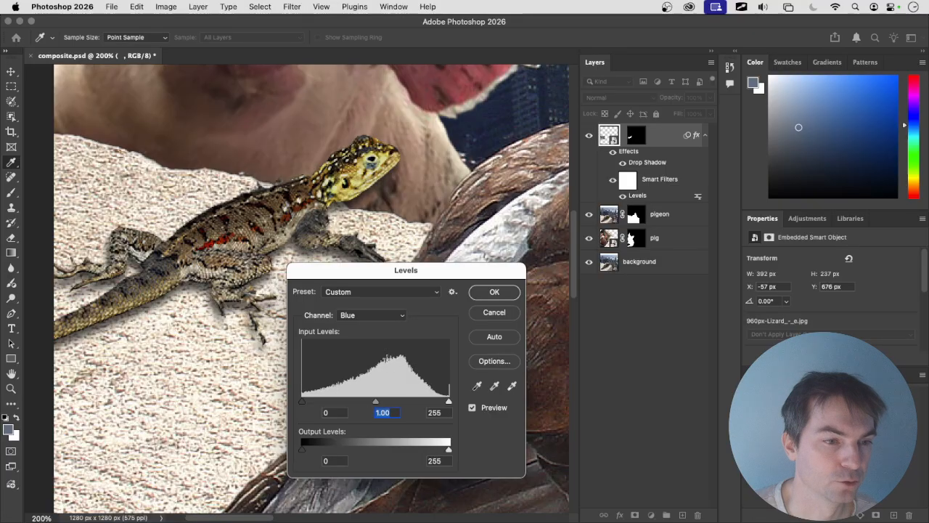
pyautogui.moveTo(397, 401); pyautogui.dragTo(370, 403)
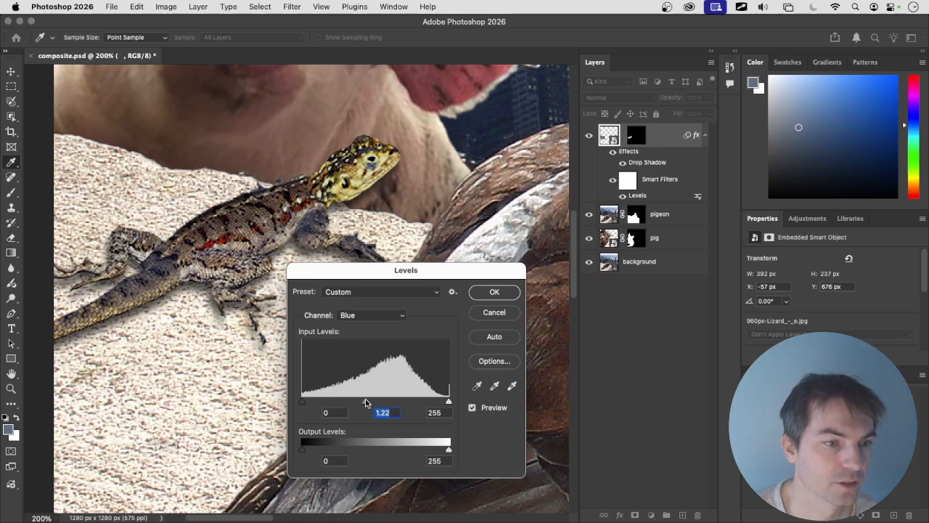
pyautogui.moveTo(365, 402); pyautogui.dragTo(381, 401)
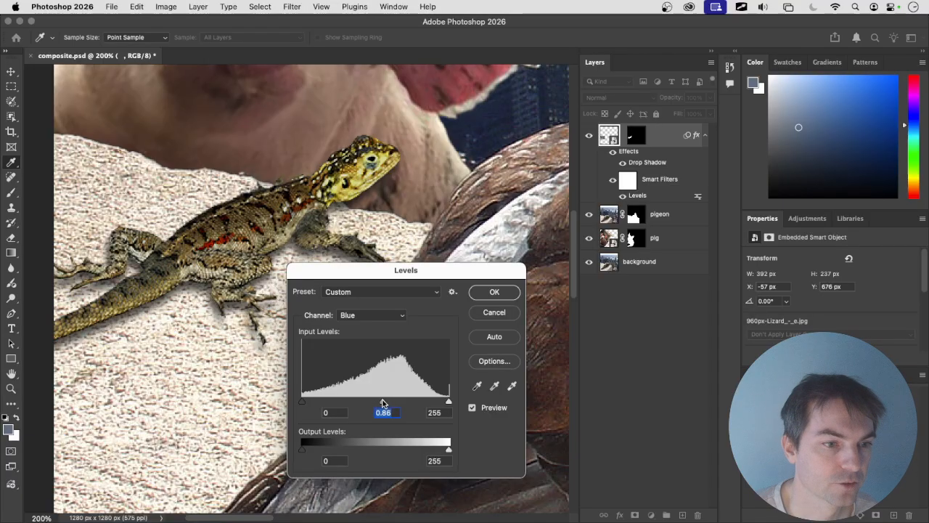
pyautogui.moveTo(448, 401)
pyautogui.mouseDown()
pyautogui.moveTo(421, 403)
pyautogui.moveTo(441, 401)
pyautogui.mouseUp()
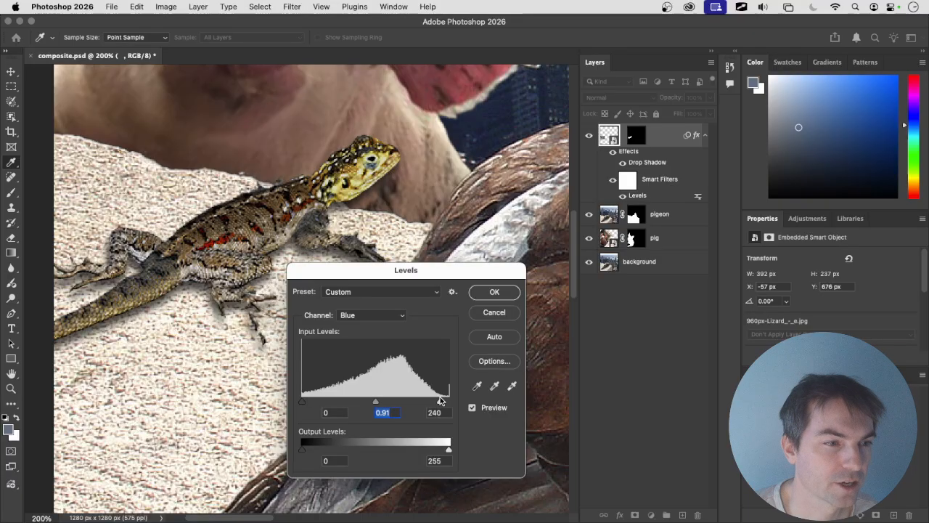
pyautogui.click(494, 292)
# Step: Toggle the lizard's Levels smart filter off and on repeatedly to compare its tones with and without the adjustment
pyautogui.press('v')
pyautogui.click(599, 211)
pyautogui.click(596, 201)
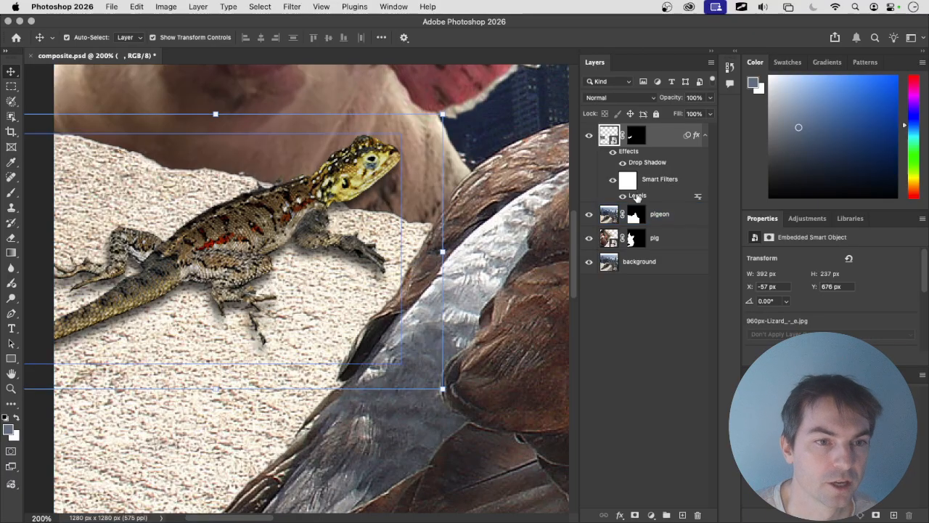
pyautogui.click(621, 196)
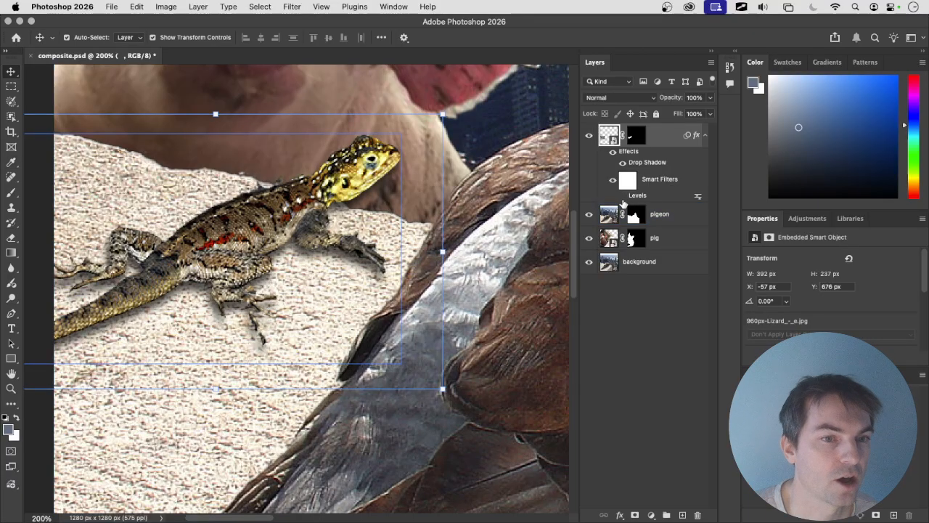
pyautogui.click(623, 206)
pyautogui.click(621, 201)
pyautogui.click(621, 197)
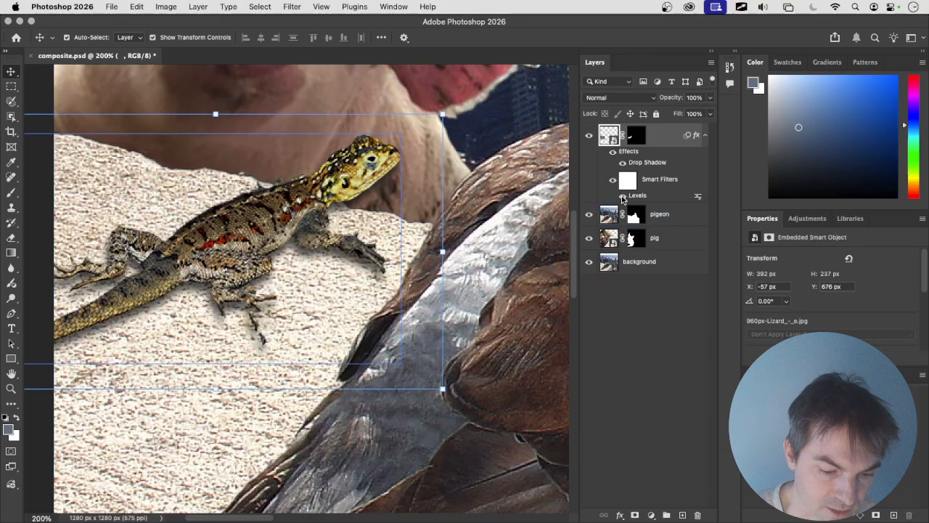
pyautogui.click(621, 197)
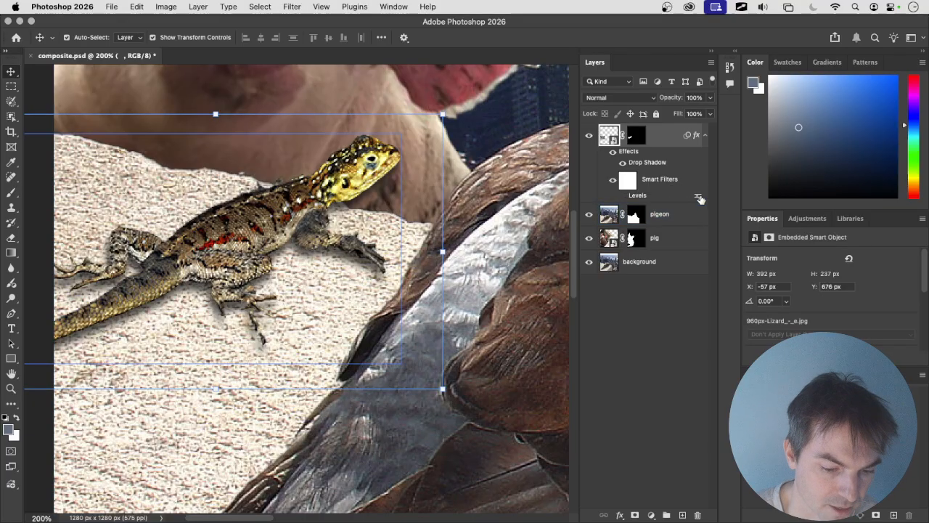
# Step: Check the blending options of the lizard's Levels smart filter, keeping Normal mode at 100% opacity
pyautogui.doubleClick(699, 198)
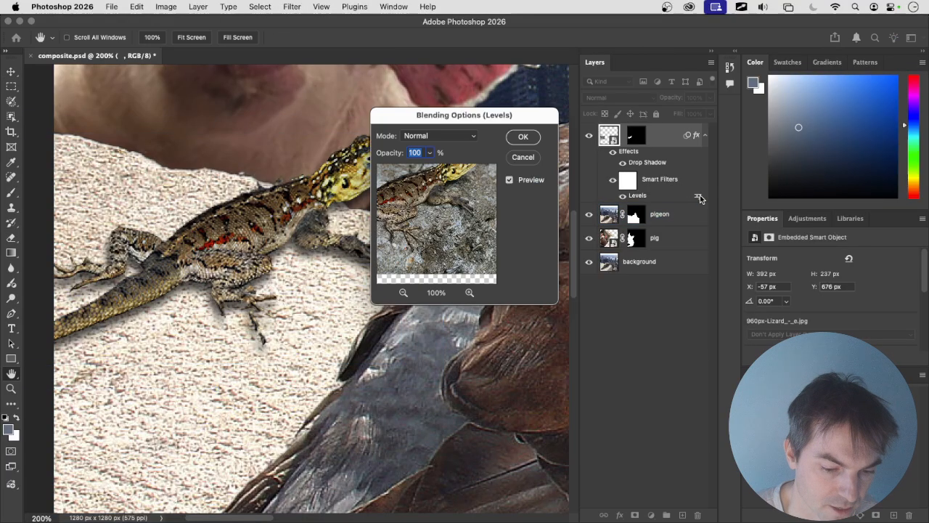
pyautogui.click(536, 138)
pyautogui.click(639, 194)
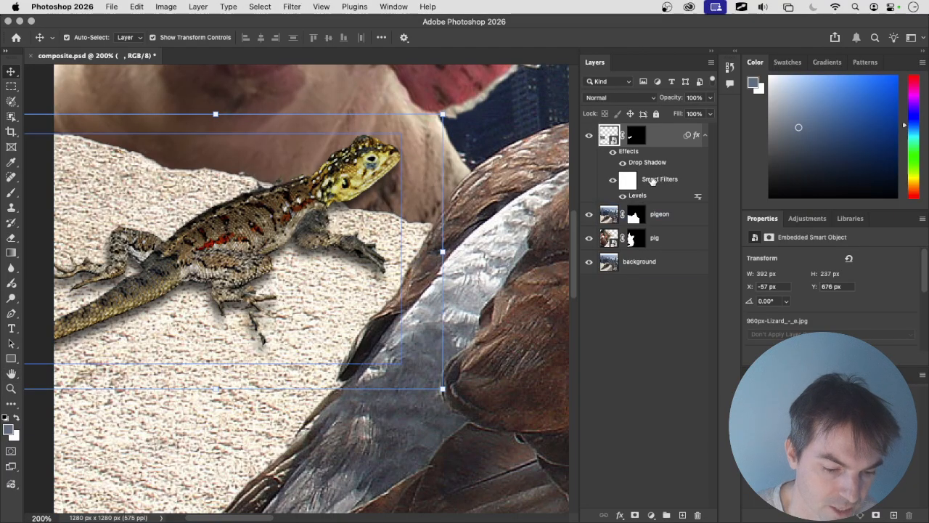
pyautogui.click(657, 214)
pyautogui.press('super+minus')
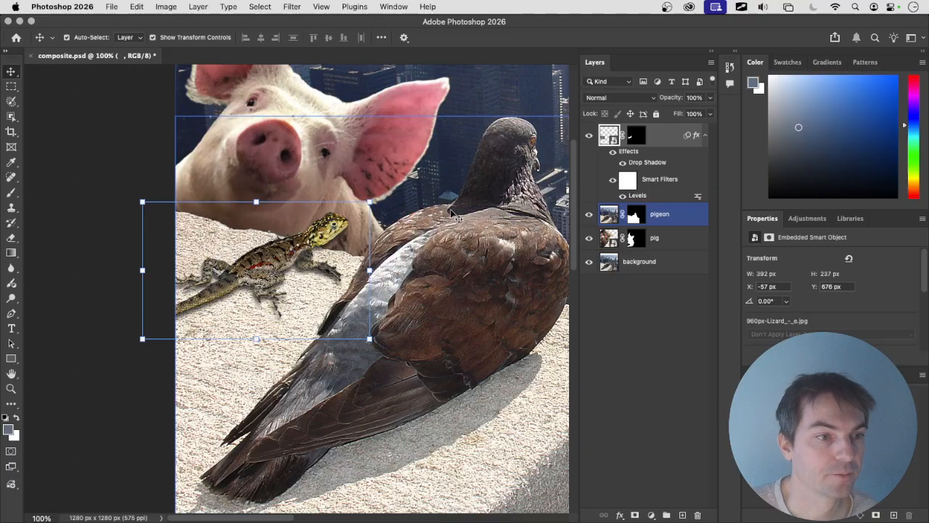
pyautogui.scroll(3, 468, 253)
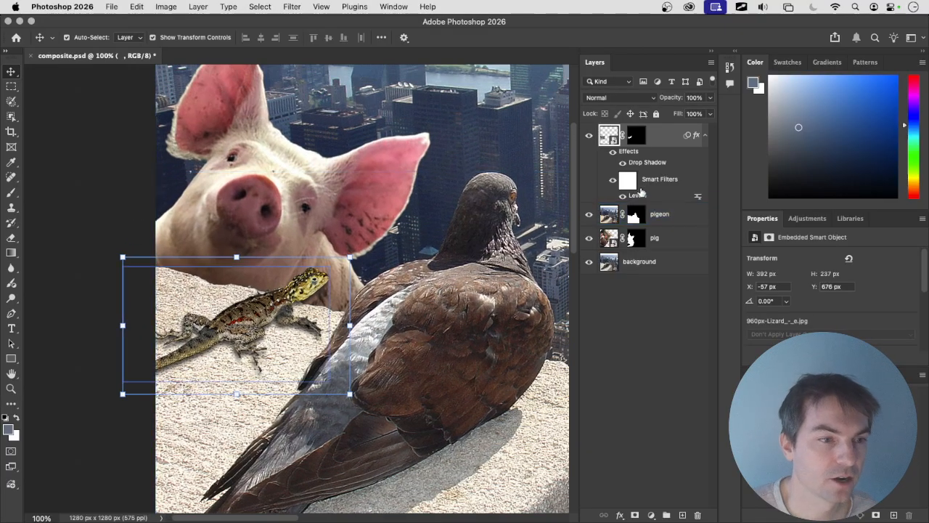
pyautogui.click(639, 262)
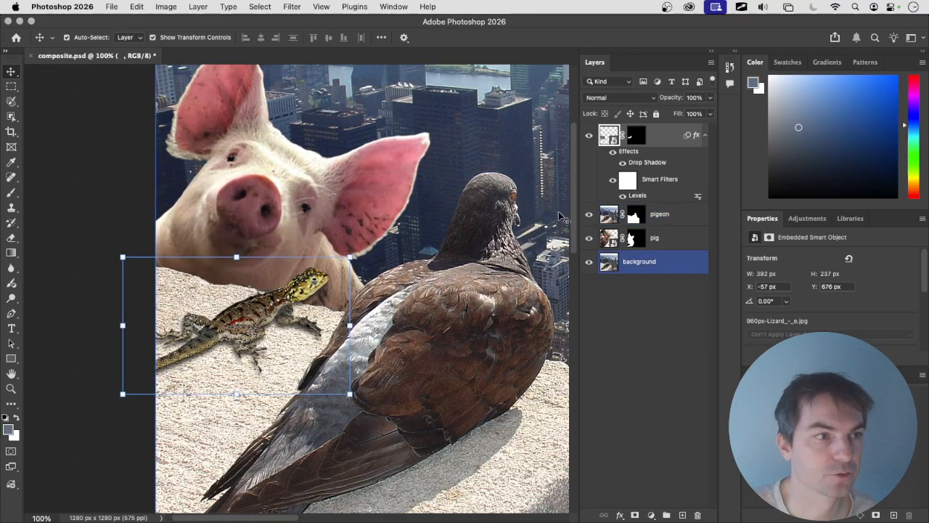
pyautogui.click(627, 287)
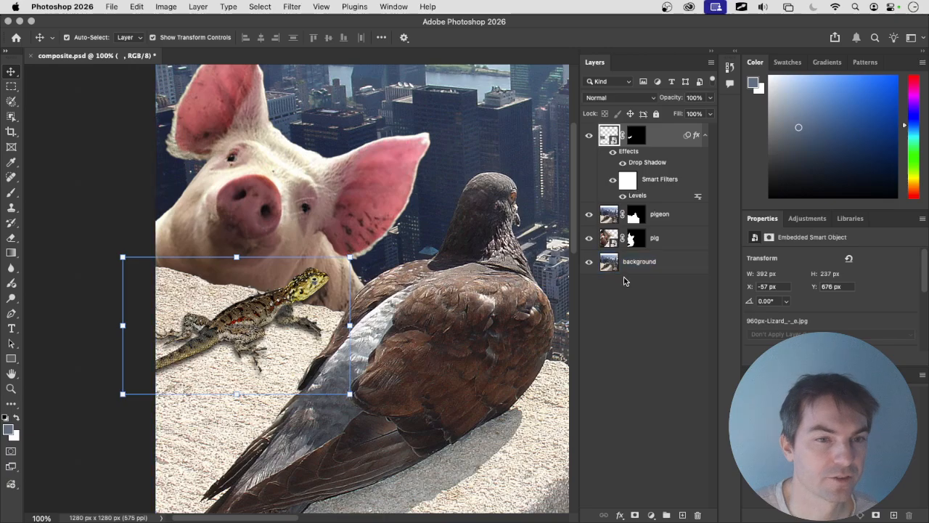
# Step: Start a Hue/Saturation adjustment on the lizard layer and move its settings clear of the lizard
pyautogui.click(167, 7)
pyautogui.moveTo(182, 39)
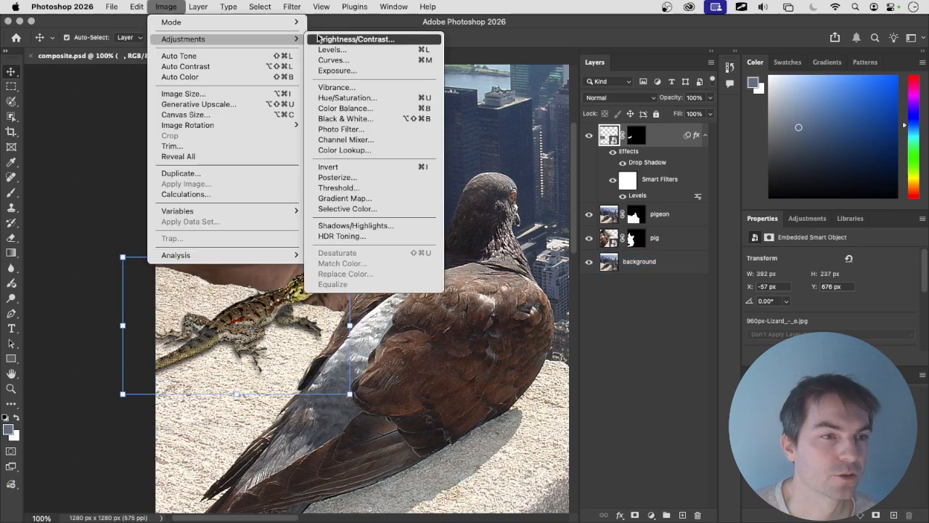
pyautogui.click(361, 102)
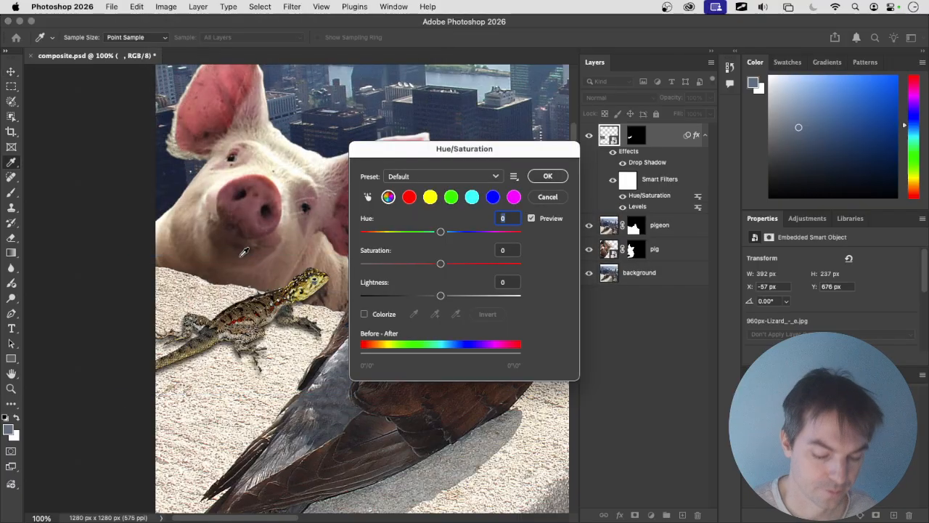
pyautogui.press('super+plus')
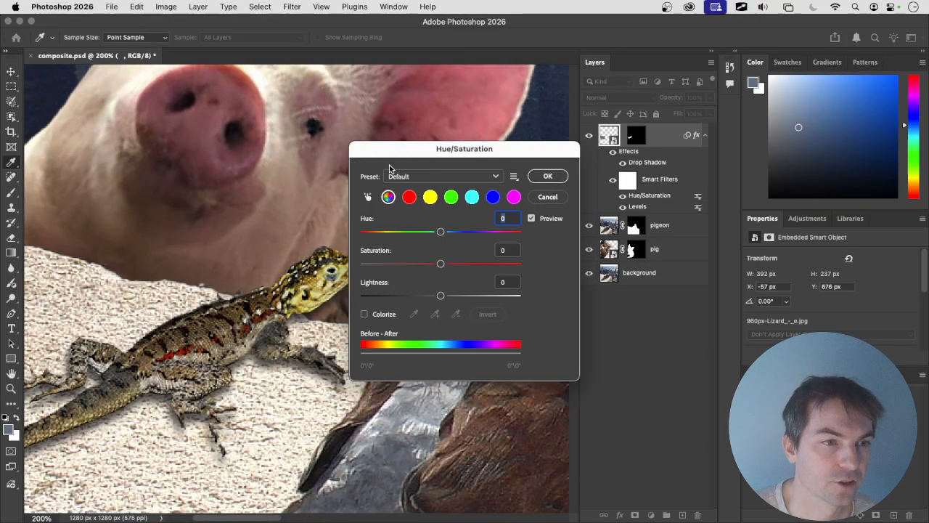
pyautogui.moveTo(392, 149); pyautogui.dragTo(424, 101)
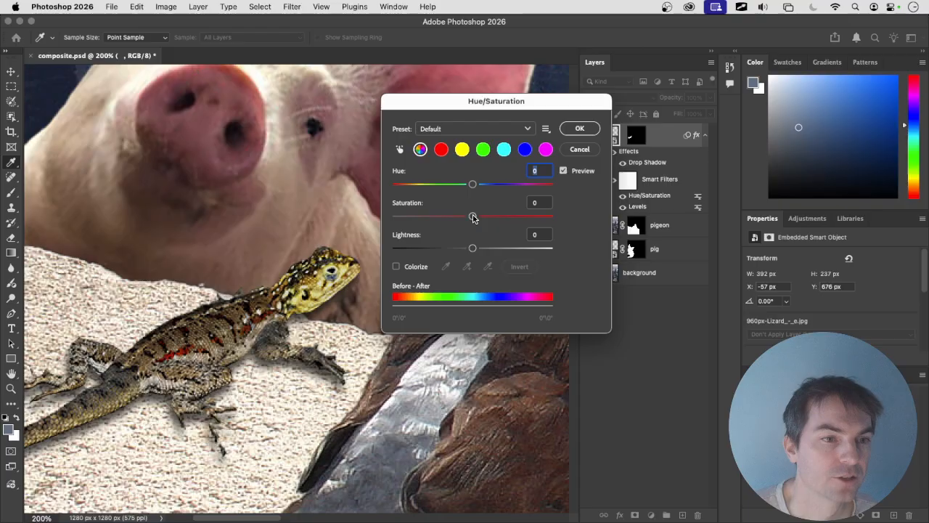
# Step: Set the lizard's Hue/Saturation to hue 11, saturation -34 and lightness 3, and apply the adjustment
pyautogui.moveTo(473, 216); pyautogui.dragTo(447, 216)
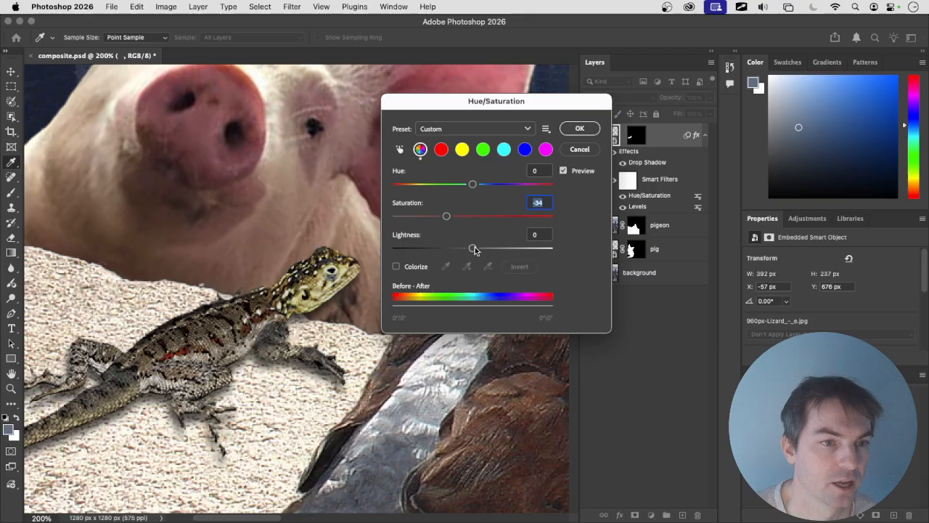
pyautogui.moveTo(475, 248)
pyautogui.mouseDown()
pyautogui.moveTo(485, 248)
pyautogui.moveTo(477, 248)
pyautogui.mouseUp()
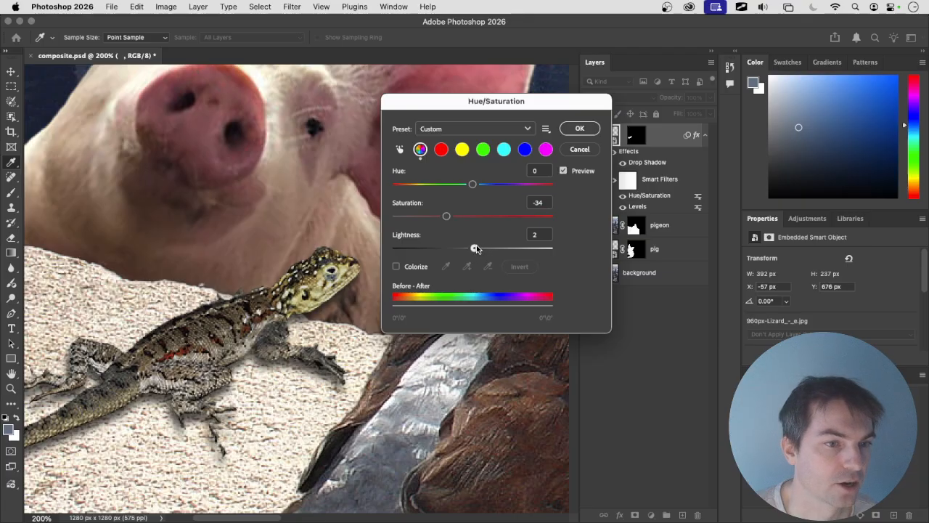
pyautogui.moveTo(472, 184)
pyautogui.mouseDown()
pyautogui.moveTo(461, 187)
pyautogui.moveTo(534, 189)
pyautogui.moveTo(399, 185)
pyautogui.moveTo(477, 187)
pyautogui.mouseUp()
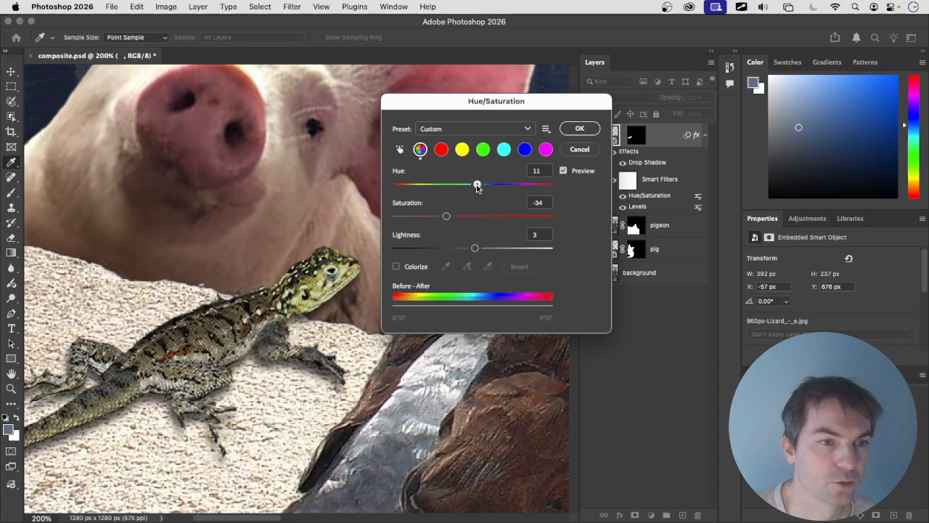
pyautogui.click(579, 129)
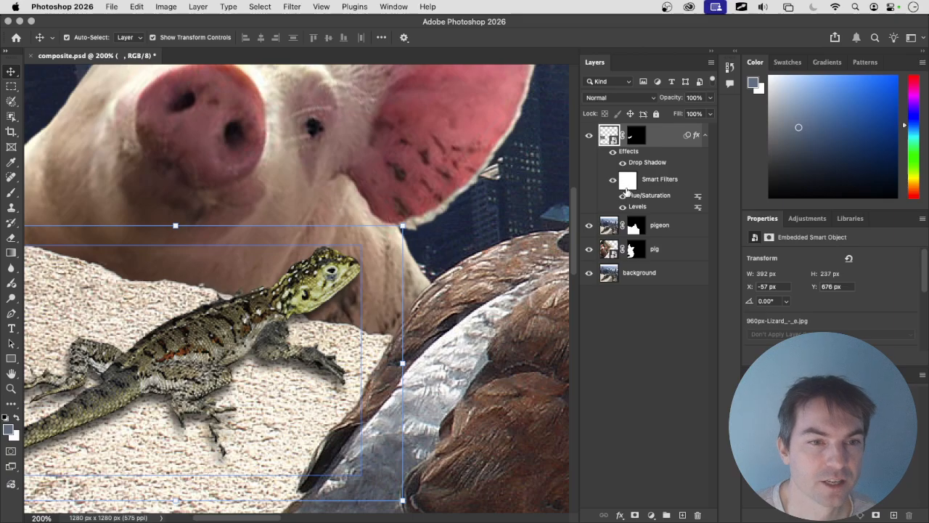
# Step: Toggle the lizard's Hue/Saturation smart filter off and on to compare its colours with and without the adjustment
pyautogui.click(622, 195)
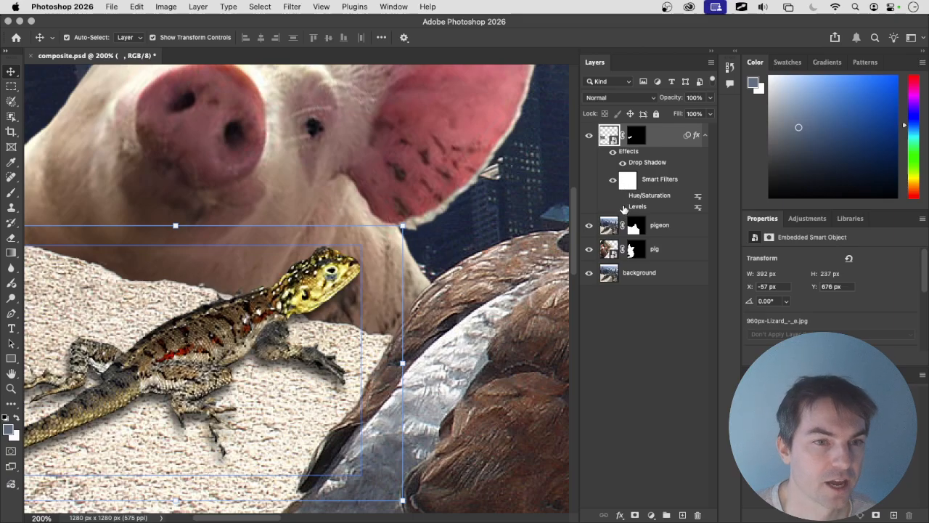
pyautogui.click(622, 195)
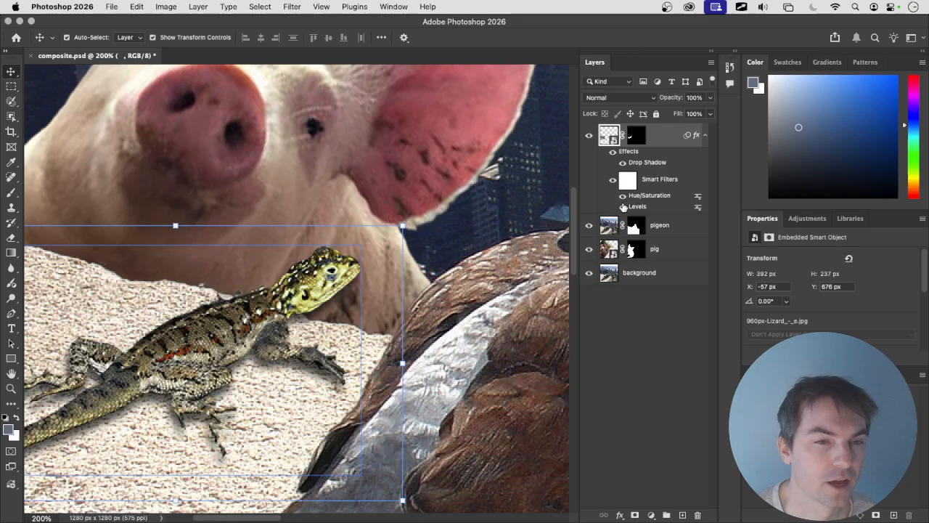
pyautogui.click(623, 195)
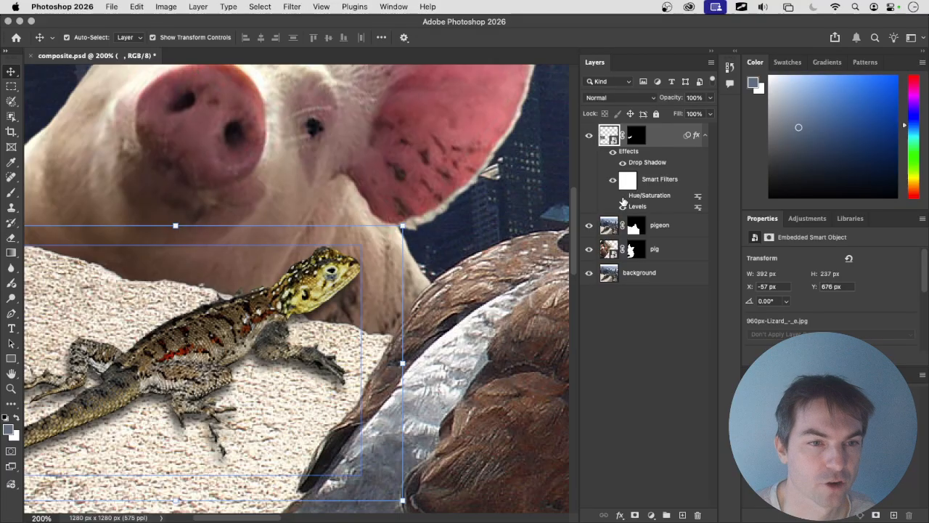
pyautogui.click(166, 6)
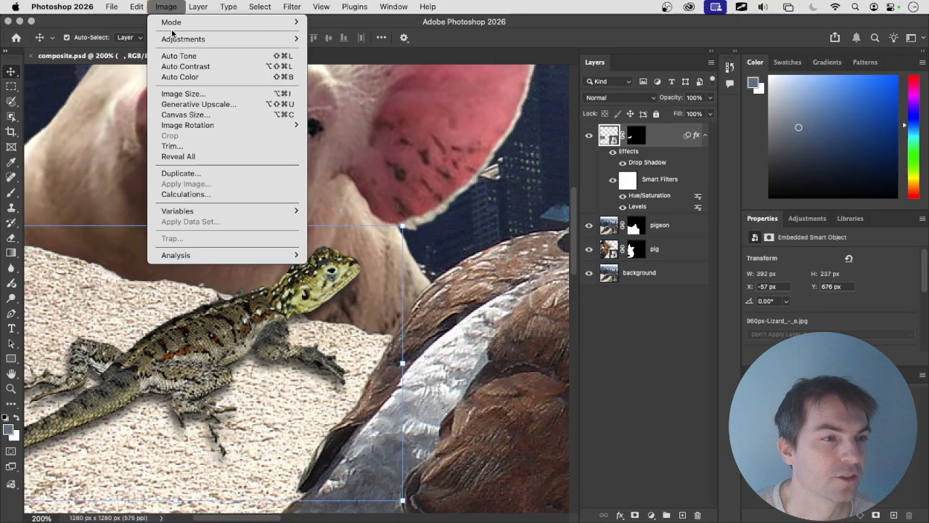
pyautogui.moveTo(237, 43)
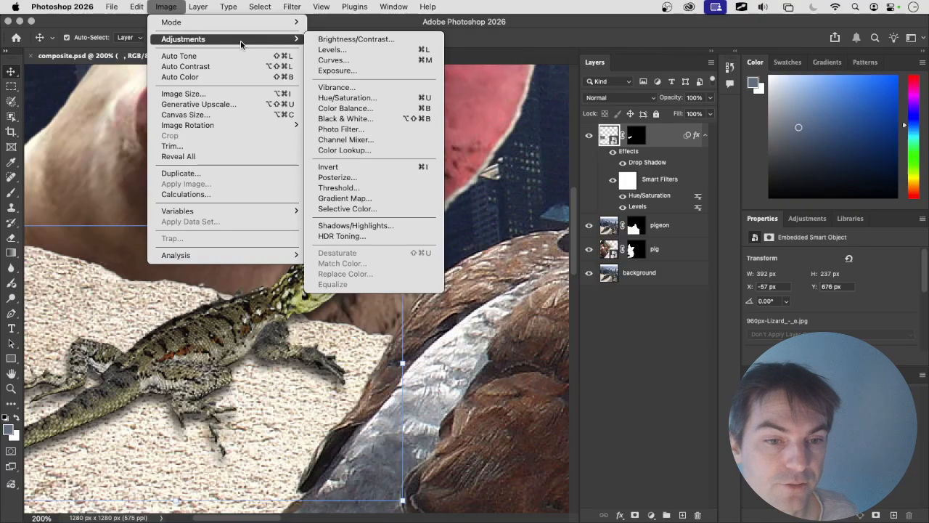
pyautogui.moveTo(234, 12)
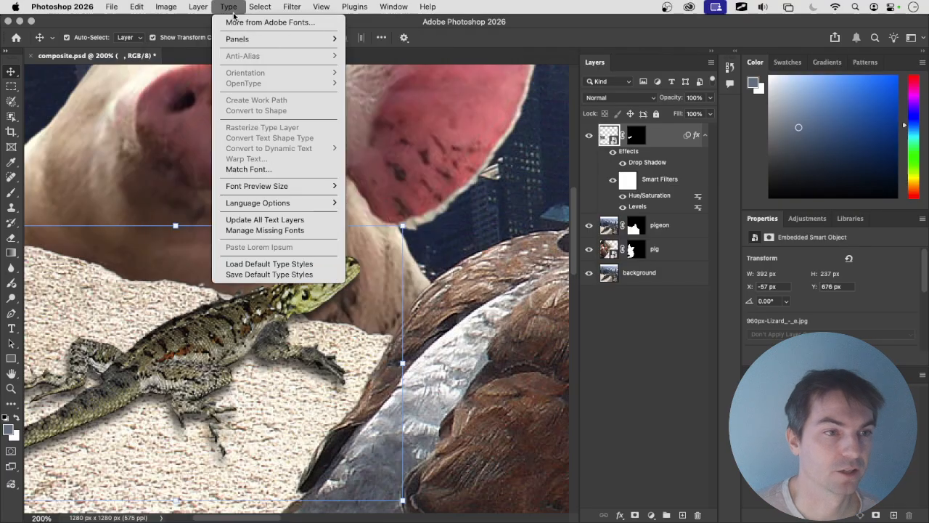
pyautogui.click(239, 148)
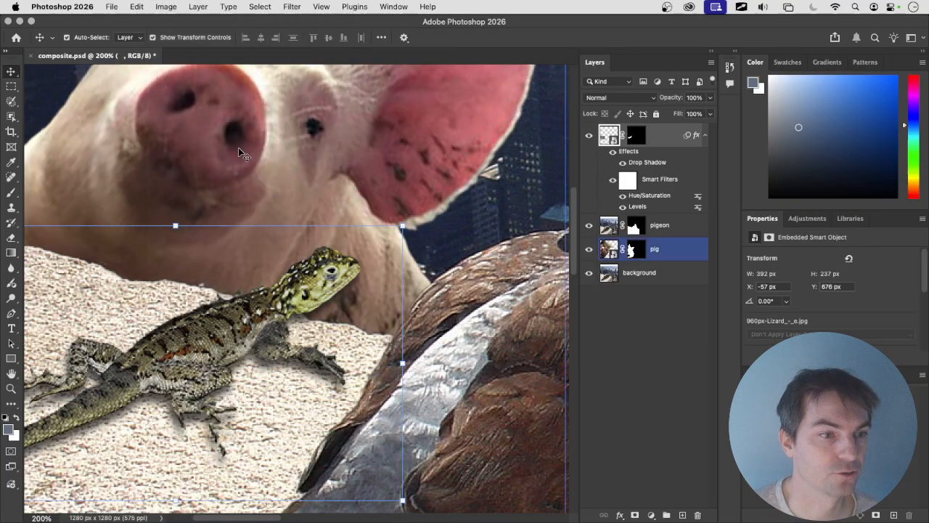
# Step: Apply a Hue/Saturation adjustment to the pig layer with hue 11, saturation -36 and lightness 0
pyautogui.press('super+minus')
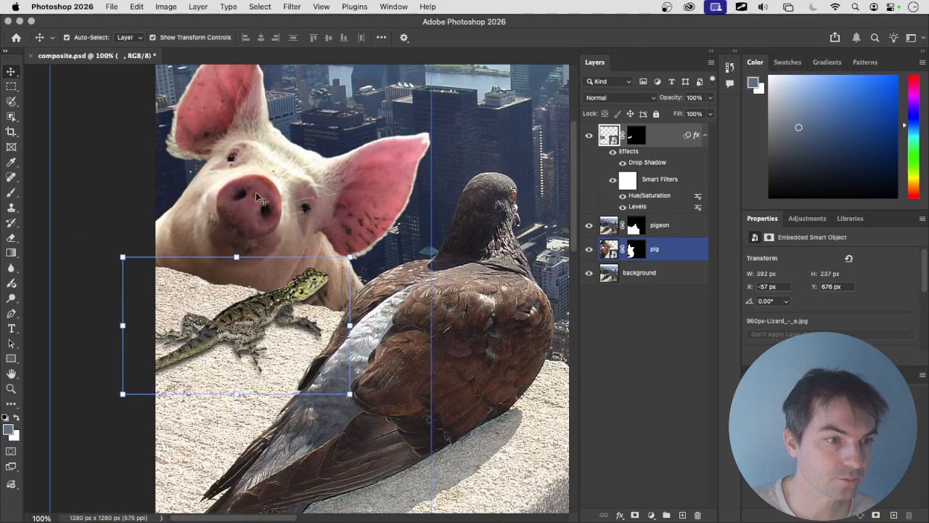
pyautogui.moveTo(256, 187); pyautogui.dragTo(260, 225)
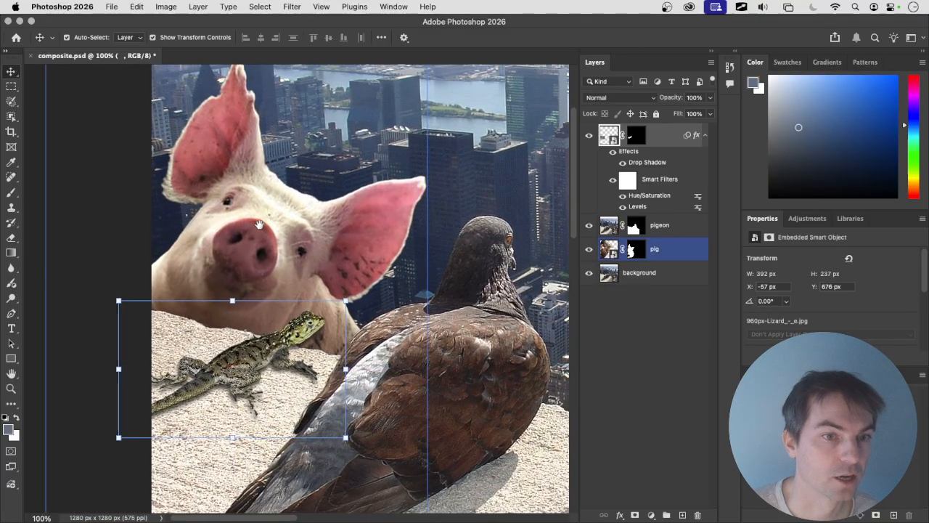
pyautogui.click(659, 231)
pyautogui.click(663, 251)
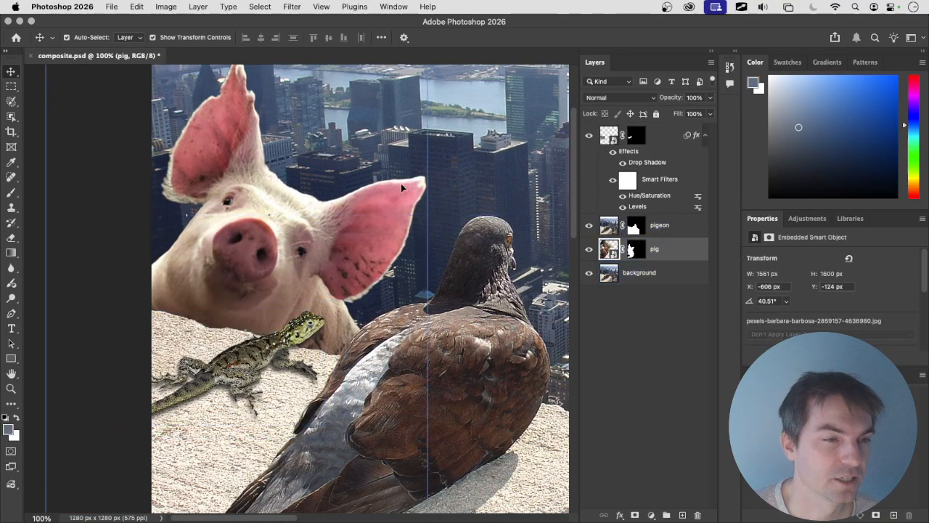
pyautogui.click(172, 8)
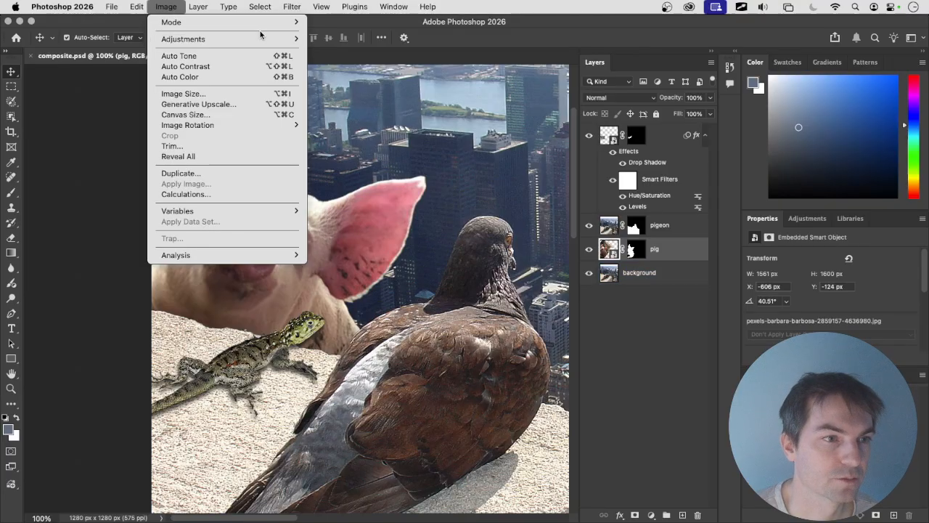
pyautogui.click(335, 99)
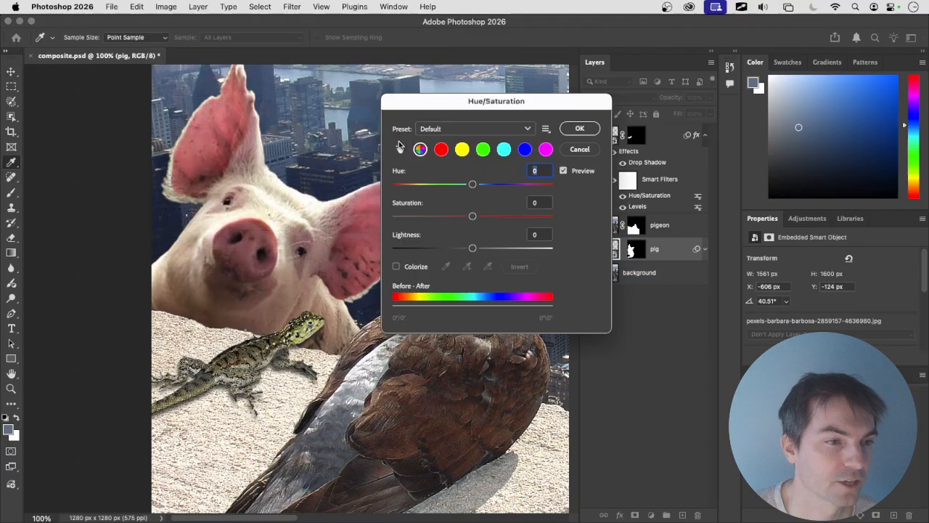
pyautogui.moveTo(472, 215); pyautogui.dragTo(445, 218)
pyautogui.moveTo(473, 184); pyautogui.dragTo(477, 185)
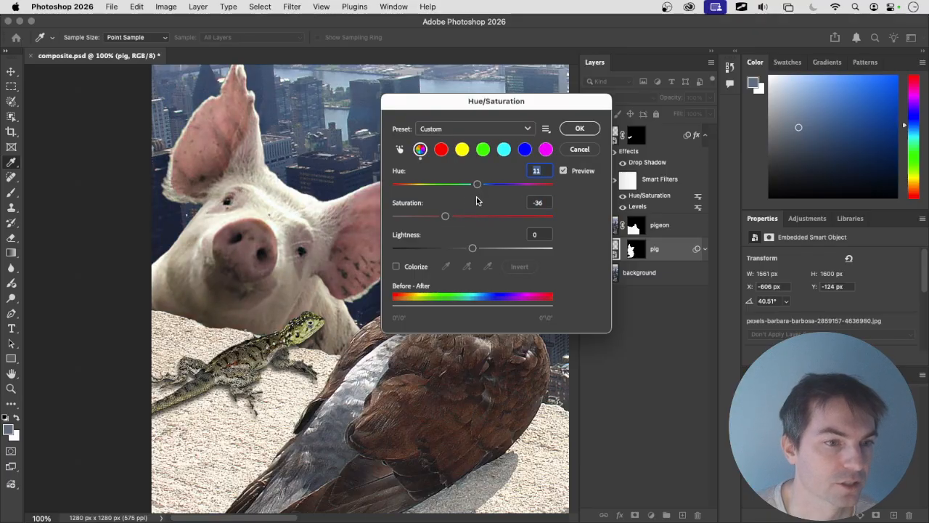
pyautogui.moveTo(473, 247)
pyautogui.mouseDown()
pyautogui.moveTo(456, 248)
pyautogui.moveTo(473, 248)
pyautogui.mouseUp()
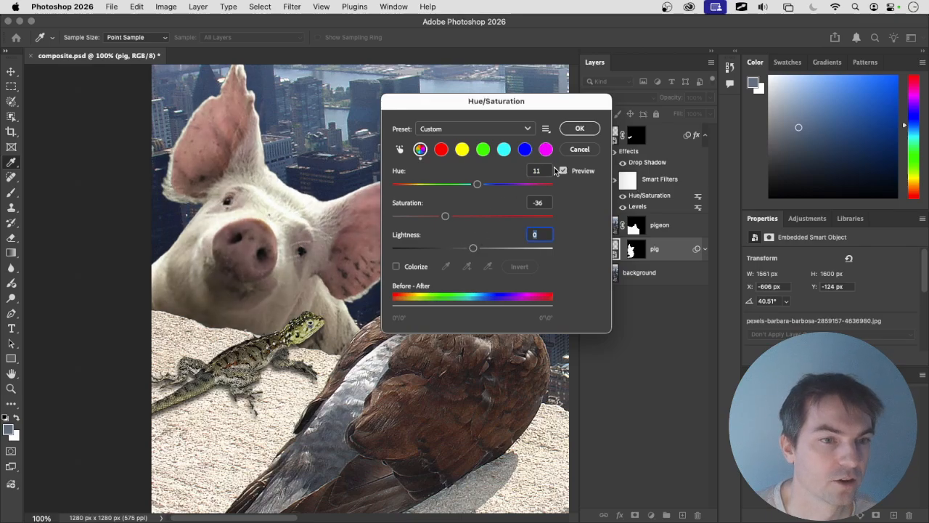
pyautogui.click(579, 129)
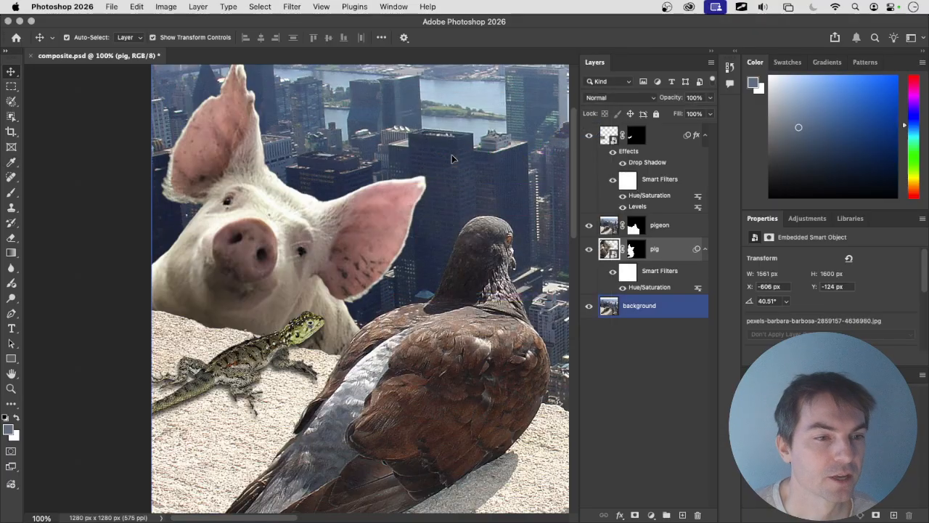
# Step: Move the pig slightly up and to the right, to X -578 px and Y -160 px, and save the document
pyautogui.moveTo(452, 158); pyautogui.dragTo(421, 193)
pyautogui.moveTo(358, 222); pyautogui.dragTo(404, 161)
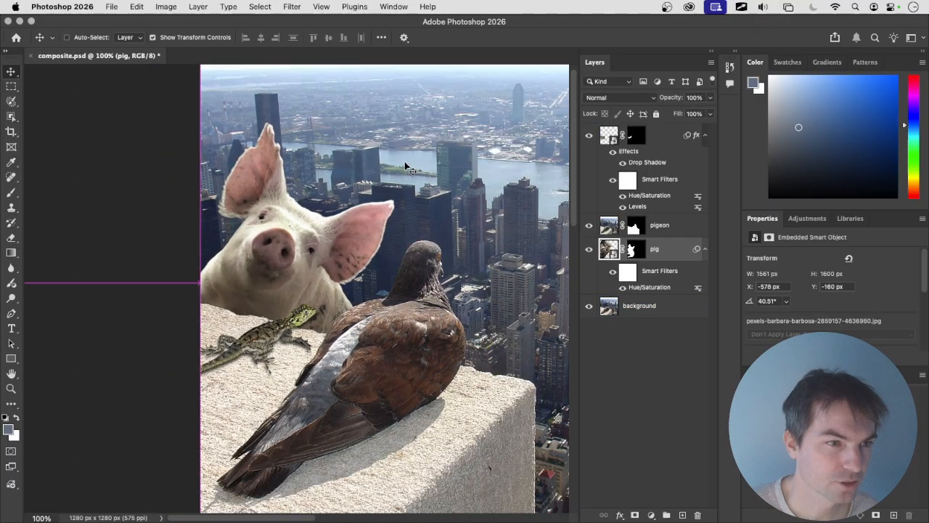
pyautogui.click(404, 161)
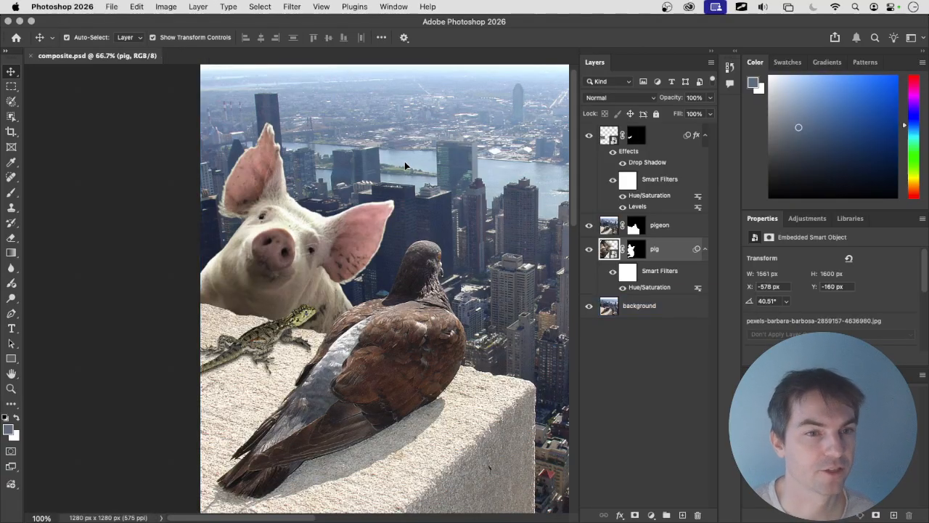
pyautogui.click(405, 162)
# Step: Collapse the effects and smart filter lists of the lizard and pig layers
pyautogui.click(672, 144)
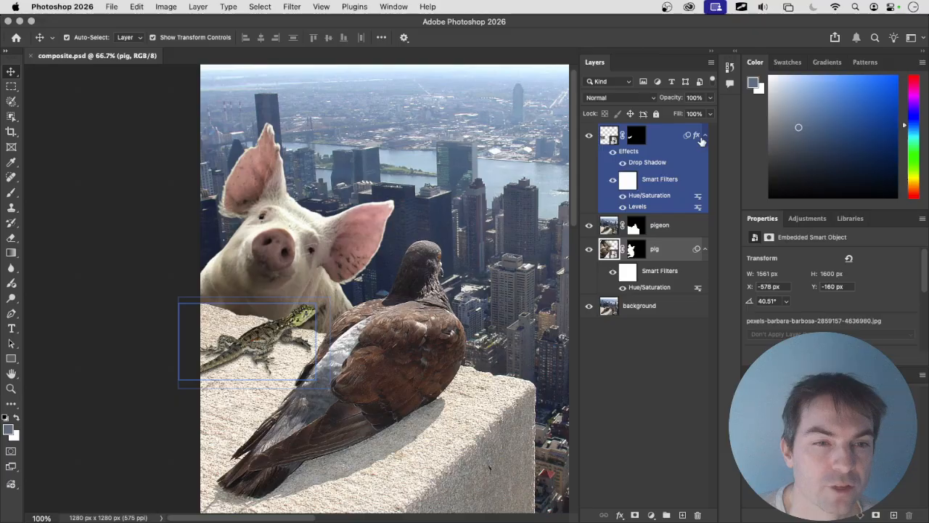
pyautogui.click(704, 136)
pyautogui.click(701, 185)
pyautogui.click(704, 183)
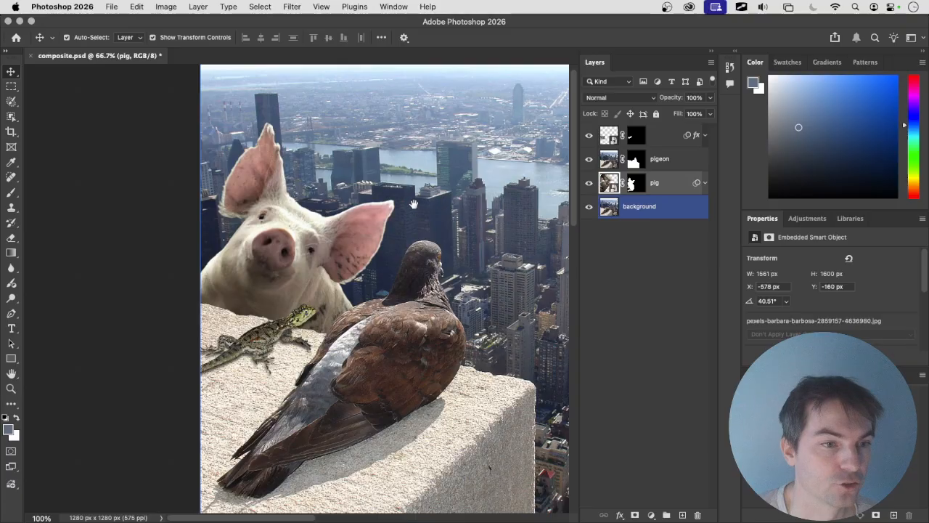
# Step: Add a Gradient Map adjustment layer and place it above all other layers so it covers the whole composite
pyautogui.moveTo(415, 204); pyautogui.dragTo(354, 204)
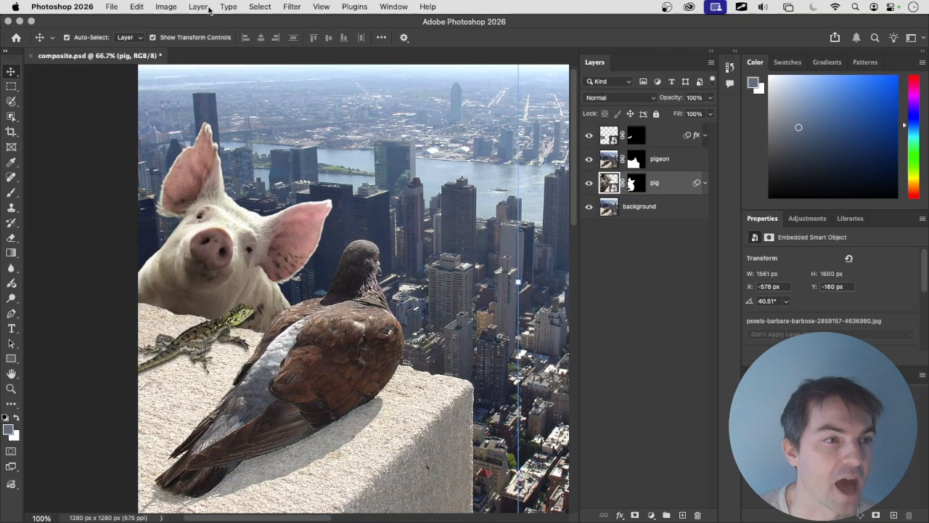
pyautogui.click(206, 8)
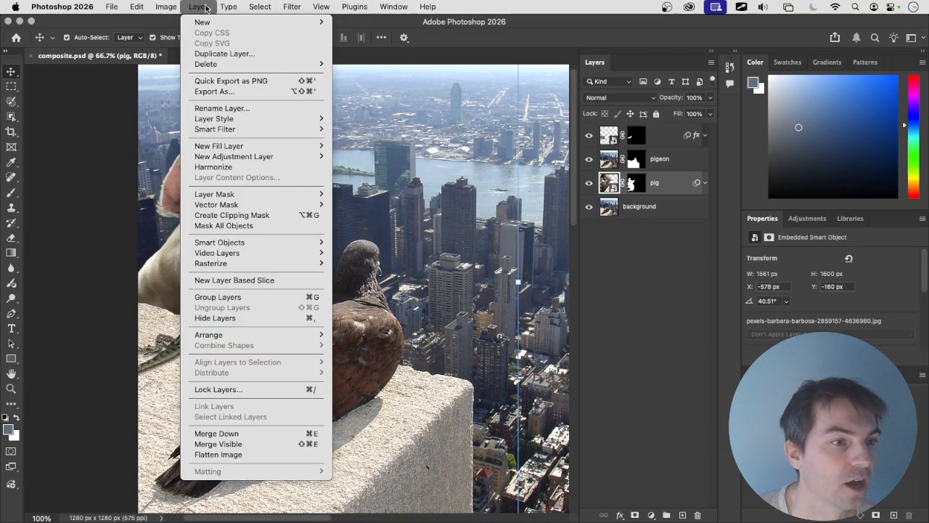
pyautogui.moveTo(225, 157)
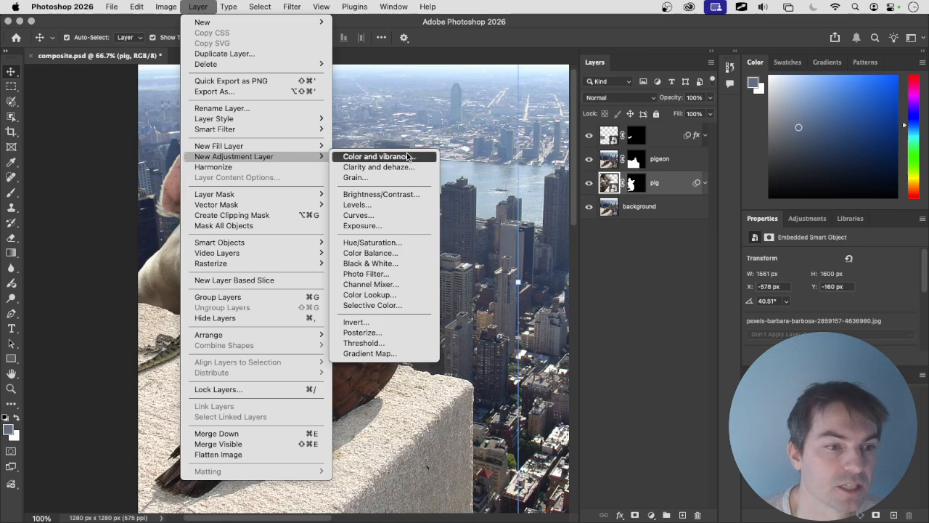
pyautogui.click(390, 194)
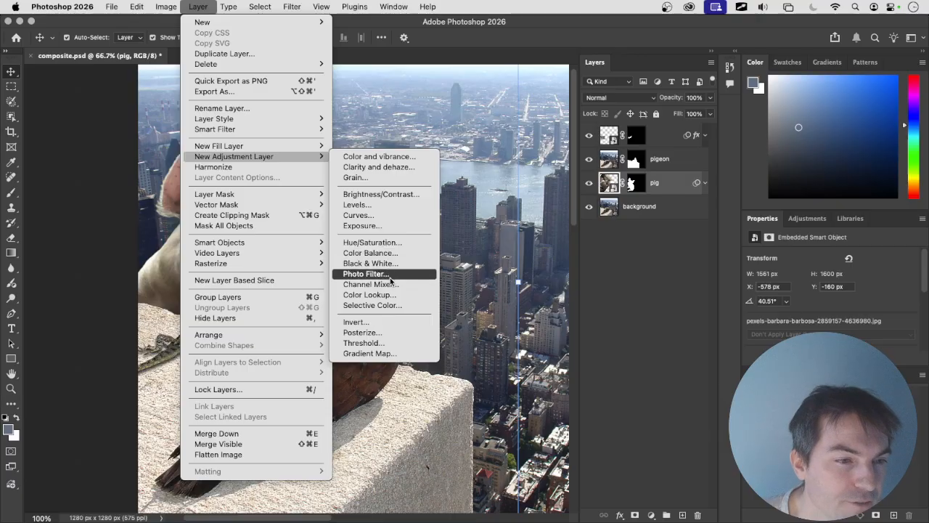
pyautogui.click(392, 353)
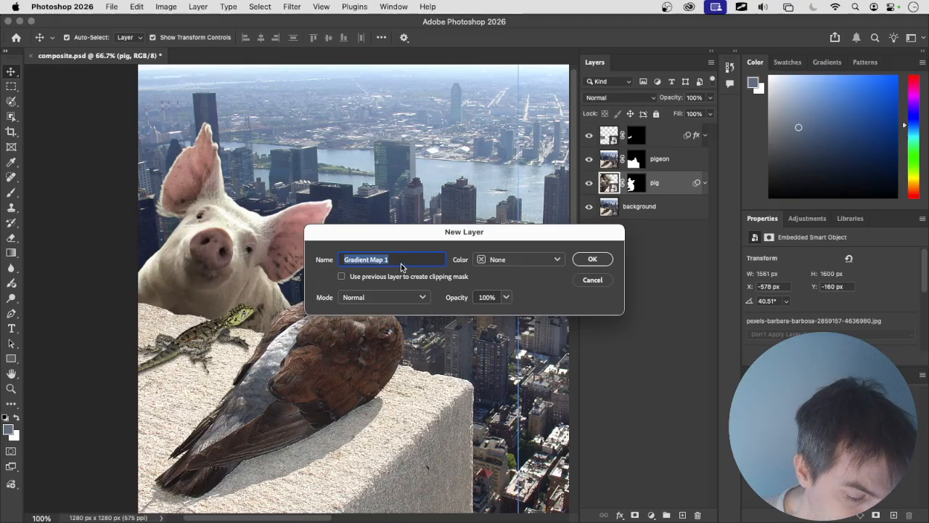
pyautogui.click(591, 261)
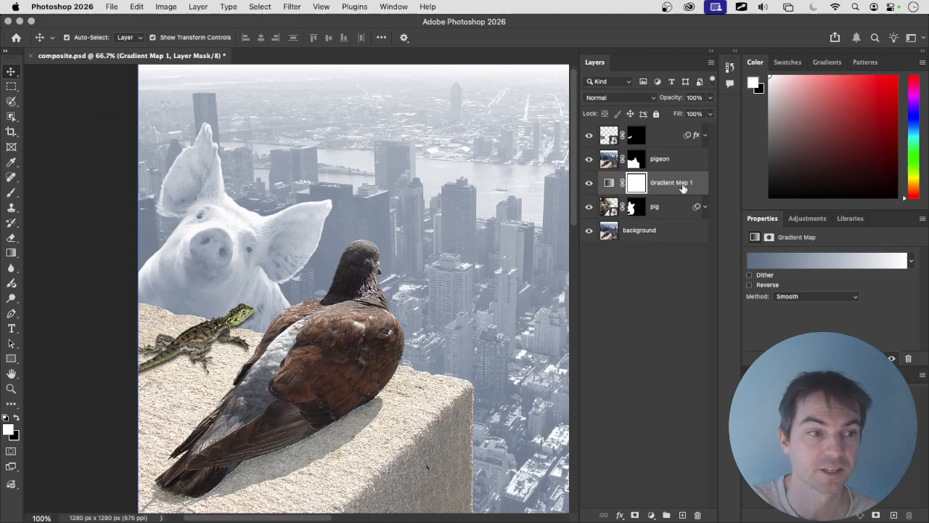
pyautogui.moveTo(683, 188); pyautogui.dragTo(675, 130)
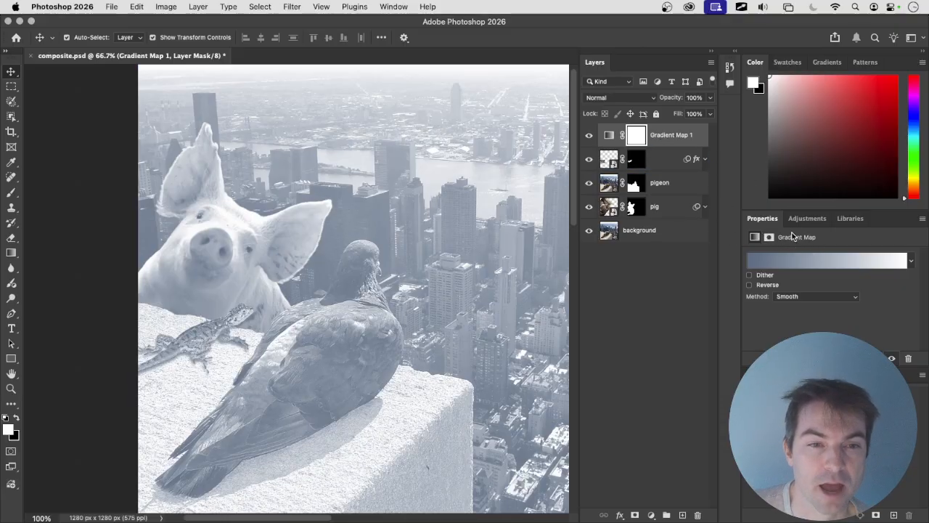
# Step: Edit the Gradient Map's gradient and try the Purple_14 and Purple_21 presets from the Purples group
pyautogui.click(840, 266)
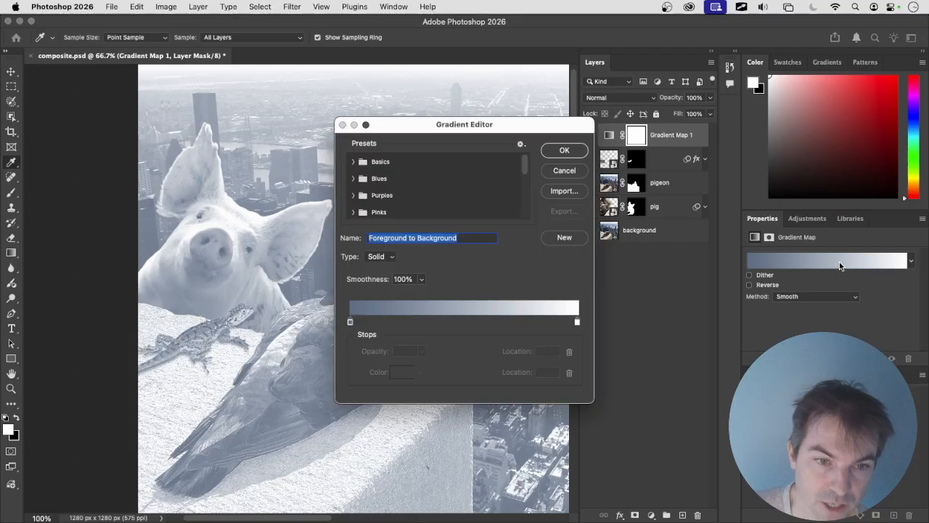
pyautogui.moveTo(511, 137); pyautogui.dragTo(536, 154)
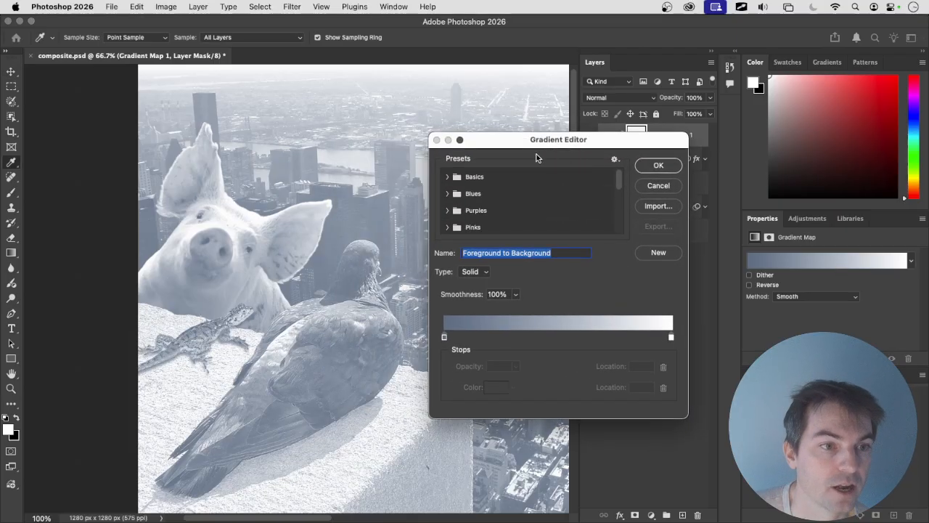
pyautogui.click(445, 177)
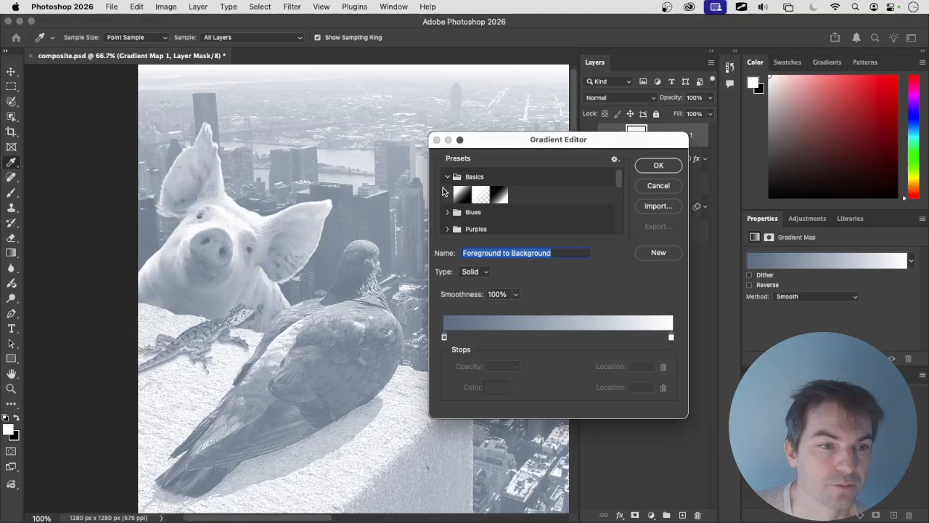
pyautogui.click(447, 176)
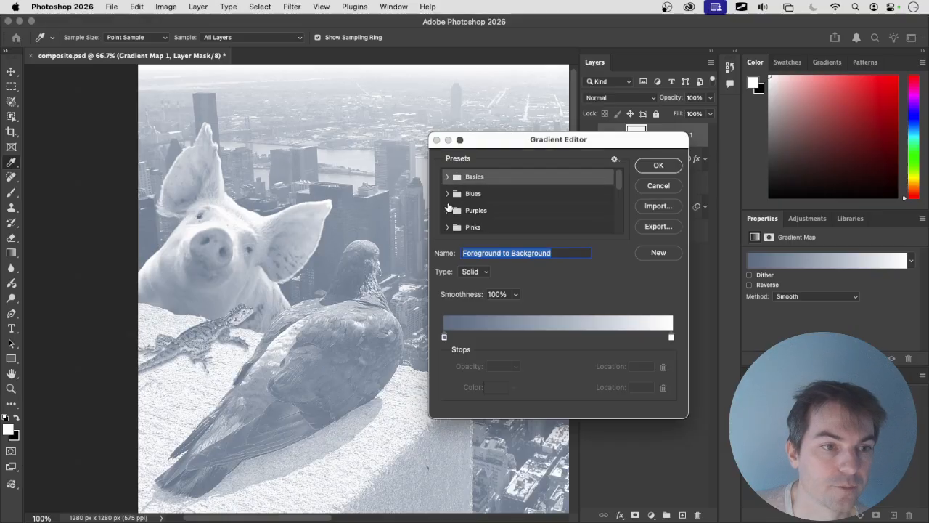
pyautogui.scroll(-1, 458, 202)
pyautogui.click(446, 208)
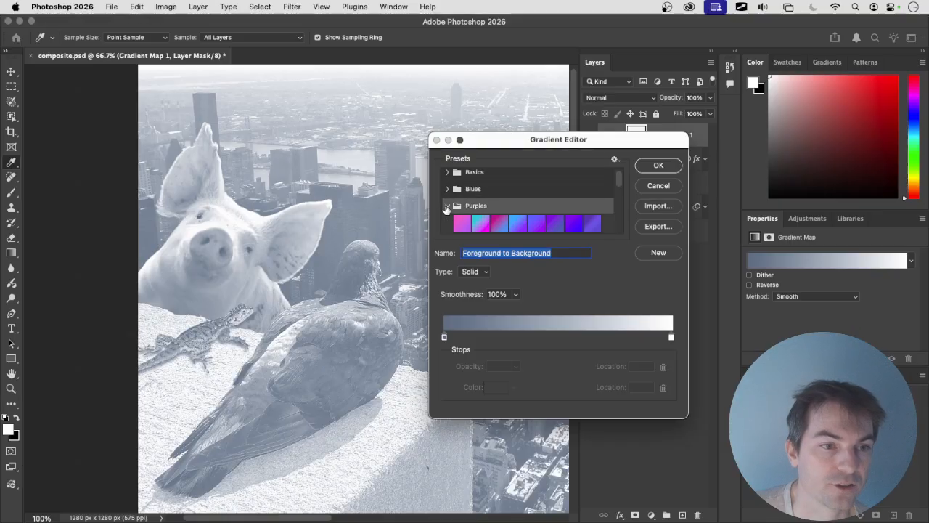
pyautogui.scroll(-4, 483, 206)
pyautogui.click(559, 199)
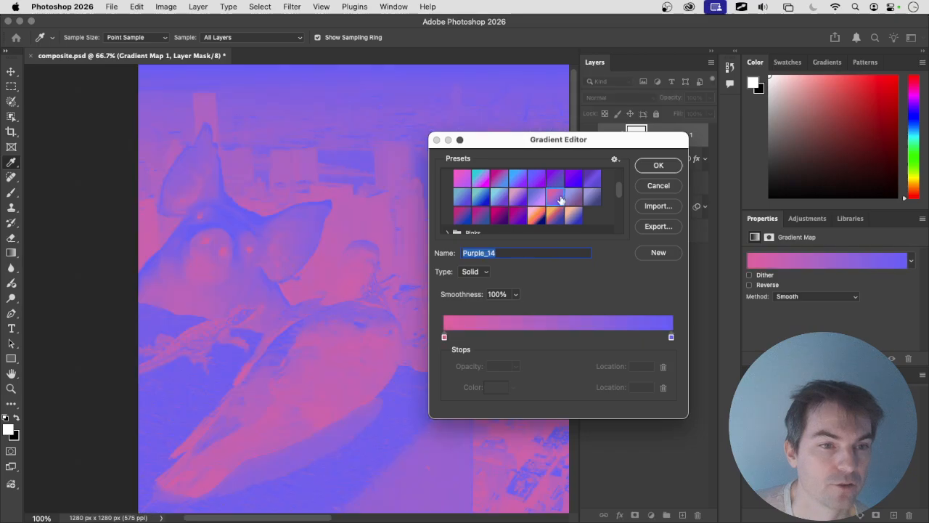
pyautogui.click(537, 213)
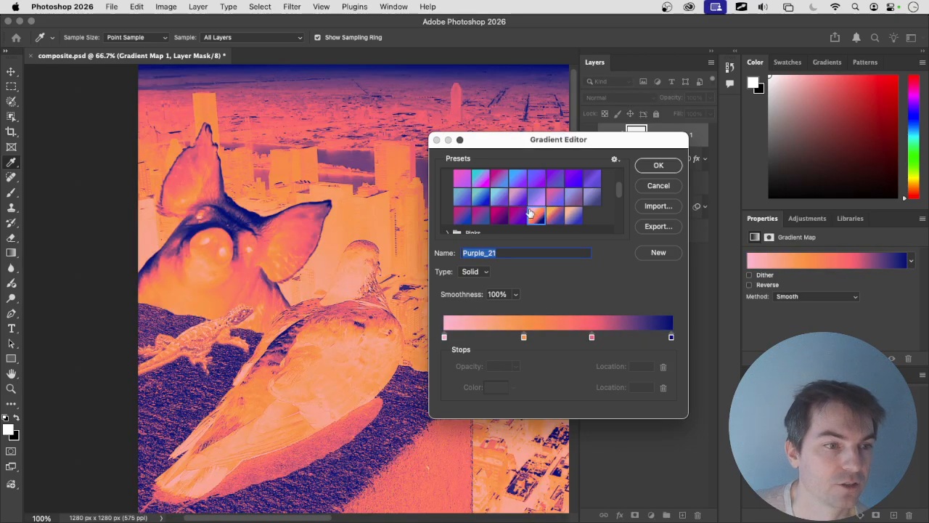
# Step: Try several presets from the Pinks group on the gradient map, including Pink_05, Pink_10 and Pink_09
pyautogui.scroll(-4, 528, 210)
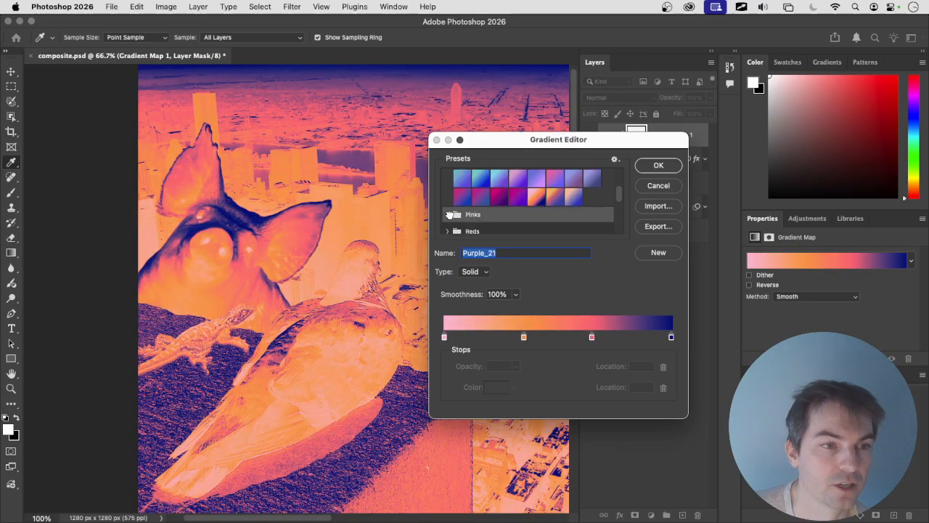
pyautogui.click(459, 212)
pyautogui.scroll(-1, 472, 211)
pyautogui.click(499, 210)
pyautogui.click(537, 212)
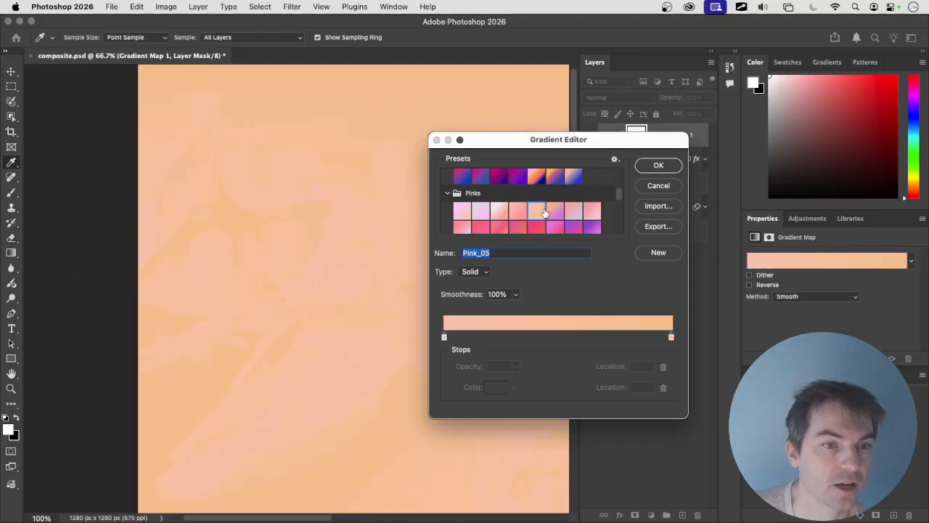
pyautogui.scroll(-1, 551, 213)
pyautogui.click(538, 210)
pyautogui.click(520, 210)
pyautogui.click(481, 209)
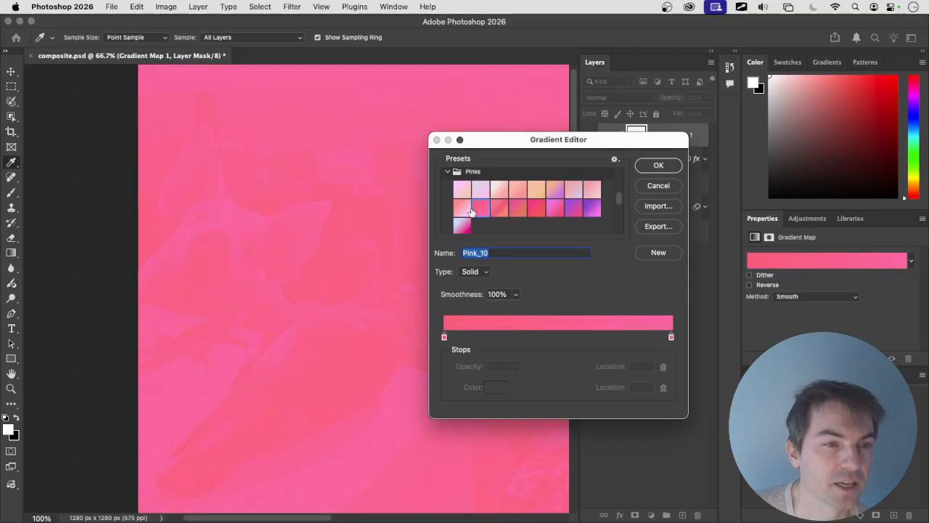
pyautogui.click(467, 208)
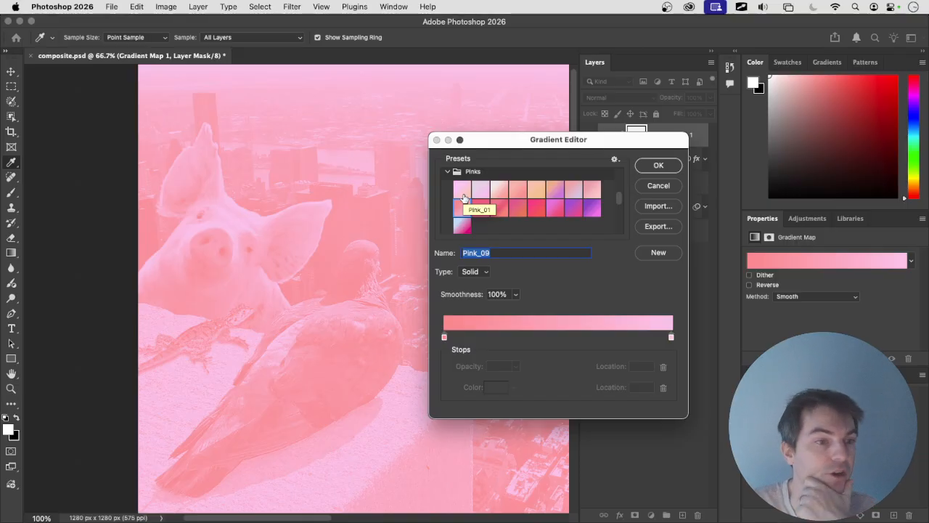
# Step: Find the Iridescent preset group and try Iridescent_13, Iridescent_12 and Iridescent_11 on the gradient map
pyautogui.scroll(-4, 468, 227)
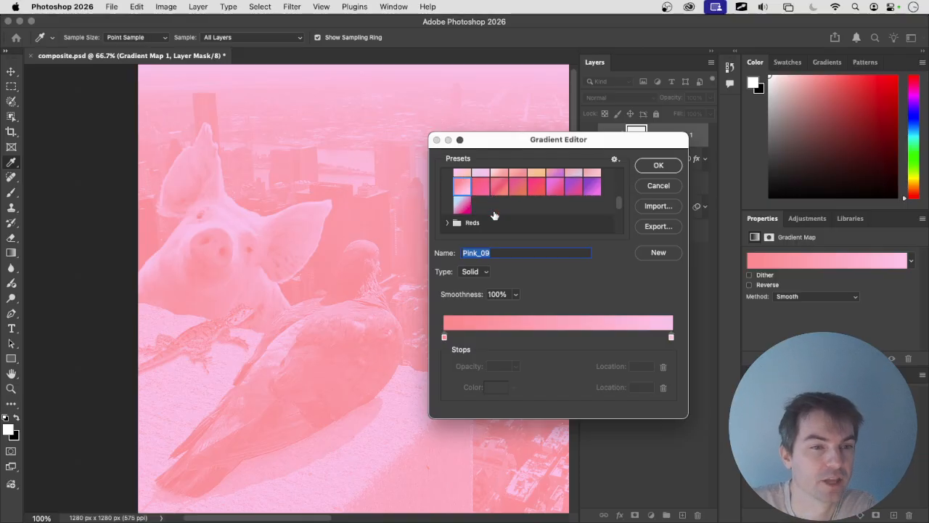
pyautogui.scroll(-3, 514, 224)
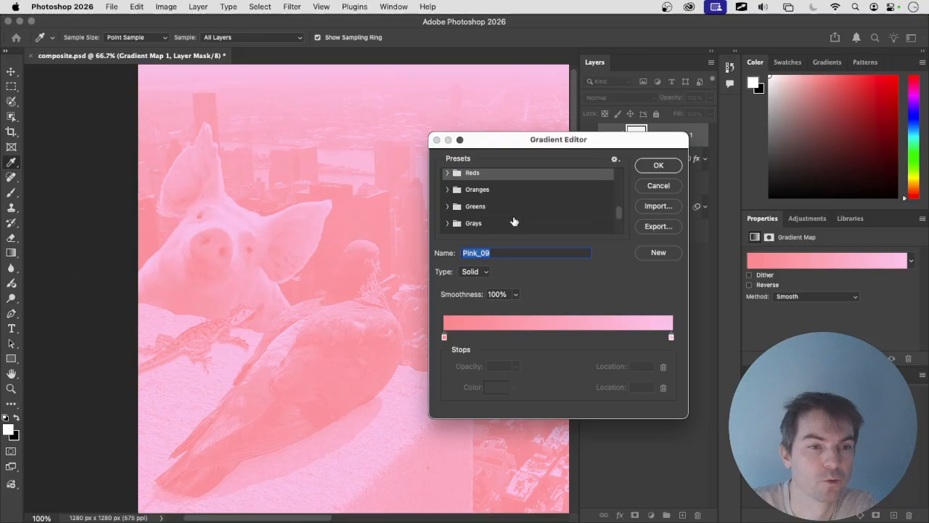
pyautogui.scroll(-2, 491, 207)
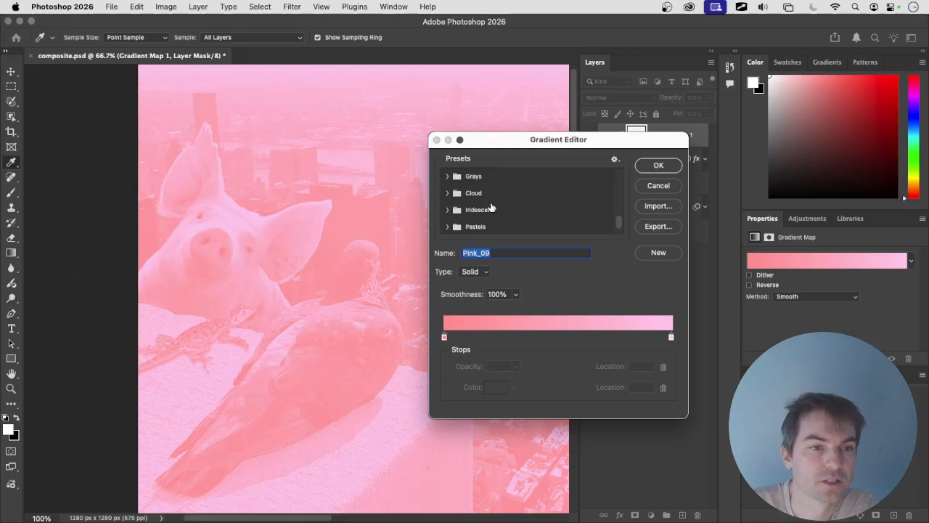
pyautogui.click(452, 211)
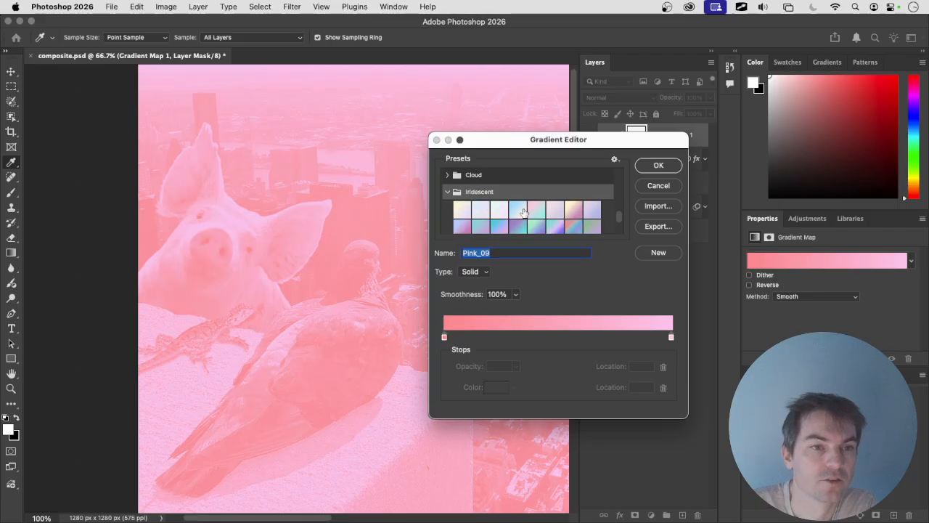
pyautogui.click(532, 211)
pyautogui.scroll(-1, 531, 211)
pyautogui.click(534, 212)
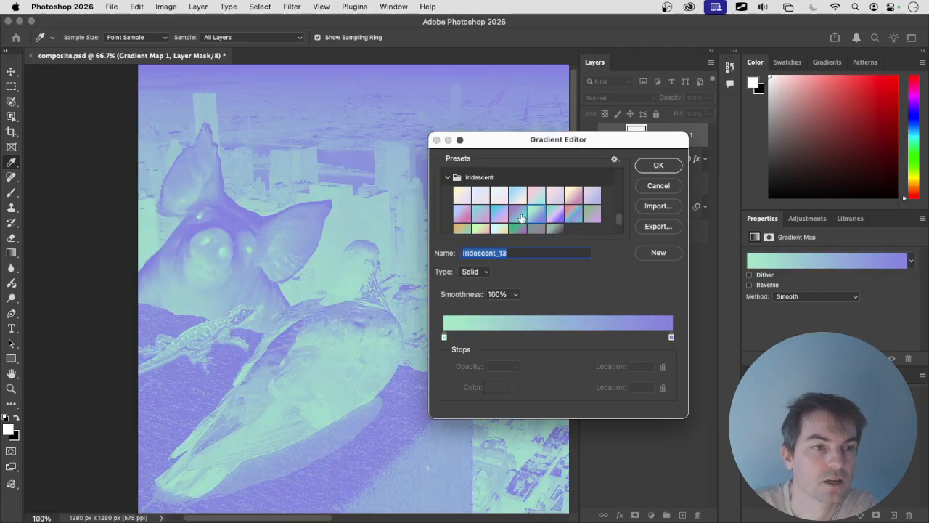
pyautogui.click(522, 218)
pyautogui.scroll(-1, 520, 217)
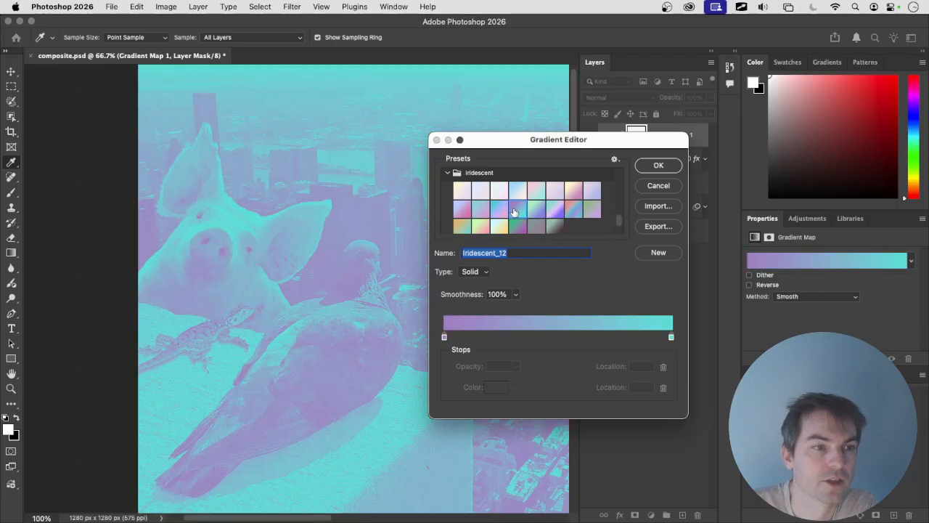
pyautogui.click(503, 211)
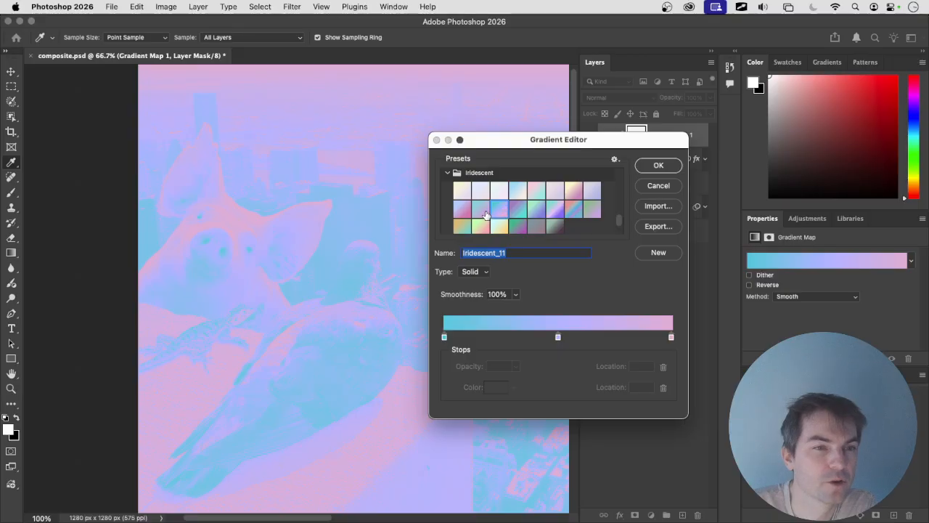
# Step: Try further Iridescent presets on the composite, including Iridescent_09 and Iridescent_17
pyautogui.click(482, 213)
pyautogui.click(464, 212)
pyautogui.scroll(-1, 462, 214)
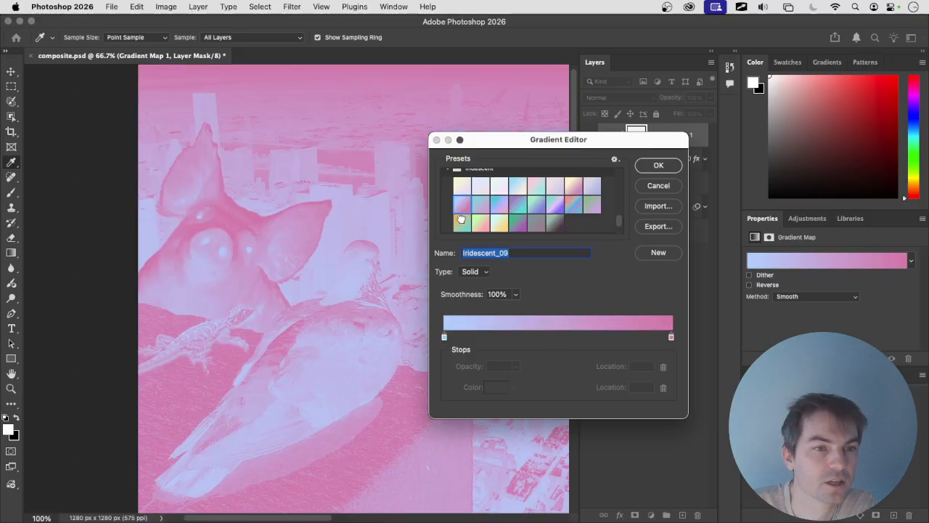
pyautogui.click(461, 222)
pyautogui.click(482, 224)
pyautogui.click(459, 225)
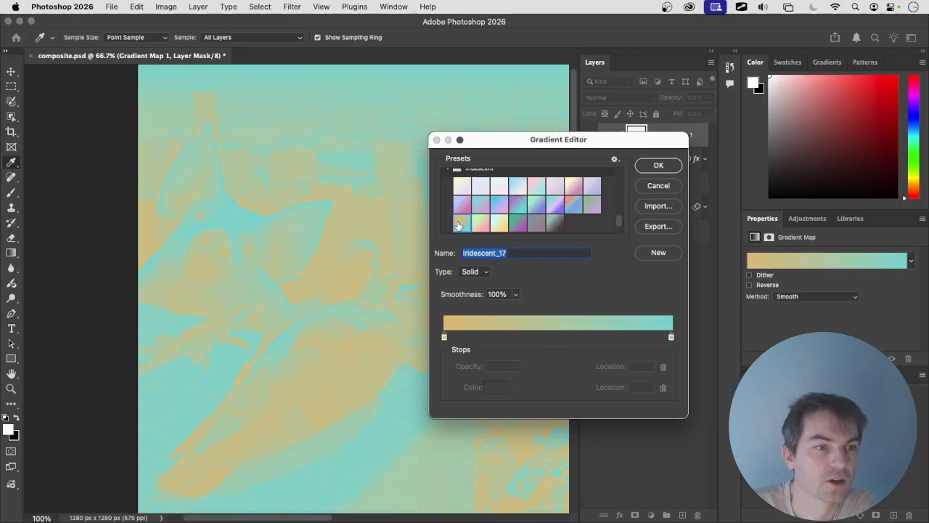
# Step: Compare Iridescent_13 and its neighbouring preset, and apply the purple-to-turquoise Iridescent_12 preset to the Gradient Map
pyautogui.click(537, 207)
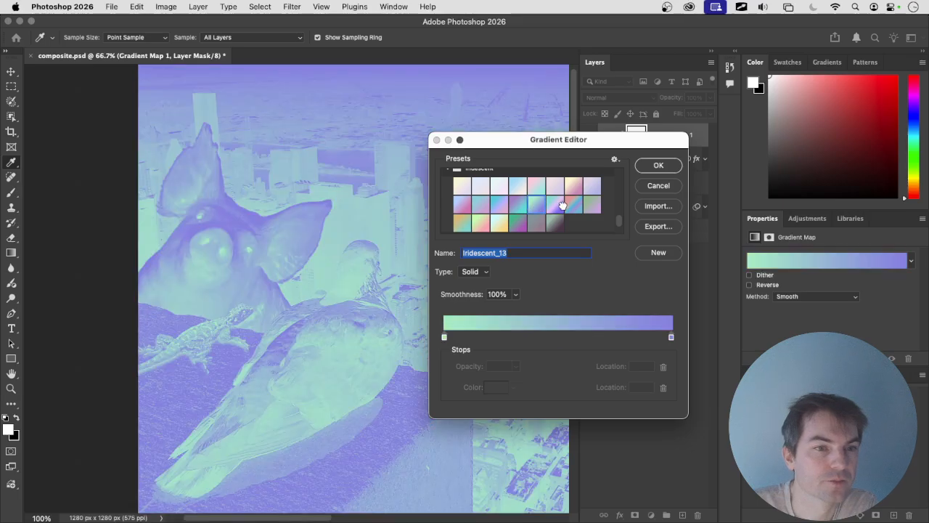
pyautogui.click(562, 205)
pyautogui.click(517, 211)
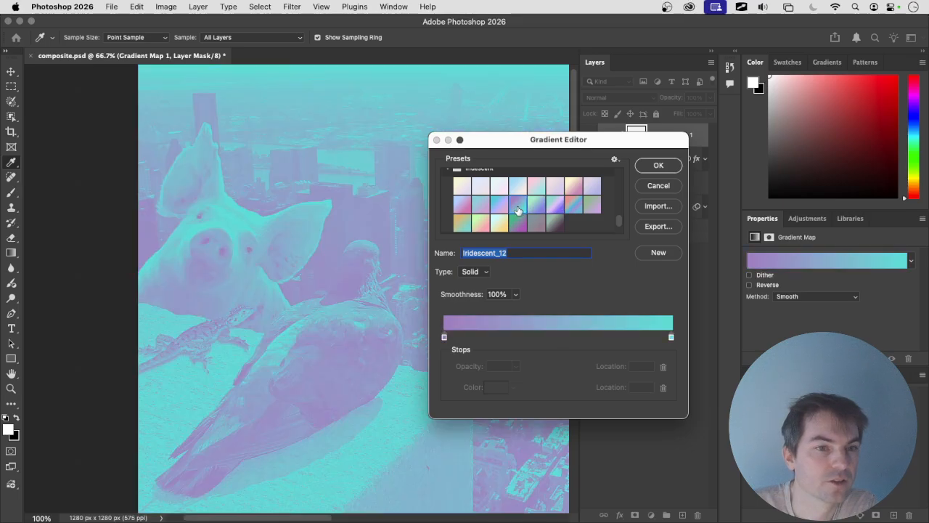
pyautogui.click(658, 165)
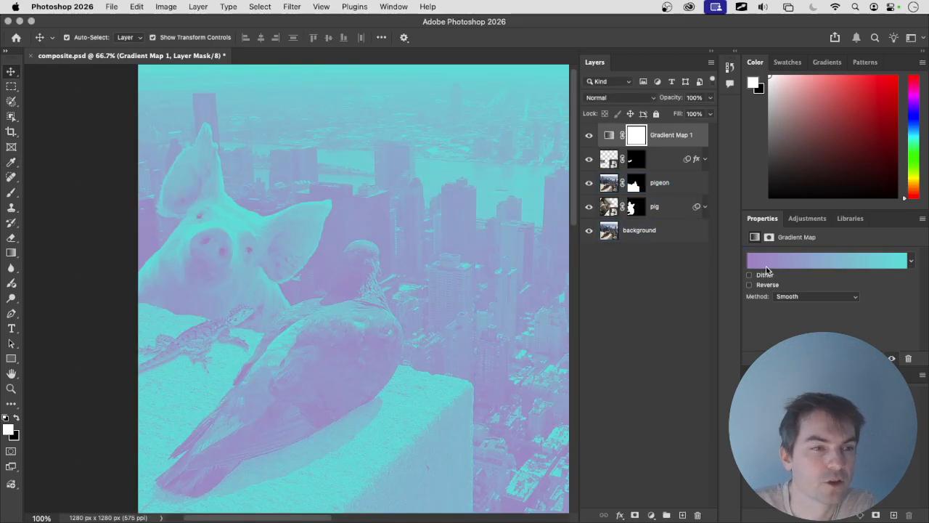
# Step: Reopen the gradient for editing, try extra turquoise colour stops at locations such as 45% and 63%, and remove them again
pyautogui.click(822, 268)
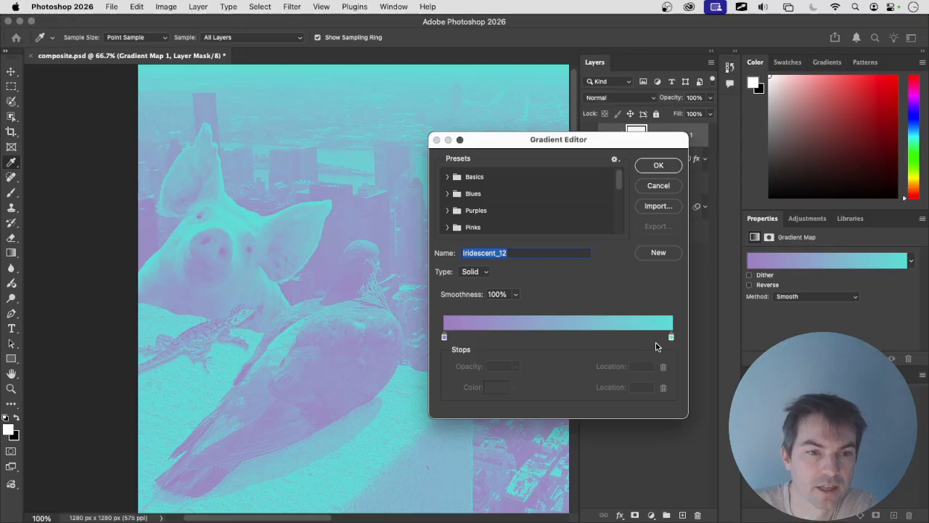
pyautogui.moveTo(671, 338)
pyautogui.mouseDown()
pyautogui.moveTo(521, 336)
pyautogui.moveTo(682, 338)
pyautogui.mouseUp()
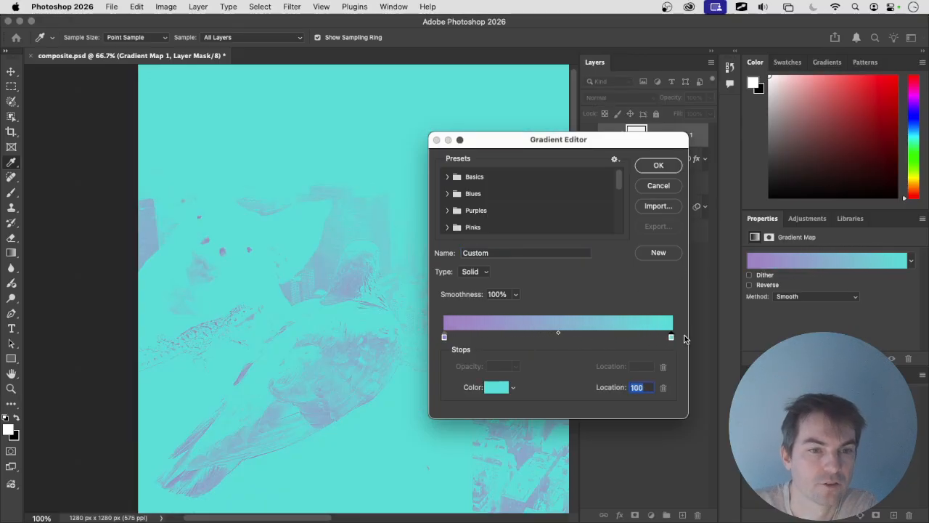
pyautogui.moveTo(557, 334); pyautogui.dragTo(499, 338)
pyautogui.click(546, 338)
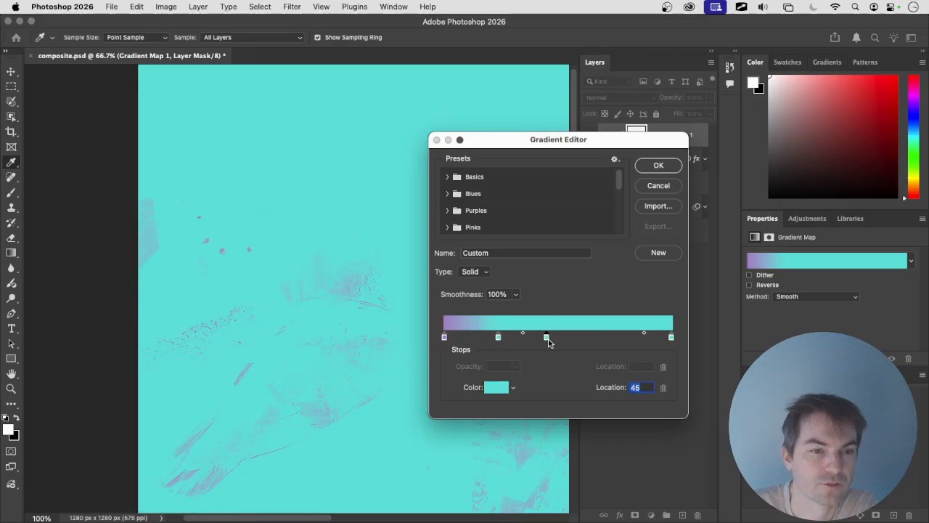
pyautogui.click(590, 338)
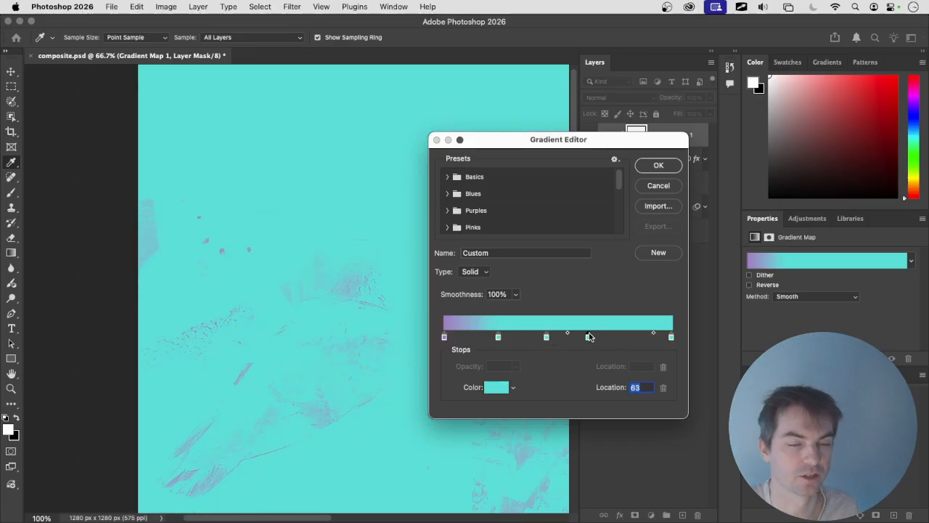
pyautogui.press('BackSpace')
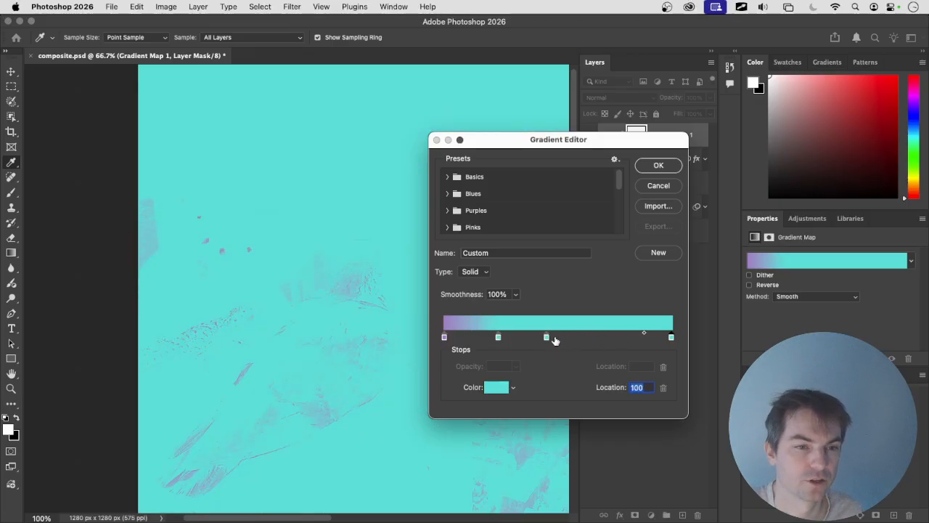
pyautogui.moveTo(552, 339); pyautogui.dragTo(543, 390)
pyautogui.moveTo(498, 337); pyautogui.dragTo(541, 356)
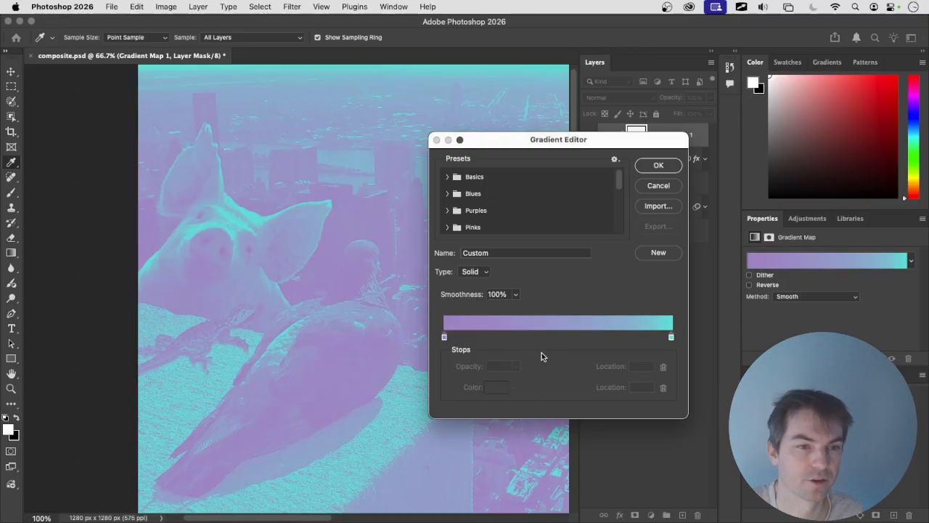
# Step: Add a colour stop at location 48% of the gradient and set its colour to orange #ffa169
pyautogui.click(554, 341)
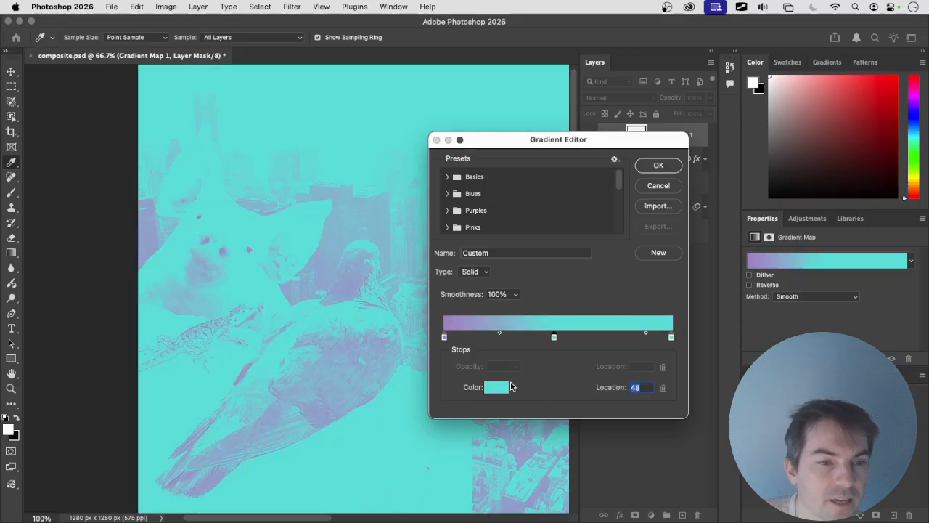
pyautogui.click(493, 391)
pyautogui.moveTo(591, 248)
pyautogui.mouseDown()
pyautogui.moveTo(575, 211)
pyautogui.moveTo(556, 212)
pyautogui.moveTo(561, 254)
pyautogui.moveTo(547, 262)
pyautogui.mouseUp()
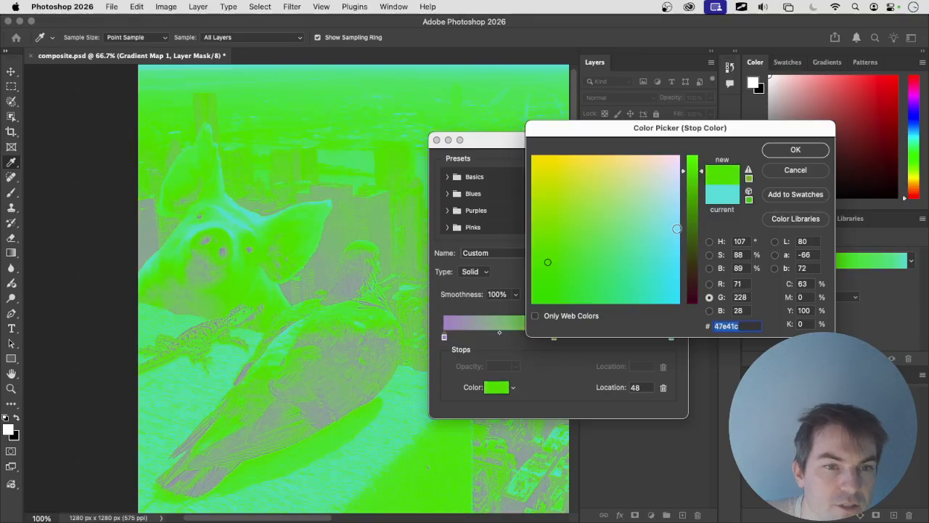
pyautogui.moveTo(695, 203); pyautogui.dragTo(695, 210)
pyautogui.moveTo(603, 157); pyautogui.dragTo(594, 151)
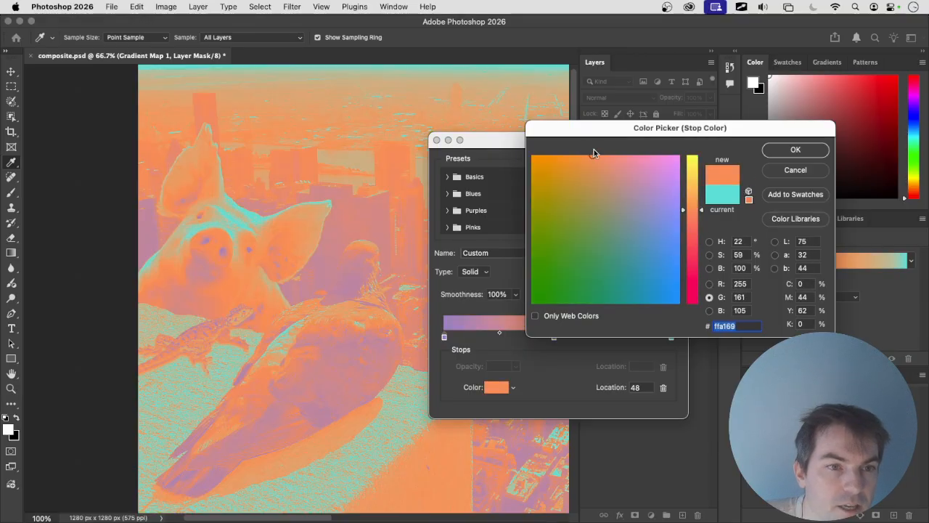
pyautogui.click(796, 150)
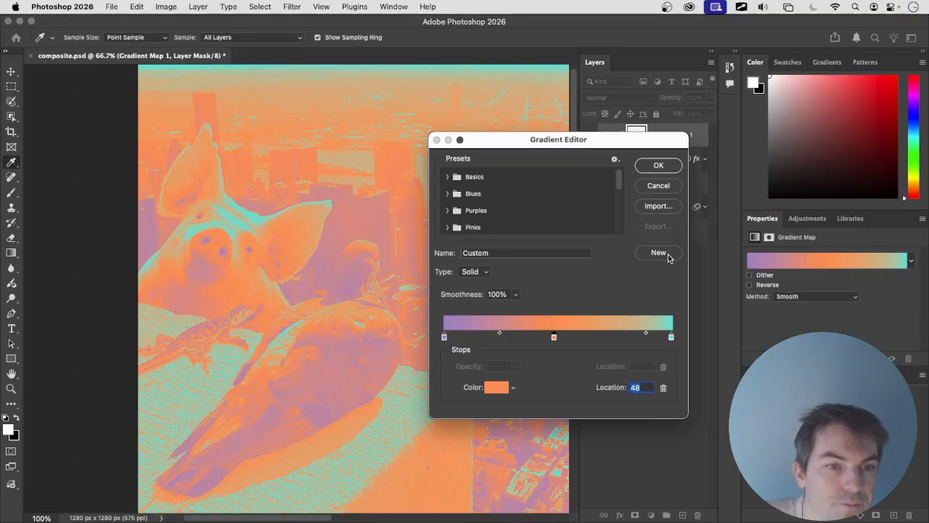
# Step: Move the gradient's orange stop to location 81% and the purple start stop to about 46%
pyautogui.moveTo(553, 339); pyautogui.dragTo(630, 337)
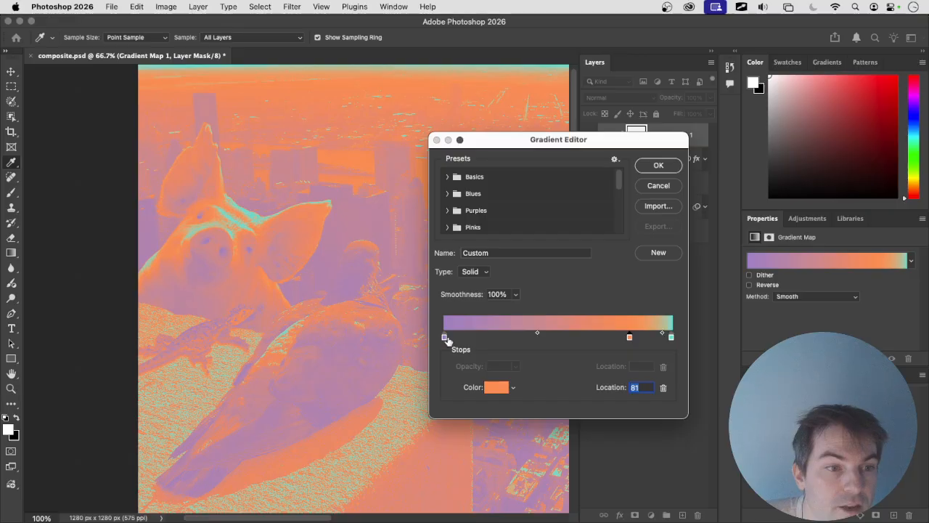
pyautogui.moveTo(445, 337); pyautogui.dragTo(552, 337)
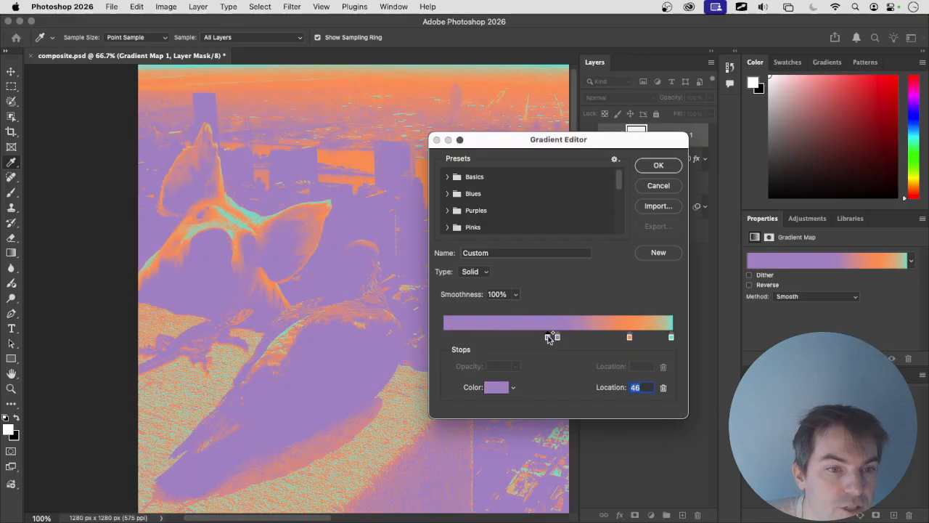
# Step: Move the gradient's purple colour stop to location 53%
pyautogui.doubleClick(552, 337)
pyautogui.click(780, 170)
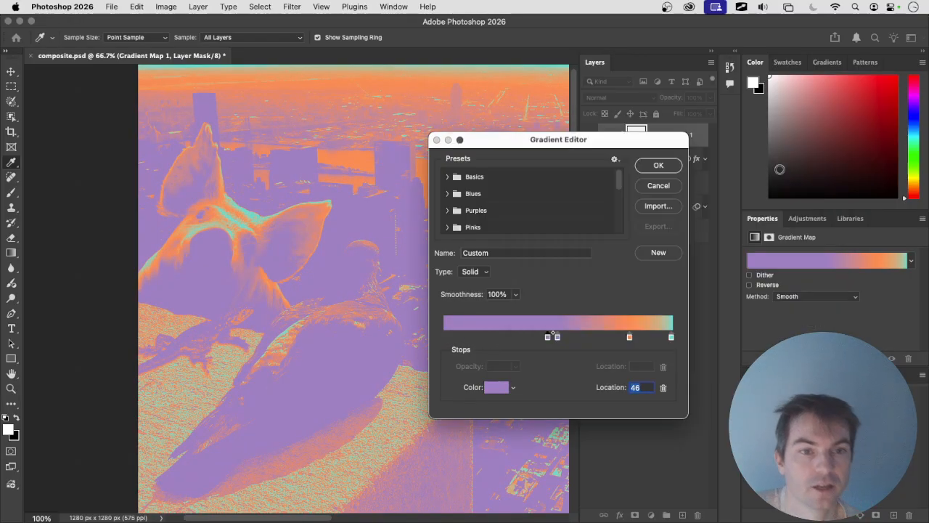
pyautogui.moveTo(547, 338)
pyautogui.mouseDown()
pyautogui.moveTo(541, 366)
pyautogui.moveTo(565, 338)
pyautogui.mouseUp()
# Step: Recolour the 53% gradient stop by hue to a slightly duller, darker purple and accept the gradient
pyautogui.click(506, 390)
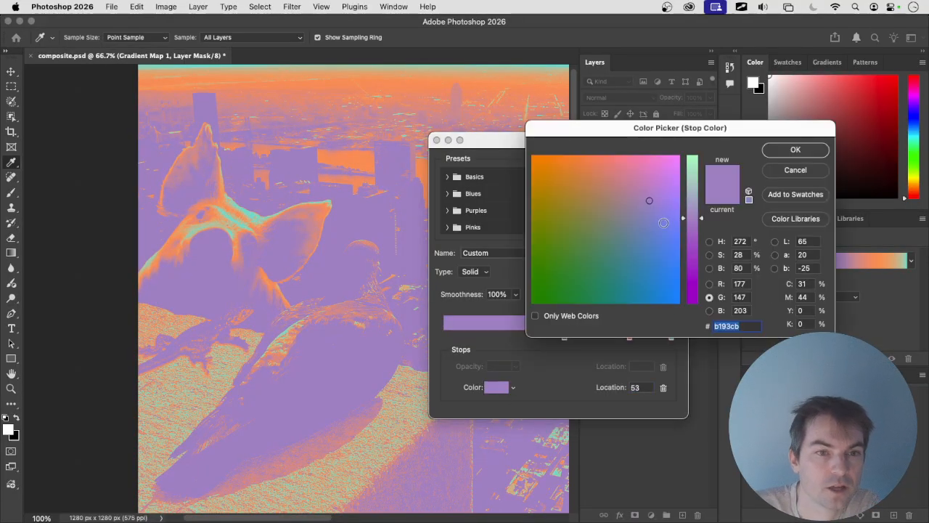
pyautogui.click(710, 242)
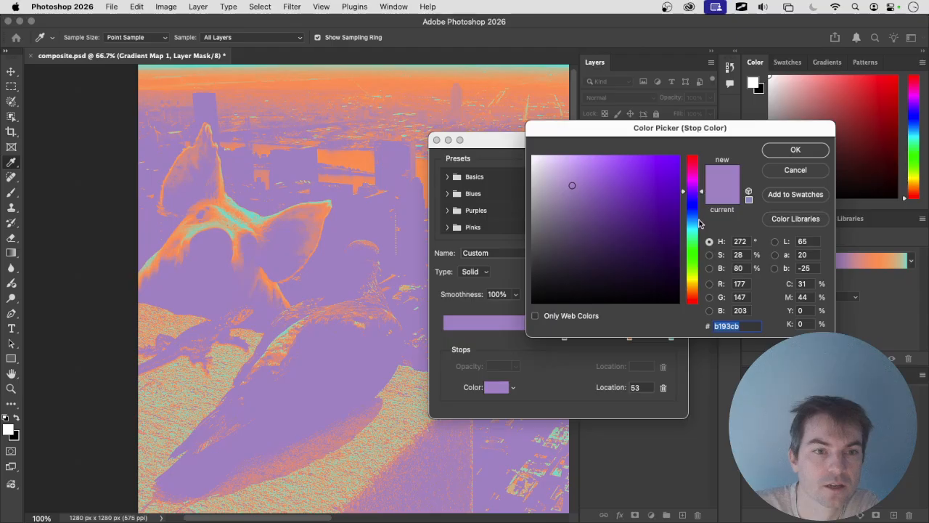
pyautogui.moveTo(632, 211); pyautogui.dragTo(549, 214)
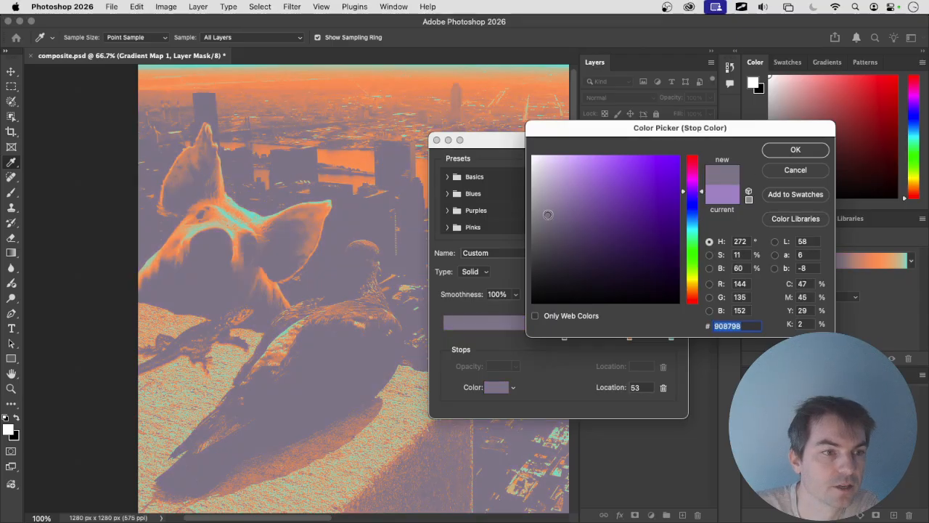
pyautogui.click(565, 194)
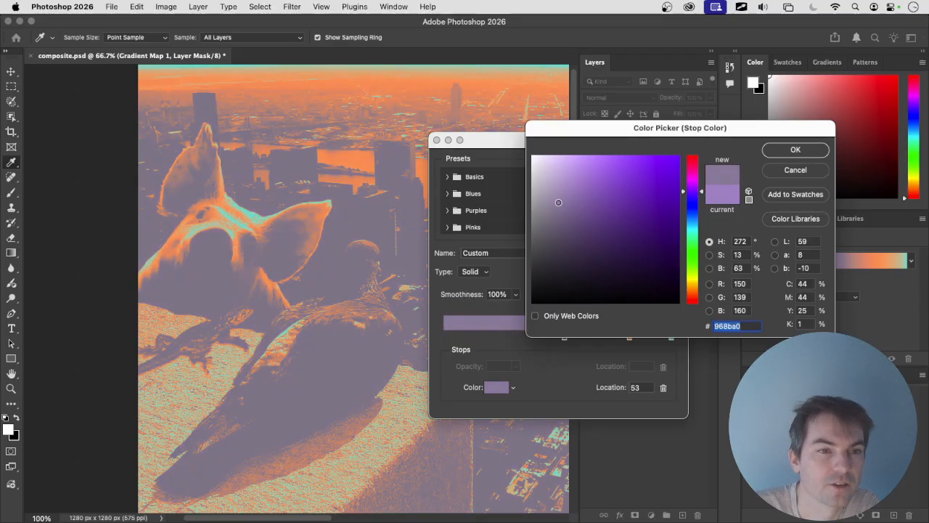
pyautogui.click(792, 153)
pyautogui.click(665, 167)
pyautogui.press('v')
pyautogui.click(659, 178)
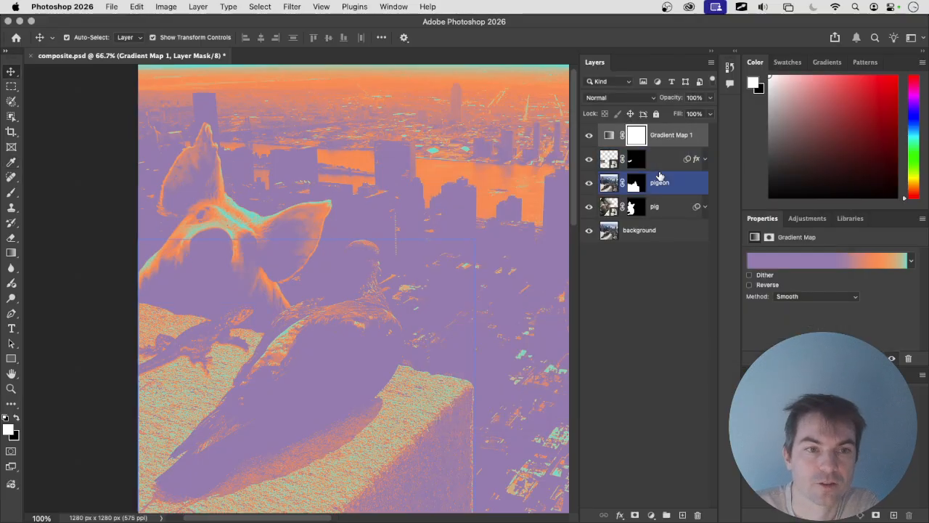
# Step: Add a Grain adjustment layer above the Gradient Map layer with the default name and options
pyautogui.click(165, 7)
pyautogui.moveTo(206, 6)
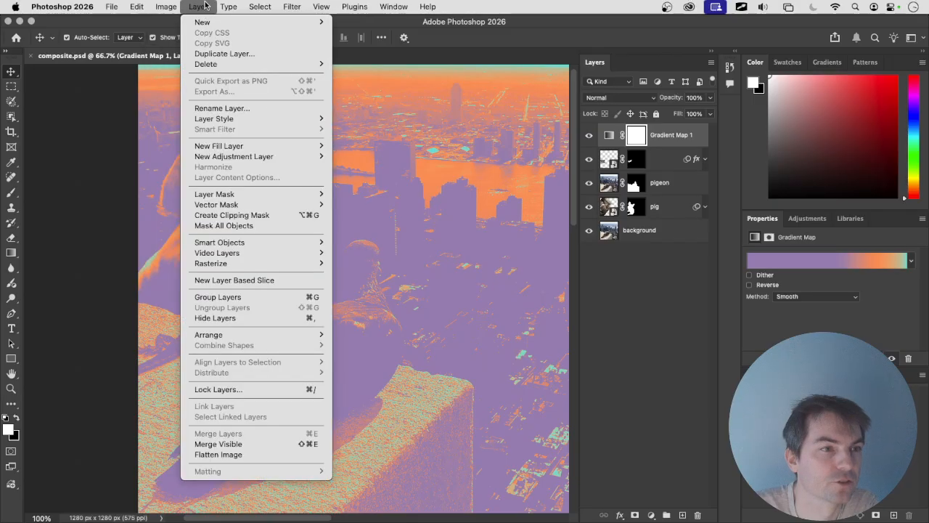
pyautogui.moveTo(305, 156)
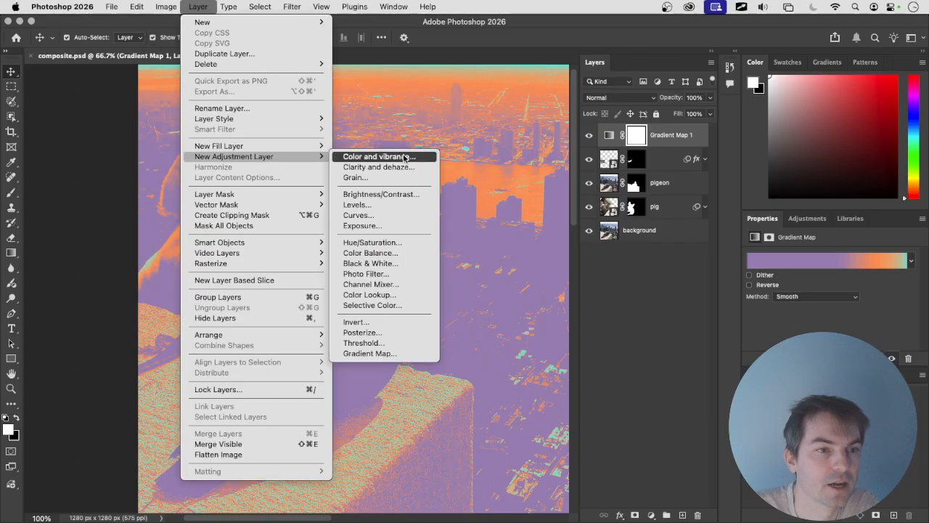
pyautogui.click(400, 178)
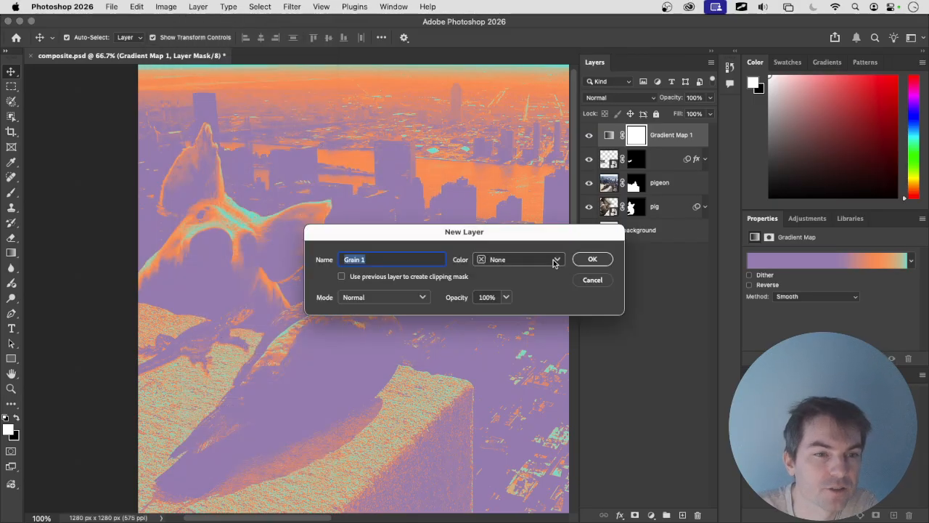
pyautogui.click(593, 260)
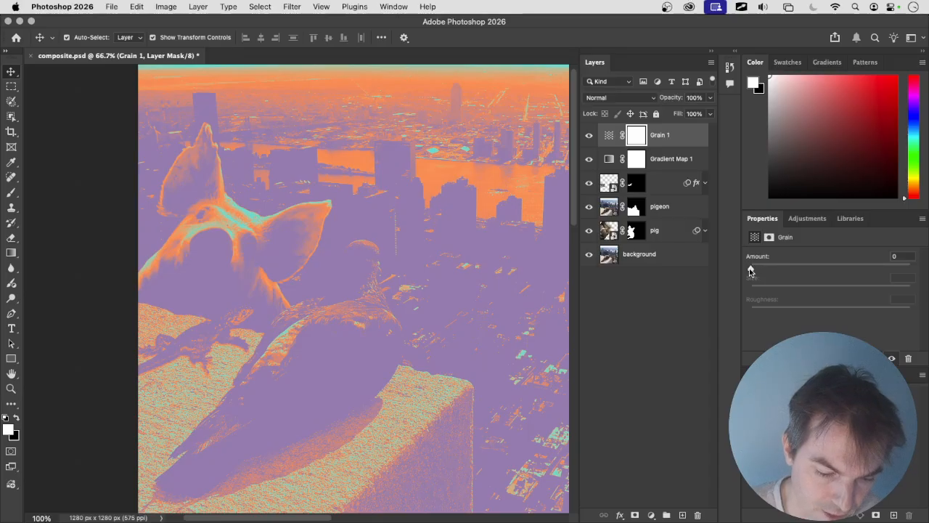
# Step: Set the grain amount to 33, the size to 51 and the roughness to 28
pyautogui.moveTo(751, 269); pyautogui.dragTo(842, 271)
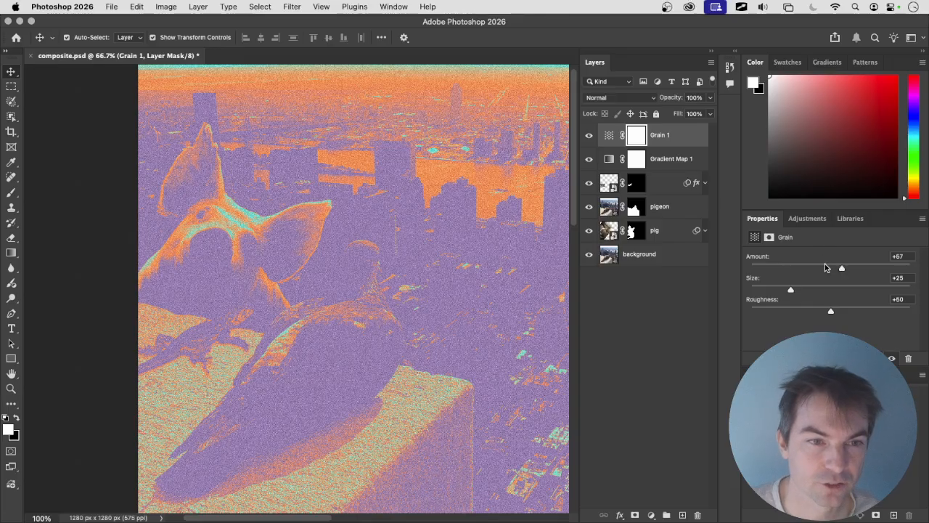
pyautogui.click(803, 270)
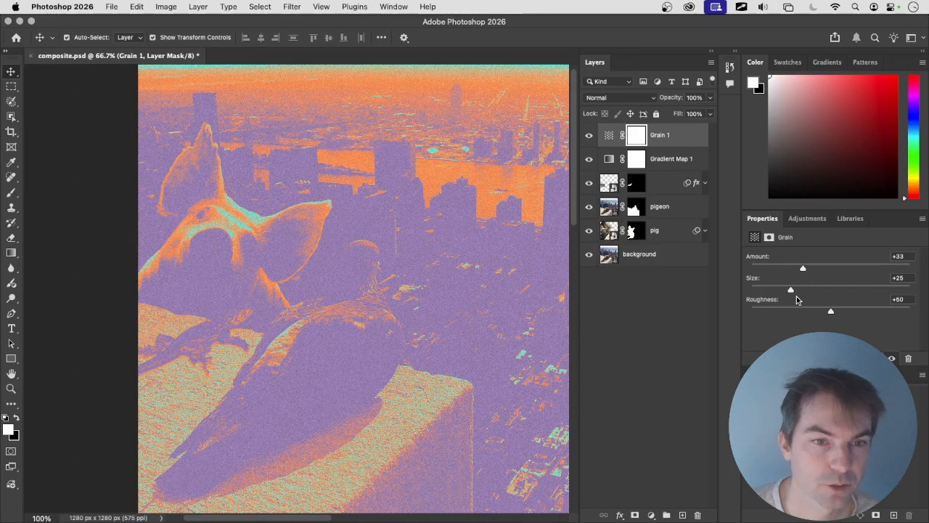
pyautogui.moveTo(793, 293); pyautogui.dragTo(797, 317)
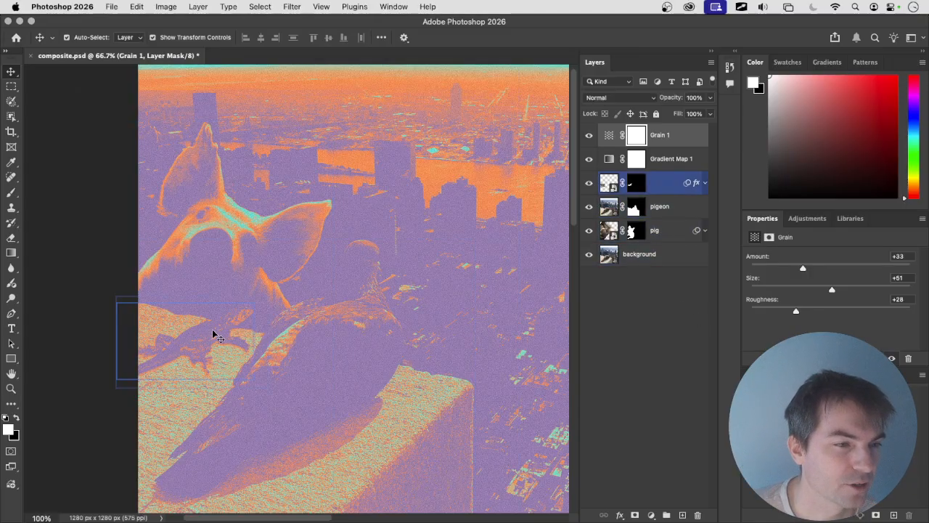
# Step: Move the lizard down and left on the ledge to about X -125 px, Y 736 px, and select the pig layer
pyautogui.moveTo(212, 336); pyautogui.dragTo(178, 364)
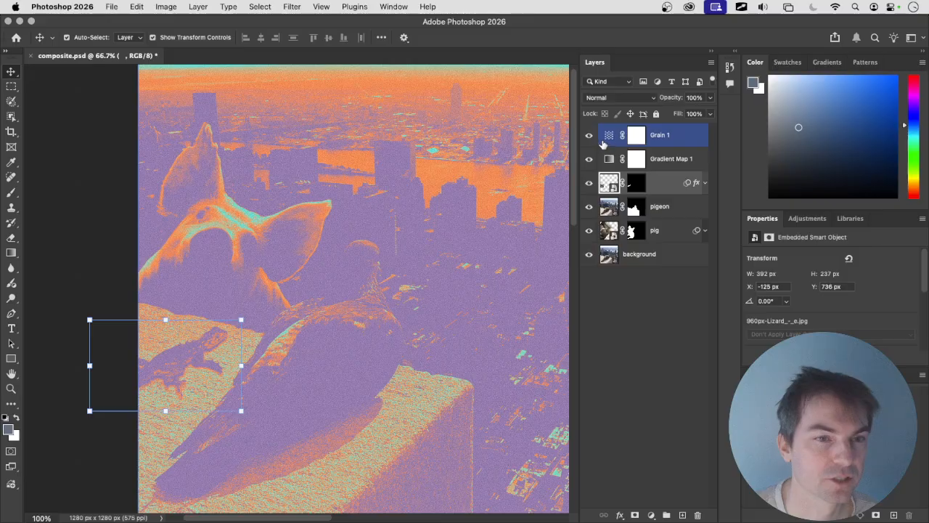
pyautogui.click(664, 213)
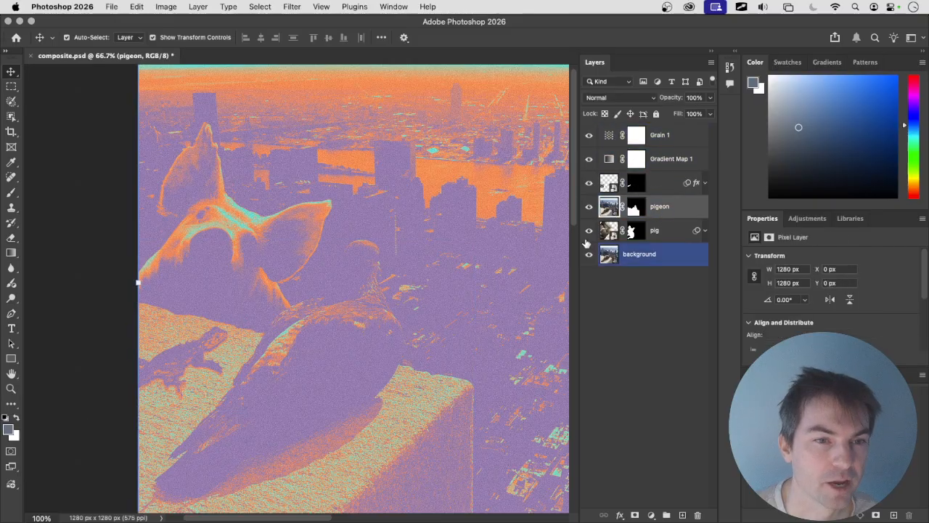
pyautogui.click(657, 232)
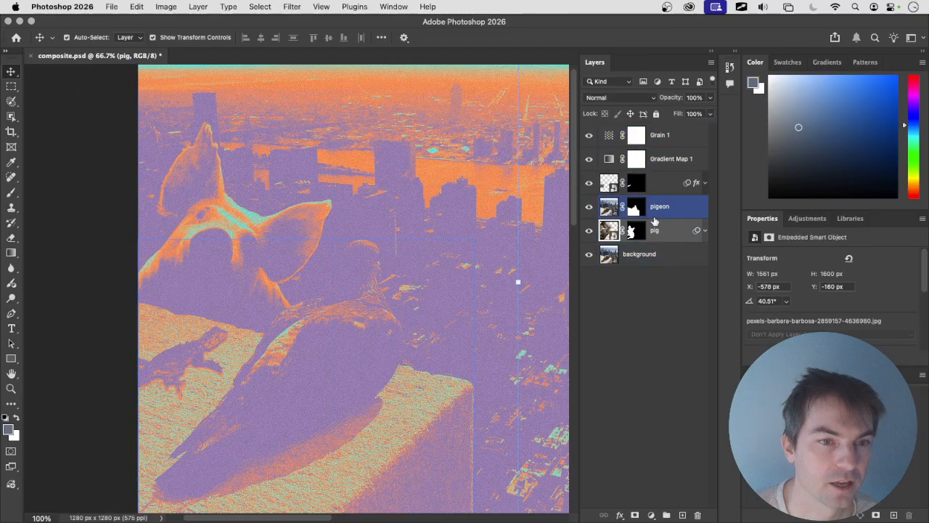
pyautogui.press('super+t')
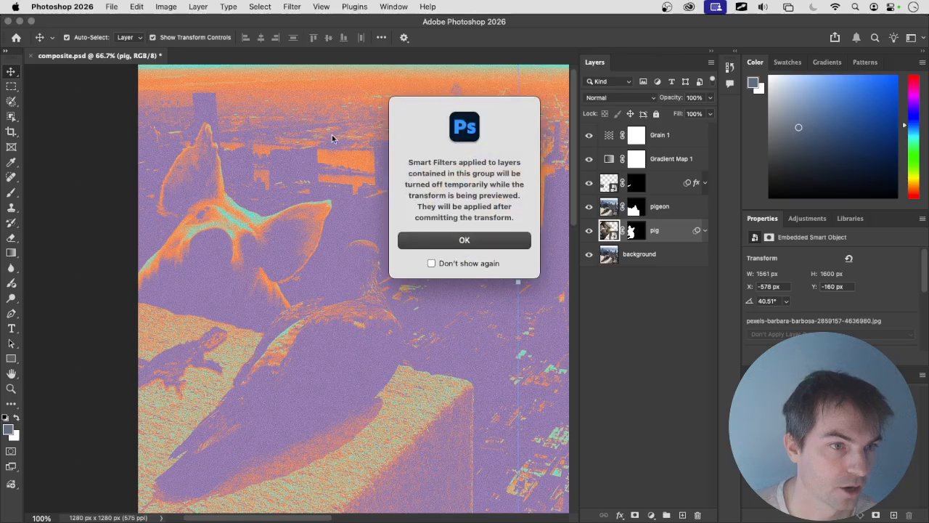
pyautogui.click(450, 242)
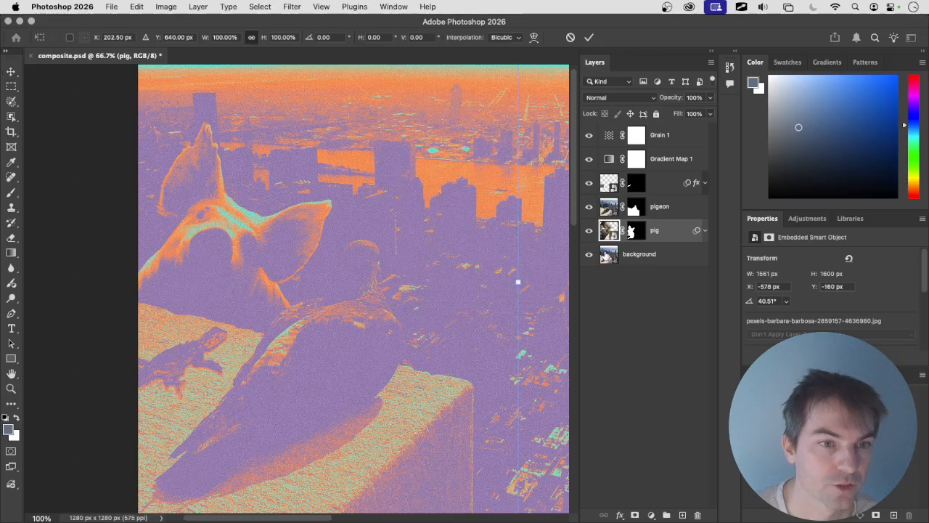
pyautogui.press('Return')
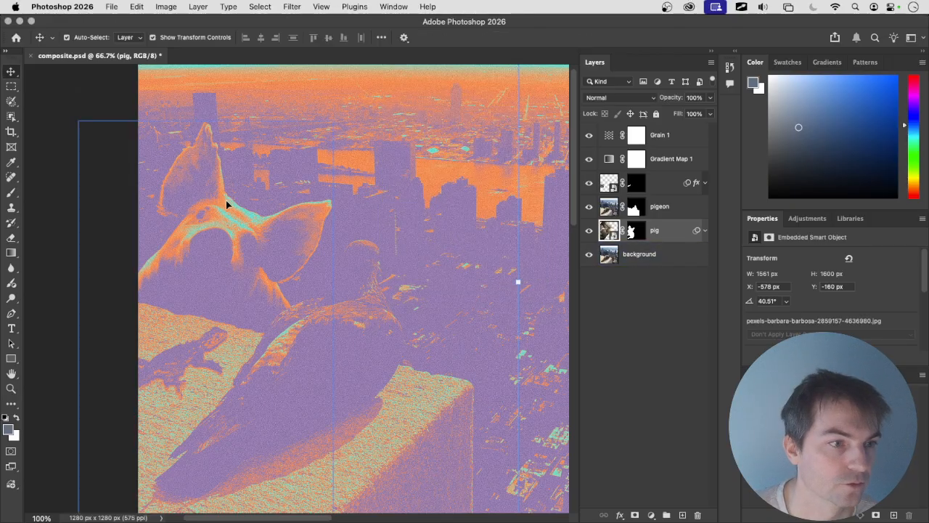
# Step: Rotate and reposition the pig to about 32.4°, X -539 px and Y -230 px, and save the document
pyautogui.press('super+t')
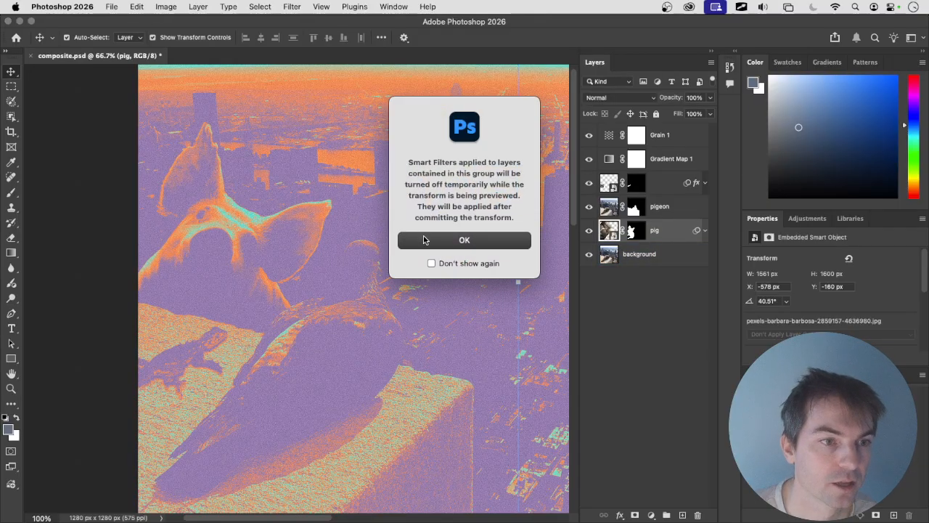
pyautogui.click(426, 241)
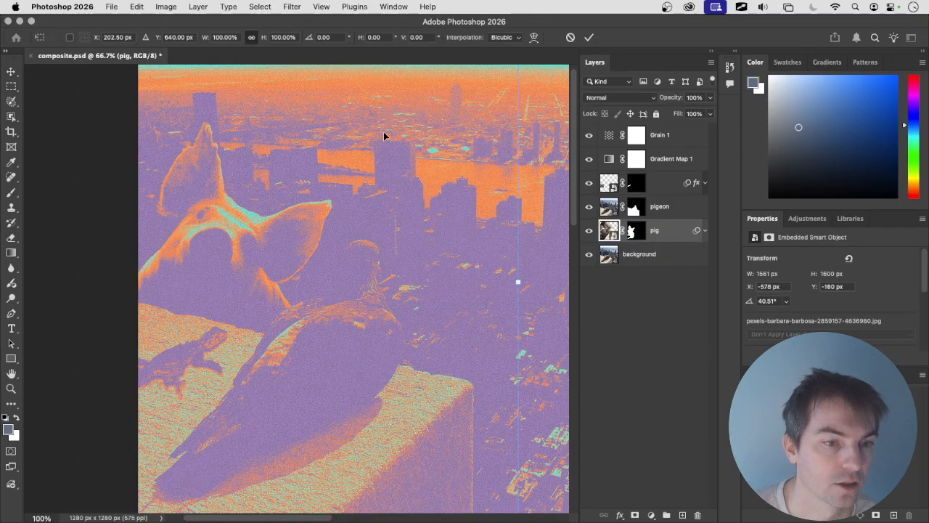
pyautogui.press('super+minus')
pyautogui.press('super+minus')
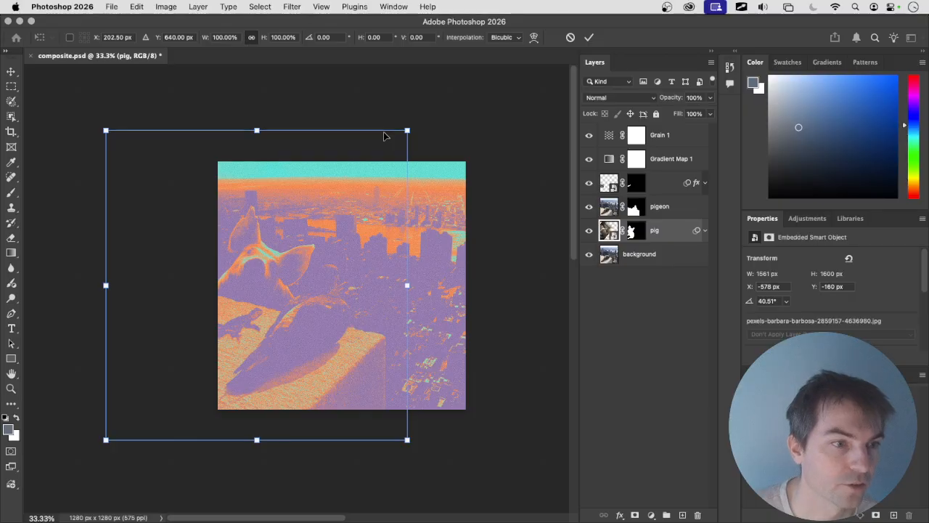
pyautogui.moveTo(408, 129); pyautogui.dragTo(398, 94)
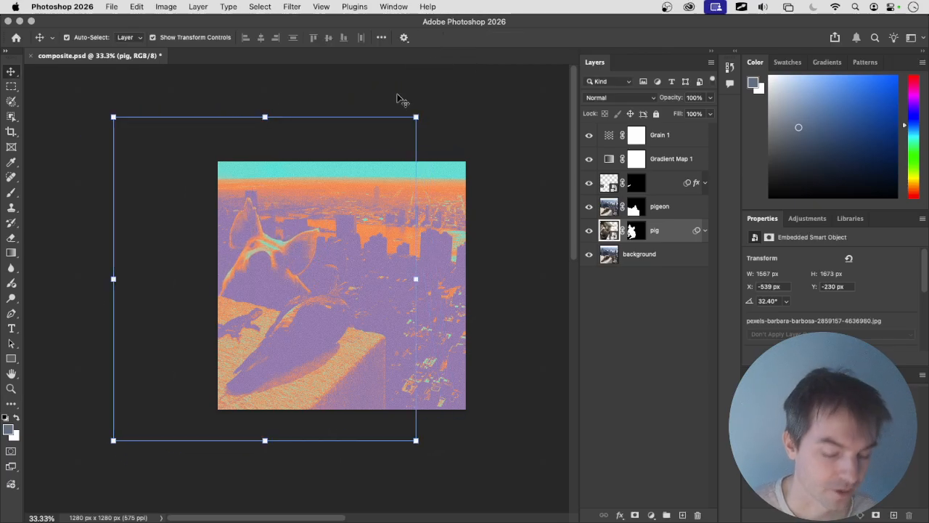
pyautogui.press('super+equal')
pyautogui.press('super+s')
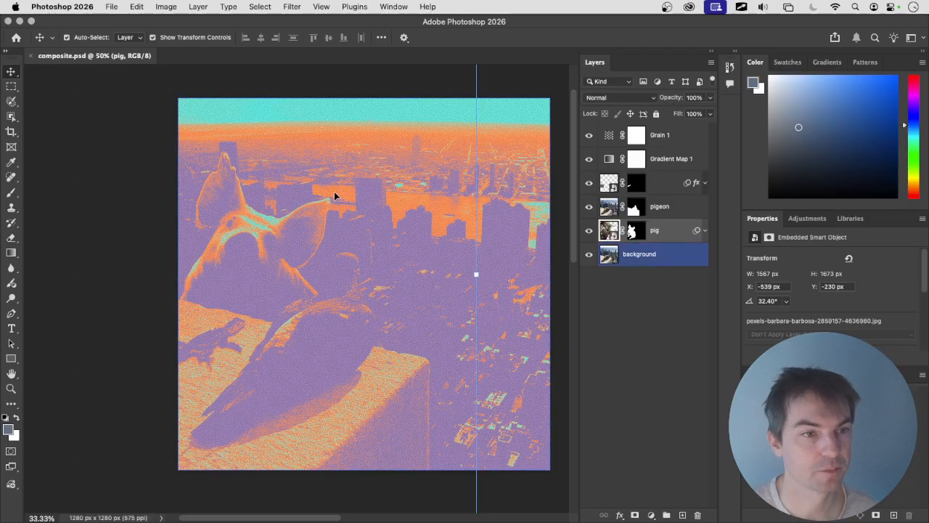
# Step: Open the Export As settings for the finished composite
pyautogui.moveTo(332, 193); pyautogui.dragTo(250, 195)
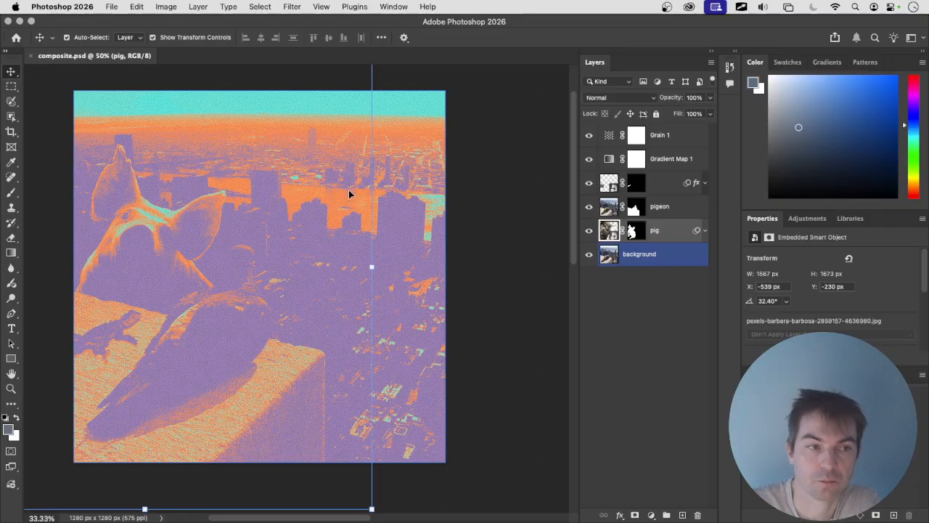
pyautogui.click(151, 96)
pyautogui.click(111, 7)
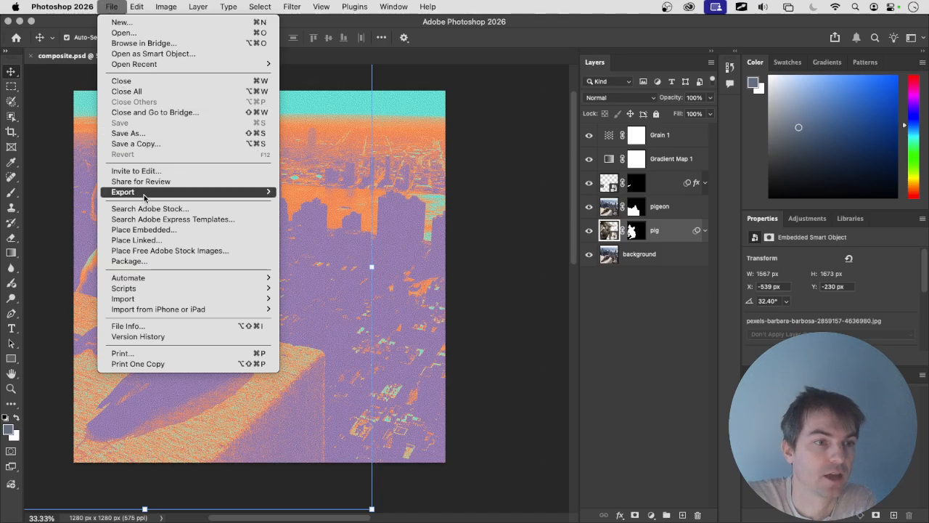
pyautogui.moveTo(200, 191)
pyautogui.click(319, 202)
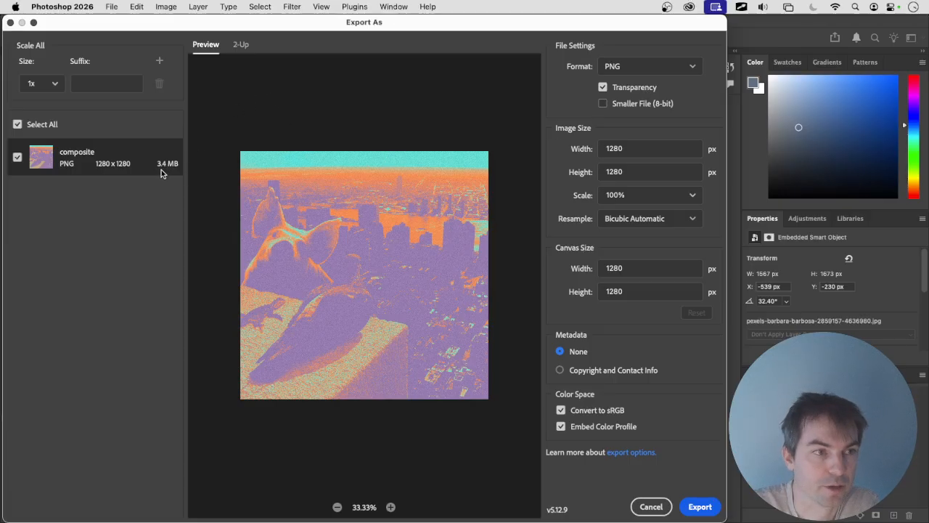
# Step: Show a two-up export comparison and set the second version to JPG format with quality 5
pyautogui.click(242, 44)
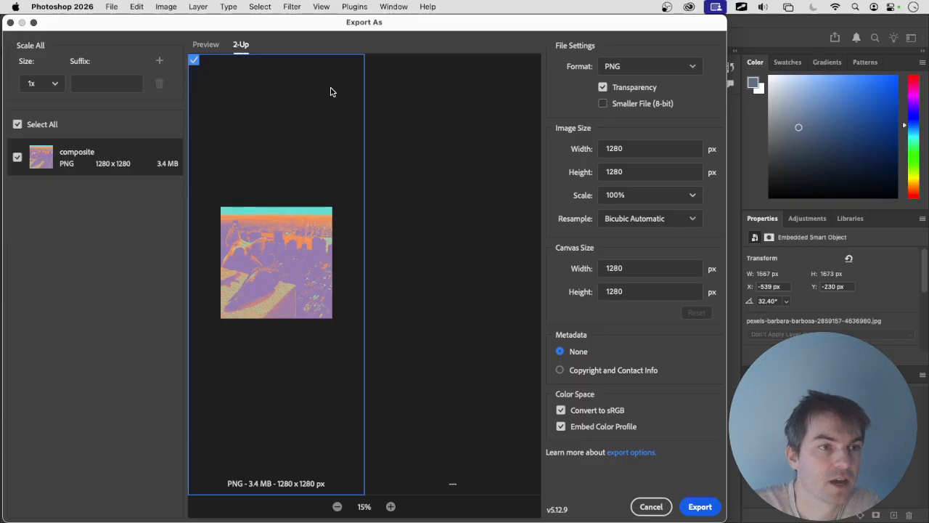
pyautogui.click(638, 65)
pyautogui.click(631, 104)
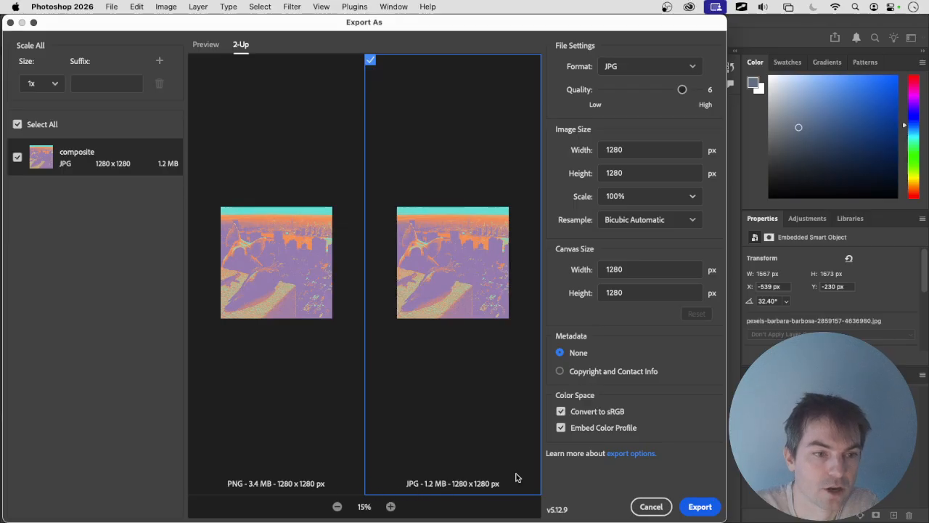
pyautogui.moveTo(686, 97); pyautogui.dragTo(666, 90)
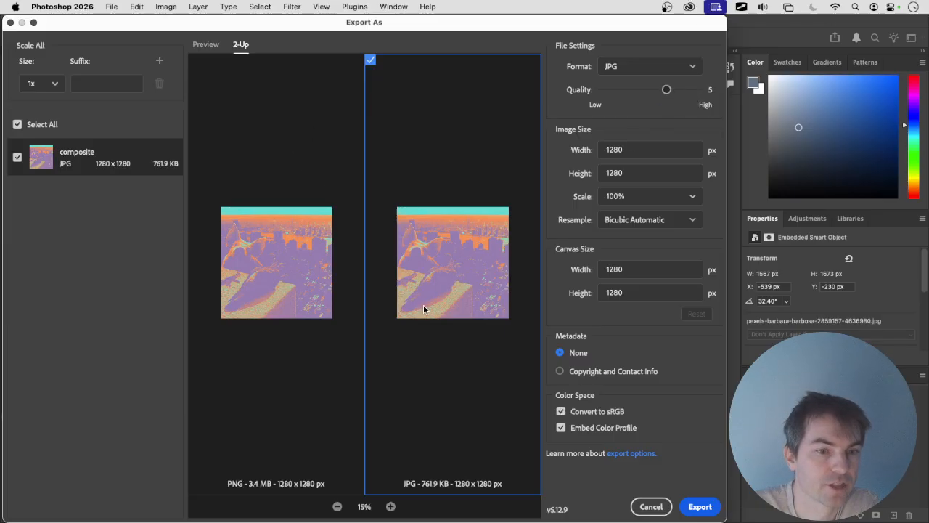
# Step: Compare the PNG with the JPG at quality 4 and 1 at 300% magnification, and return the quality to 5
pyautogui.click(391, 507)
pyautogui.click(390, 506)
pyautogui.click(391, 506)
pyautogui.click(390, 506)
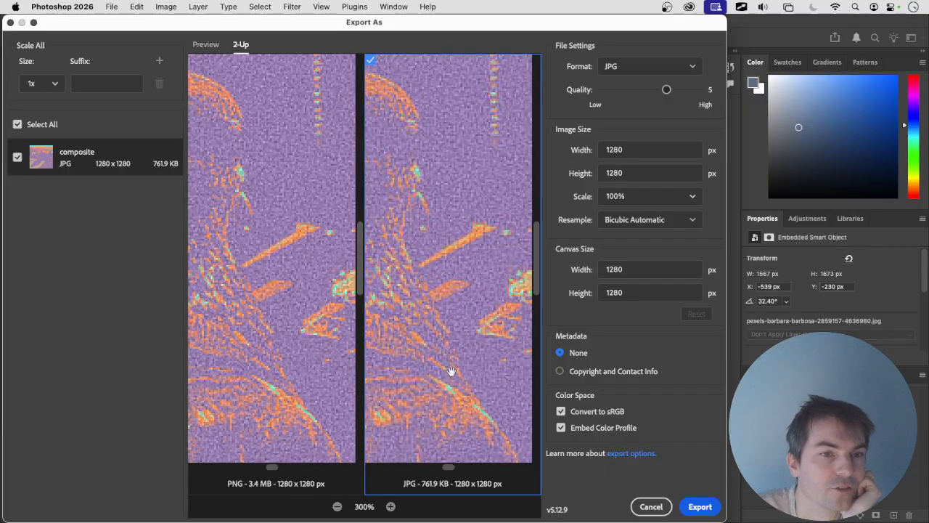
pyautogui.moveTo(488, 225); pyautogui.dragTo(494, 214)
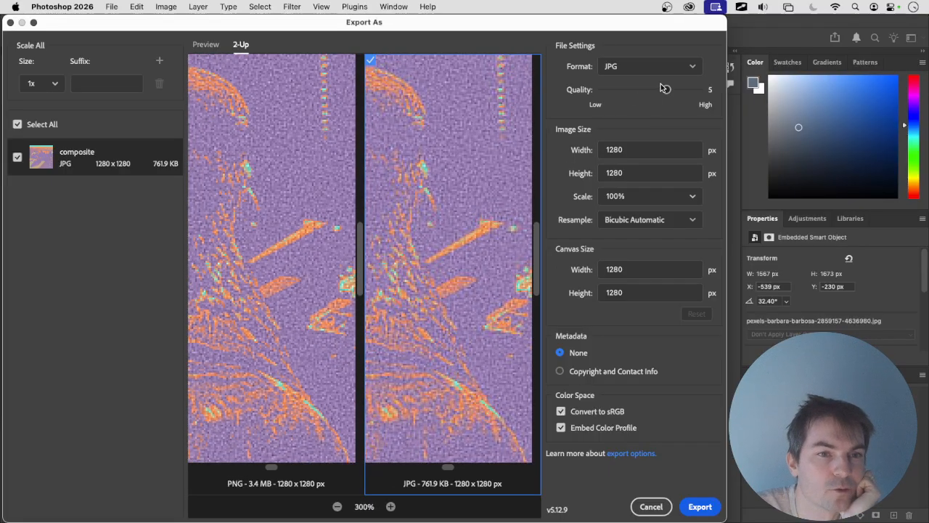
pyautogui.moveTo(665, 88); pyautogui.dragTo(647, 96)
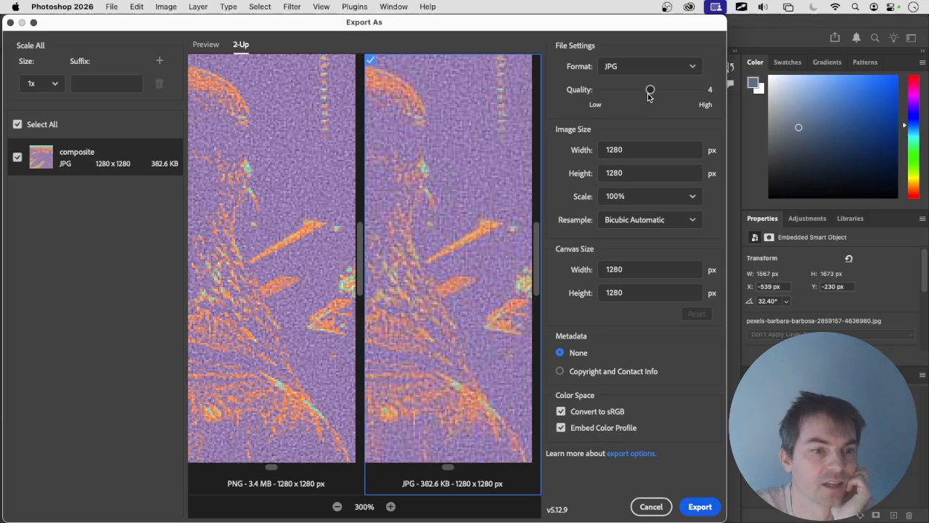
pyautogui.moveTo(650, 94); pyautogui.dragTo(561, 98)
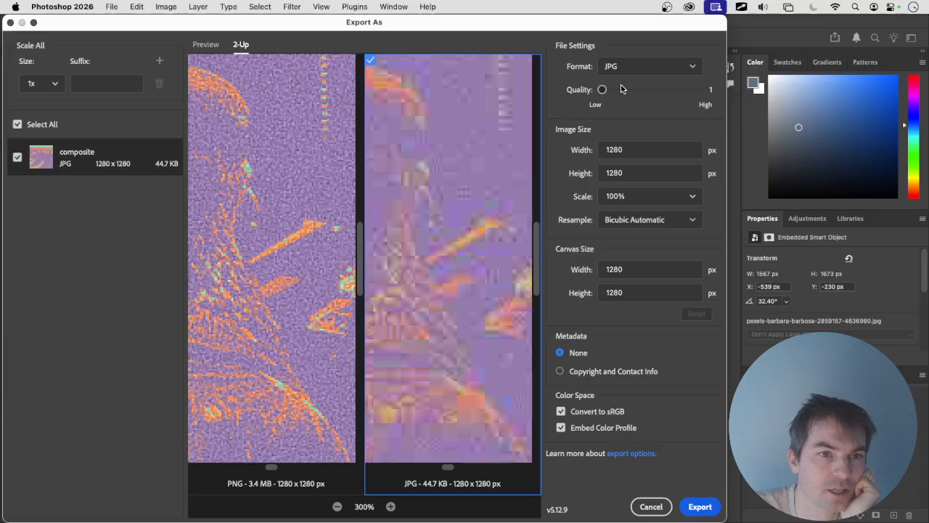
pyautogui.moveTo(604, 89); pyautogui.dragTo(666, 91)
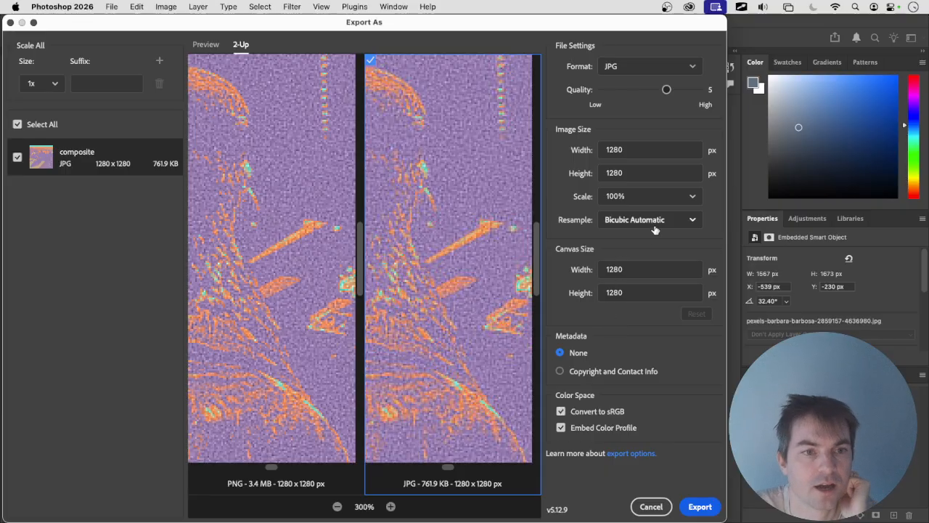
# Step: Scale the JPG export to 75% and export it as composite_1.jpg into the Image folder
pyautogui.click(694, 198)
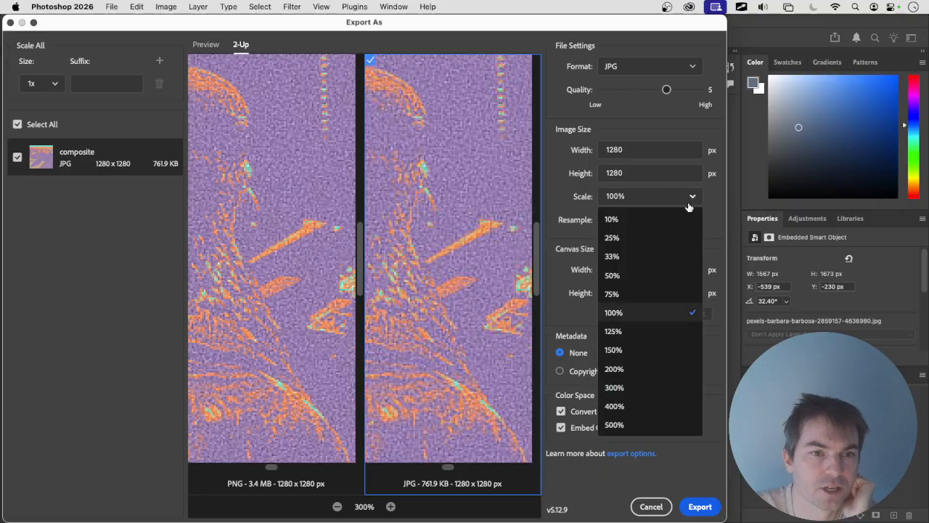
pyautogui.click(632, 296)
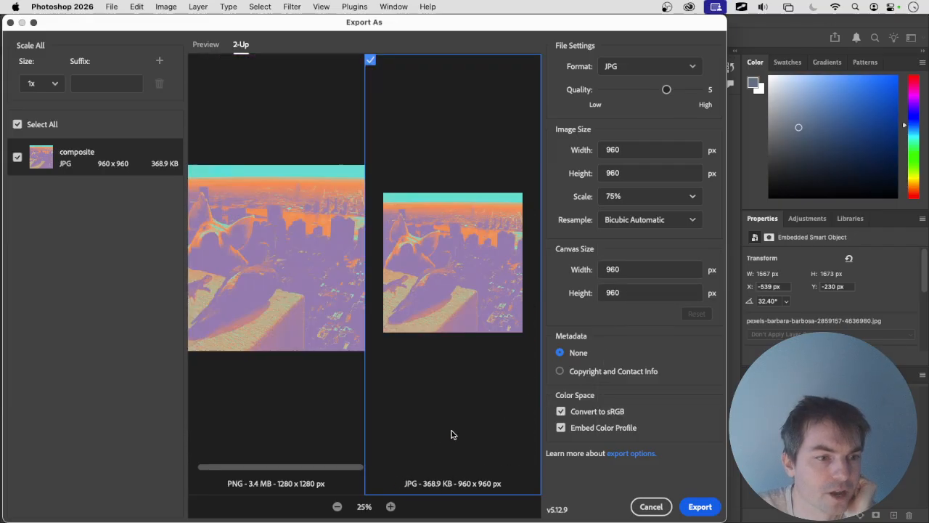
pyautogui.click(700, 506)
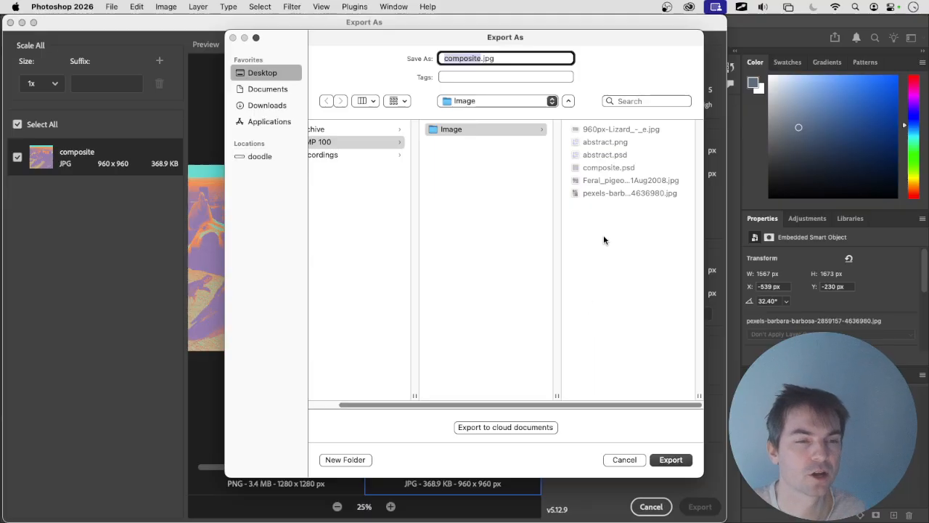
pyautogui.press('Right')
pyautogui.write('_1')
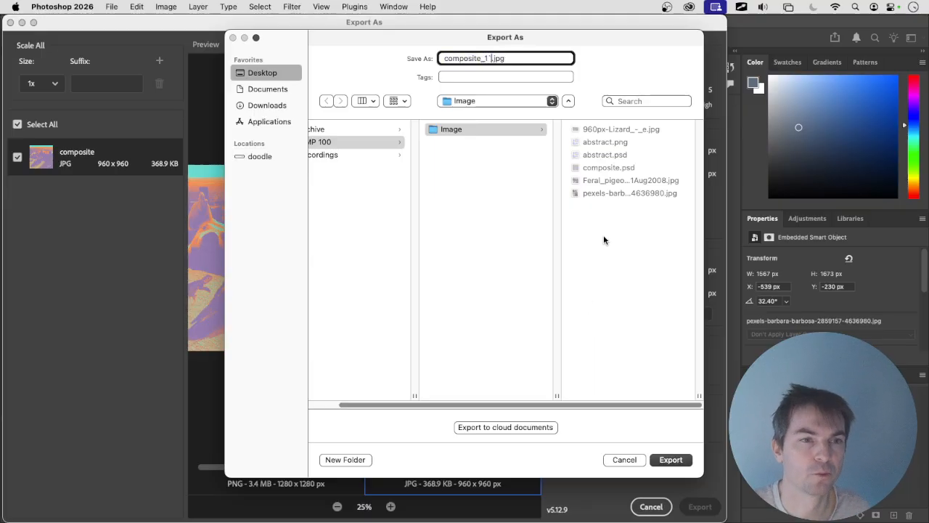
pyautogui.press('Left')
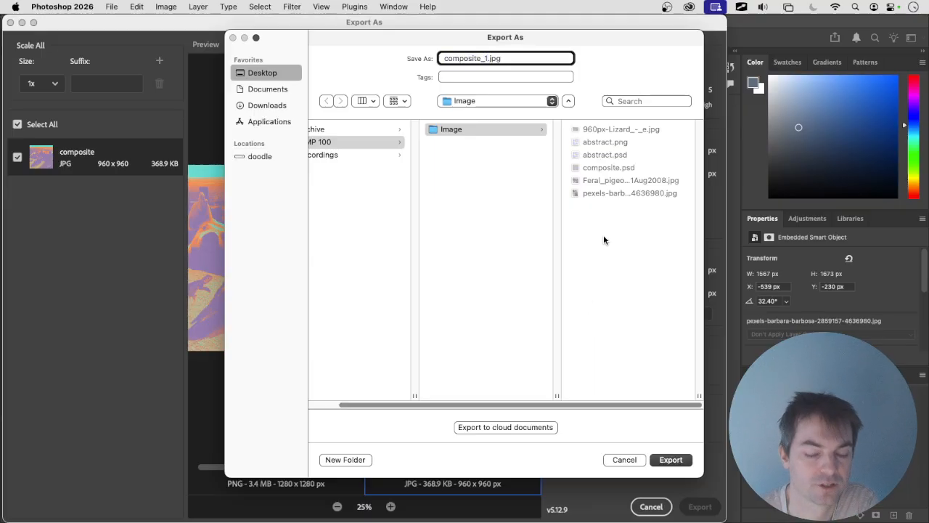
pyautogui.press('Return')
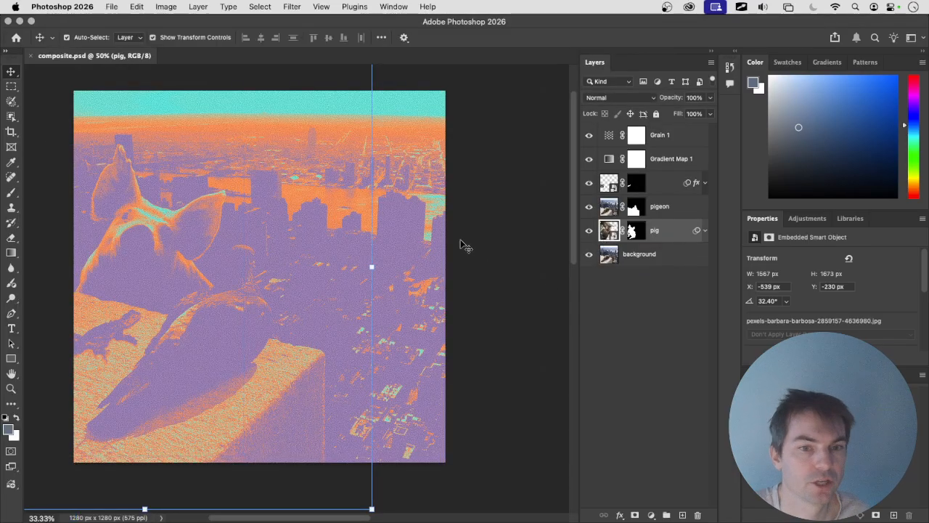
# Step: Switch to Chrome and start a new post on the MMP 100 Spring 2026 OpenLab site
pyautogui.press('super+Tab')
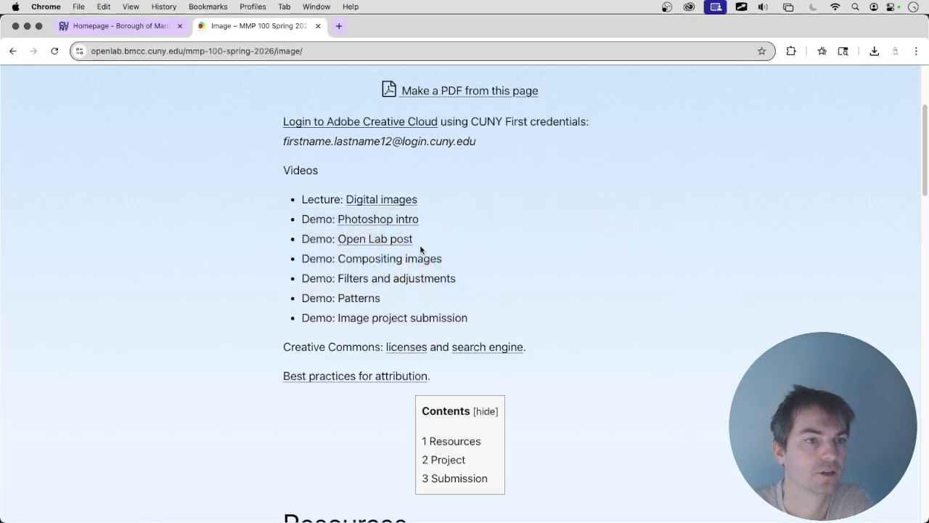
pyautogui.scroll(5, 420, 249)
pyautogui.moveTo(401, 82)
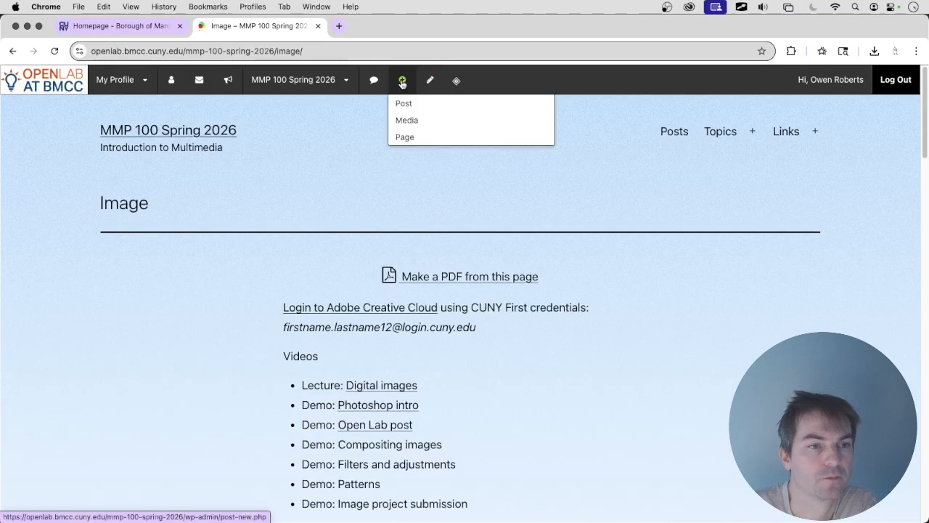
pyautogui.click(405, 102)
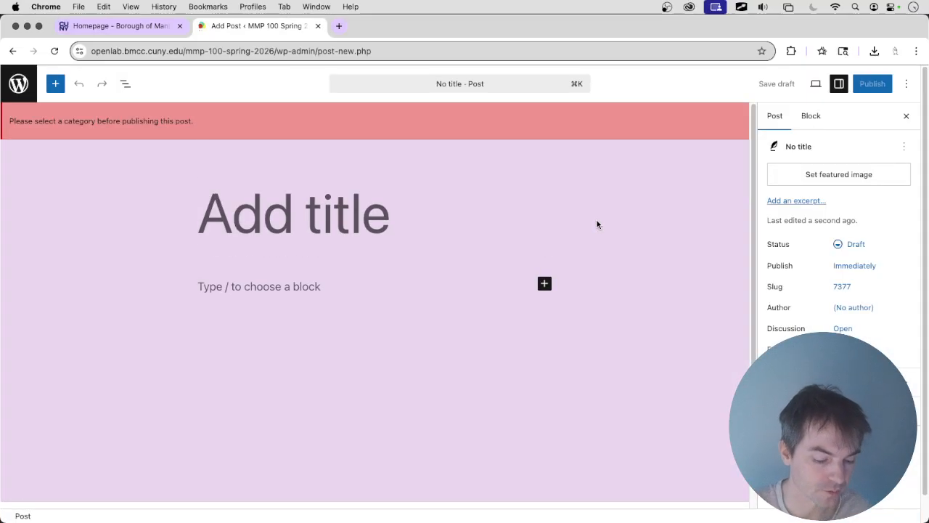
# Step: Title the post "Photoshop composite image" and expand its category list
pyautogui.write('Photoshop co')
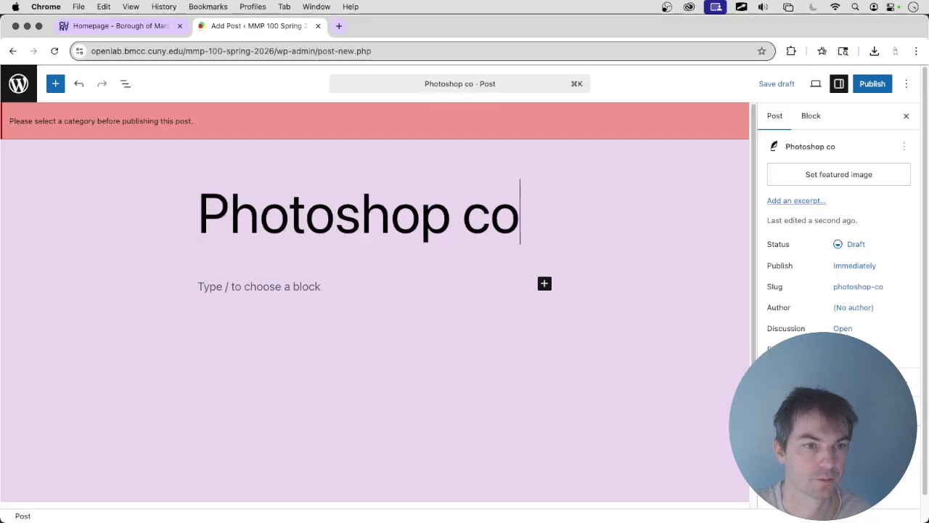
pyautogui.write('mpo')
pyautogui.press('BackSpace')
pyautogui.press('BackSpace')
pyautogui.write('mposi')
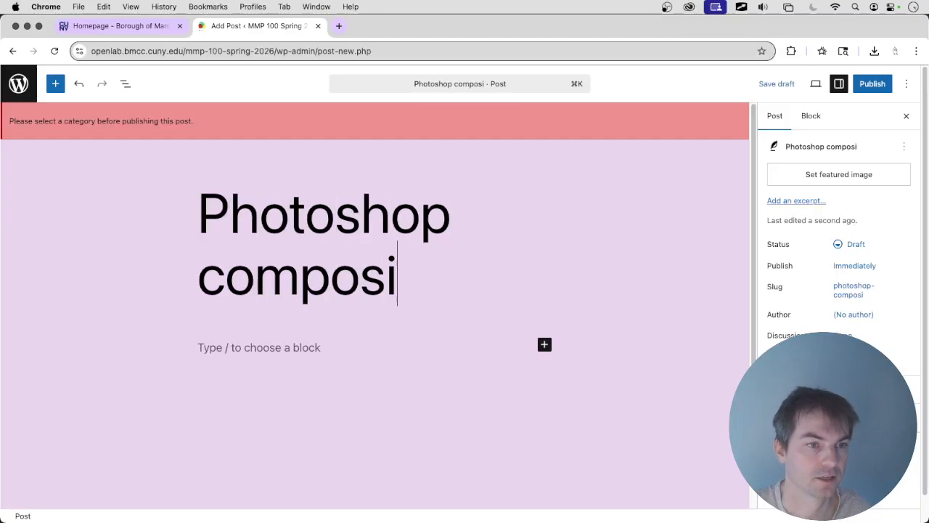
pyautogui.write('te image')
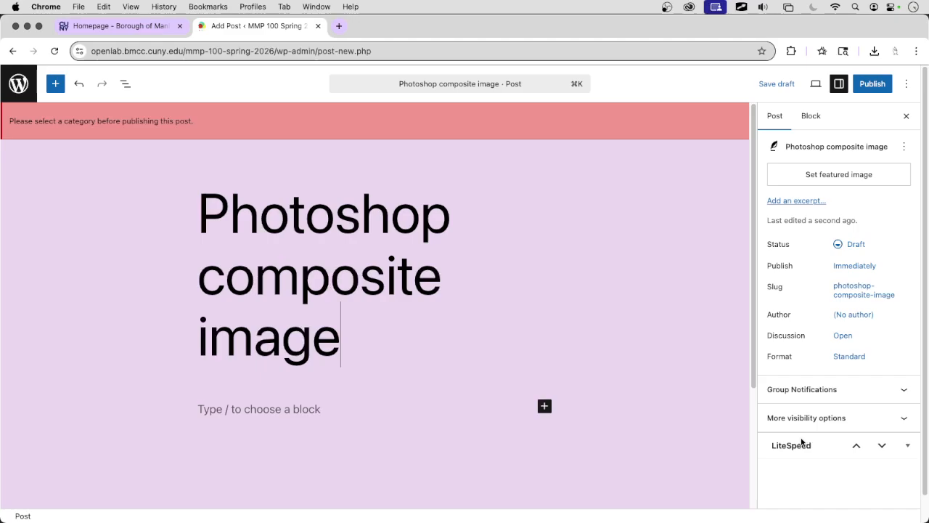
pyautogui.click(830, 451)
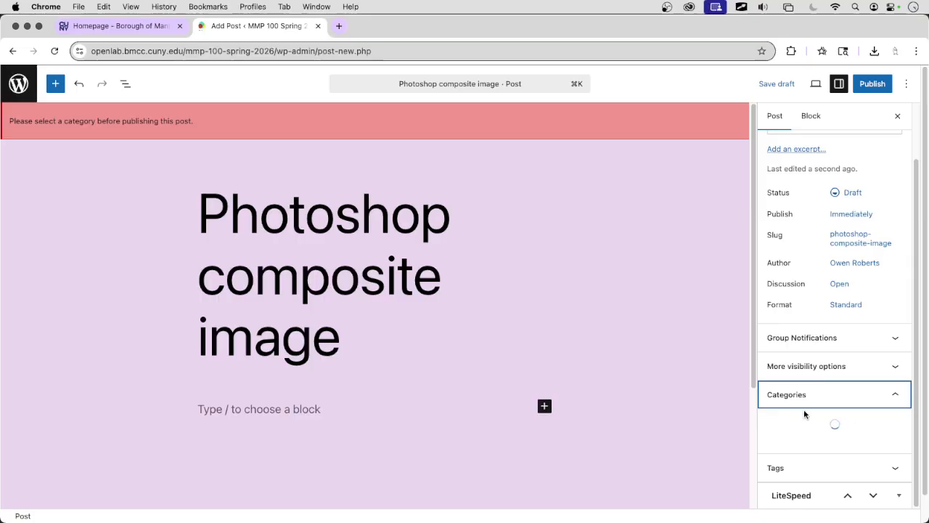
# Step: Insert composite_1.jpg from the Image folder in Finder into the post body under the title
pyautogui.press('super+Tab')
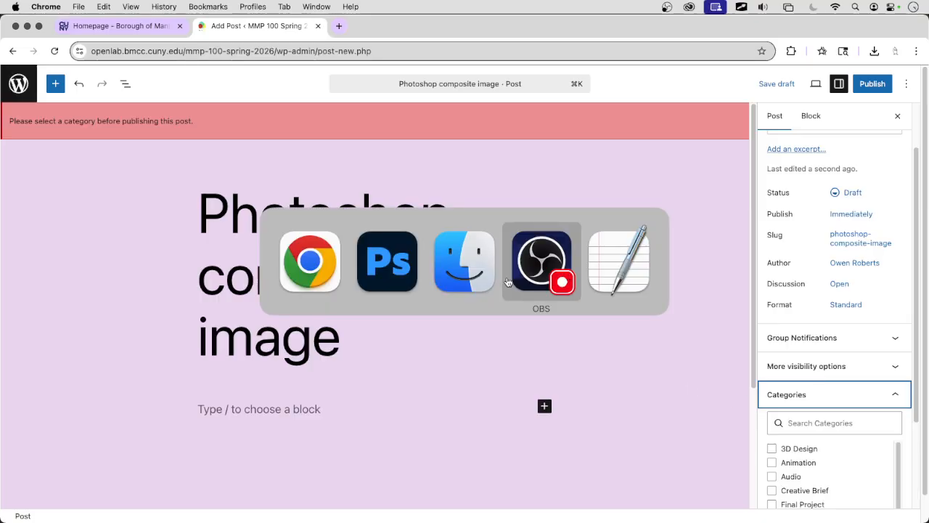
pyautogui.click(477, 282)
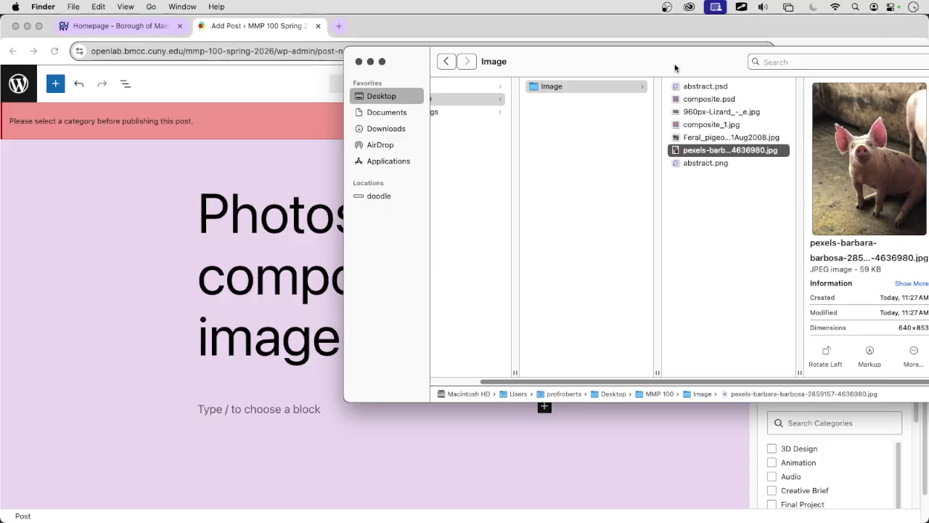
pyautogui.moveTo(674, 64); pyautogui.dragTo(588, 66)
pyautogui.press('super+Tab')
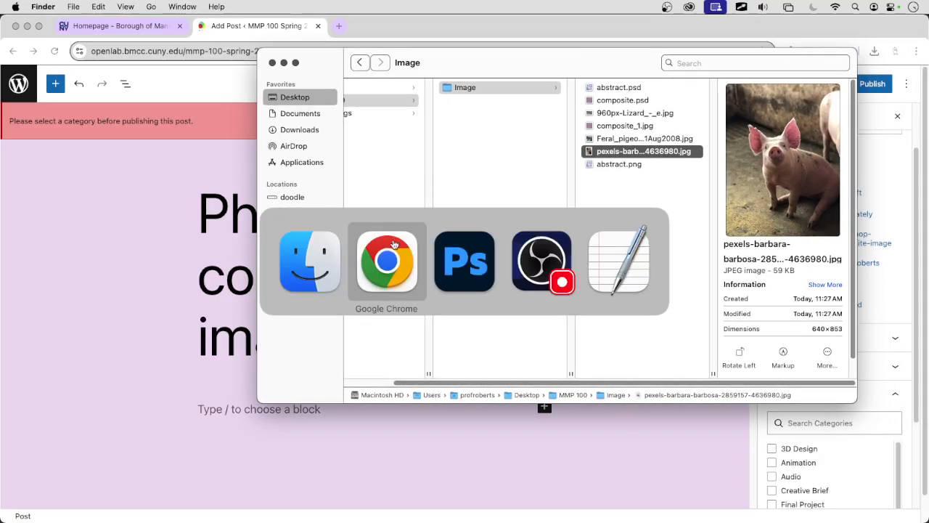
pyautogui.click(602, 218)
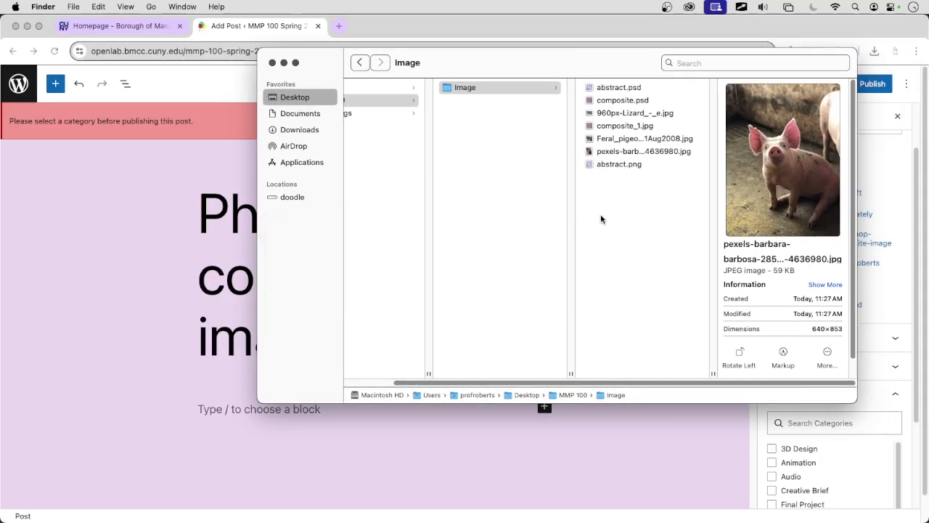
pyautogui.click(624, 126)
pyautogui.moveTo(600, 70); pyautogui.dragTo(636, 22)
pyautogui.moveTo(636, 99); pyautogui.dragTo(258, 409)
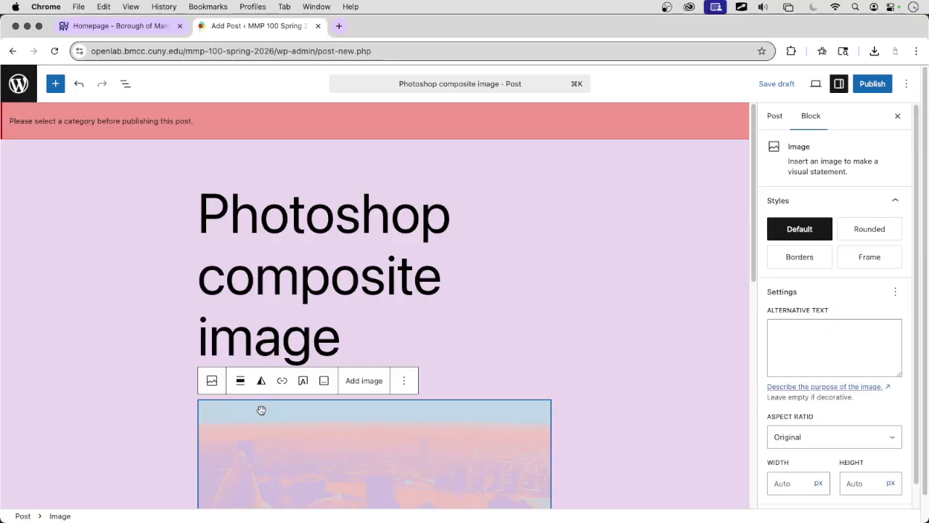
pyautogui.click(597, 330)
pyautogui.scroll(-5, 597, 330)
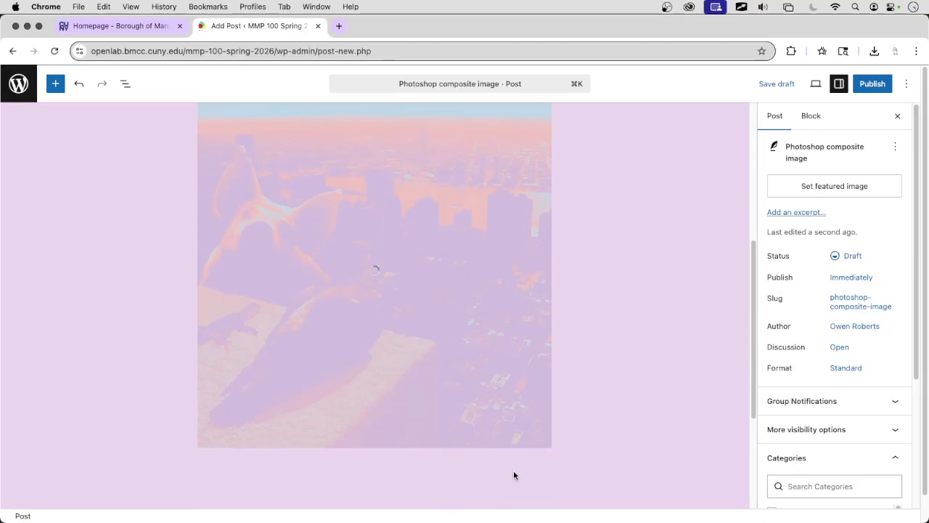
# Step: Write below the image: "My composite image include a pigeon, lizard and pig hanging out on the edge of a building in New York."
pyautogui.click(475, 430)
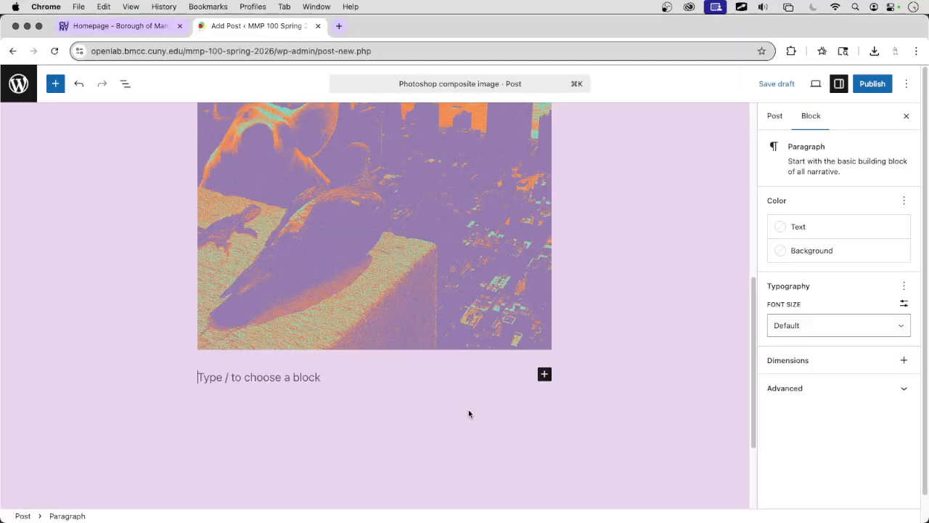
pyautogui.write('My ')
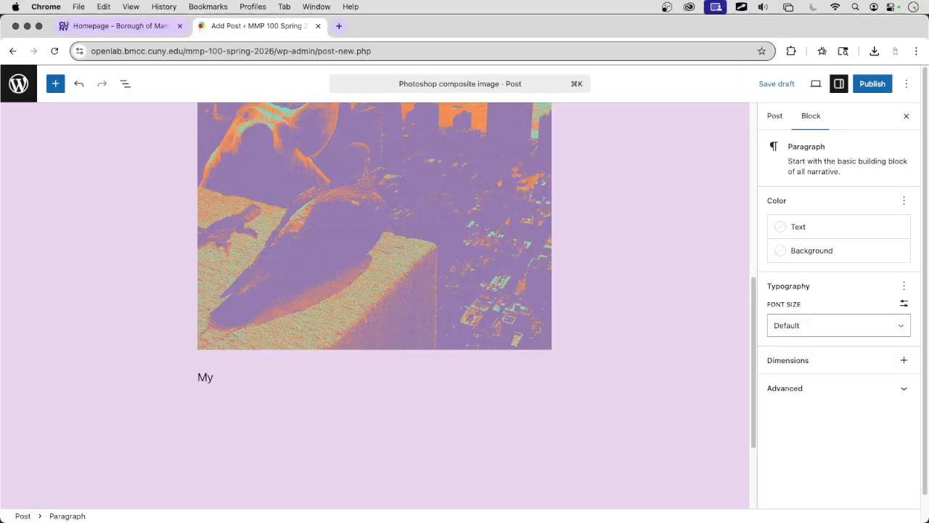
pyautogui.write('coposit')
pyautogui.press('BackSpace')
pyautogui.press('BackSpace')
pyautogui.press('BackSpace')
pyautogui.press('BackSpace')
pyautogui.press('BackSpace')
pyautogui.write('mp')
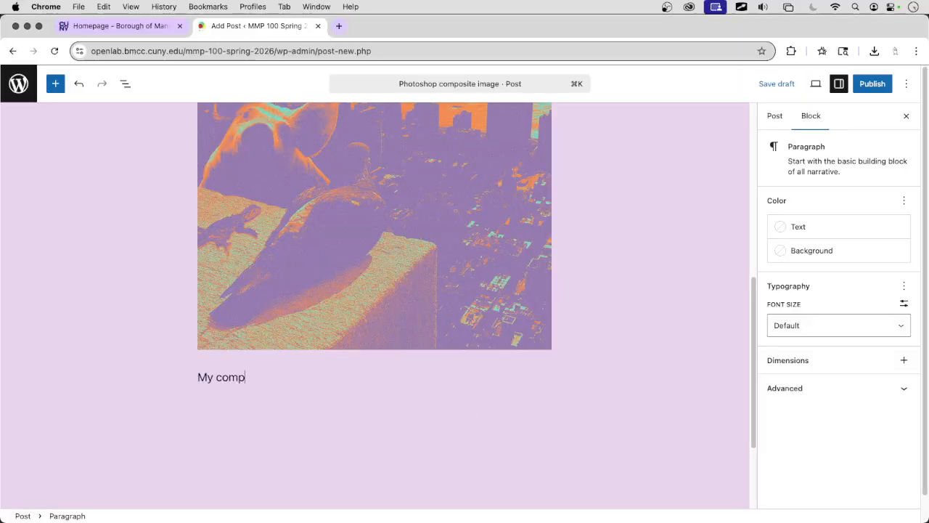
pyautogui.write('osite image include ')
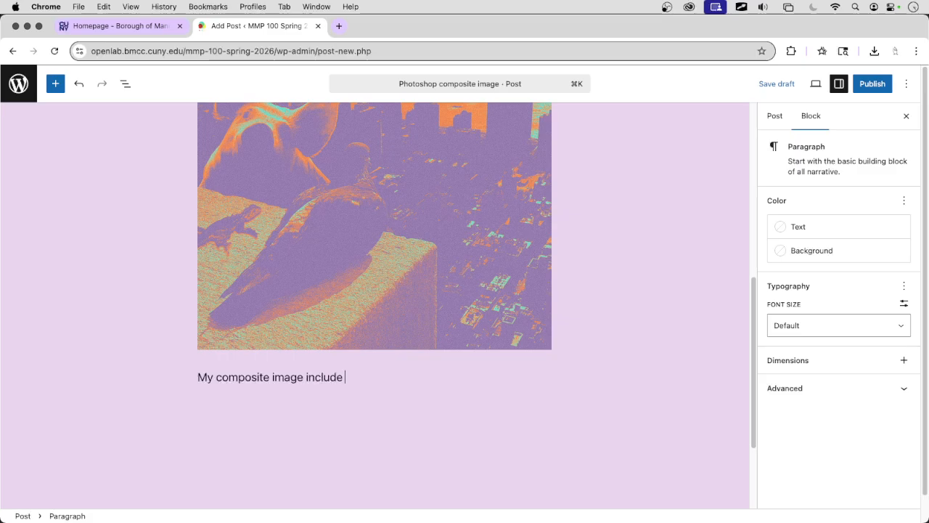
pyautogui.write('a pige')
pyautogui.press('BackSpace')
pyautogui.write('geon,')
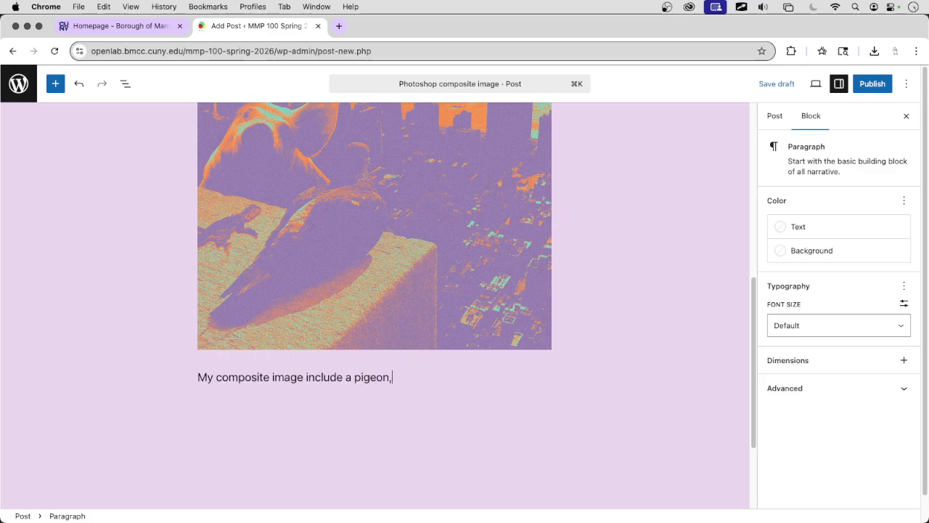
pyautogui.write(' lizard and pig h')
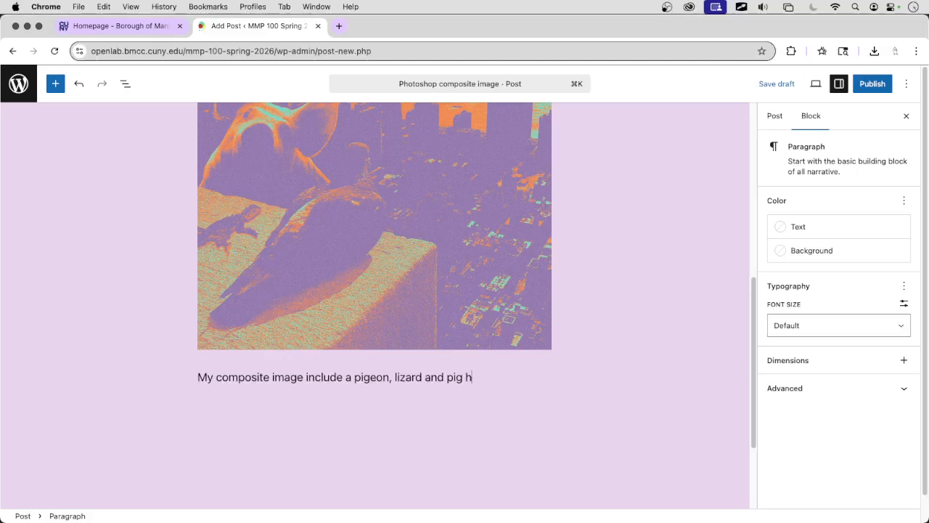
pyautogui.write('anging out ')
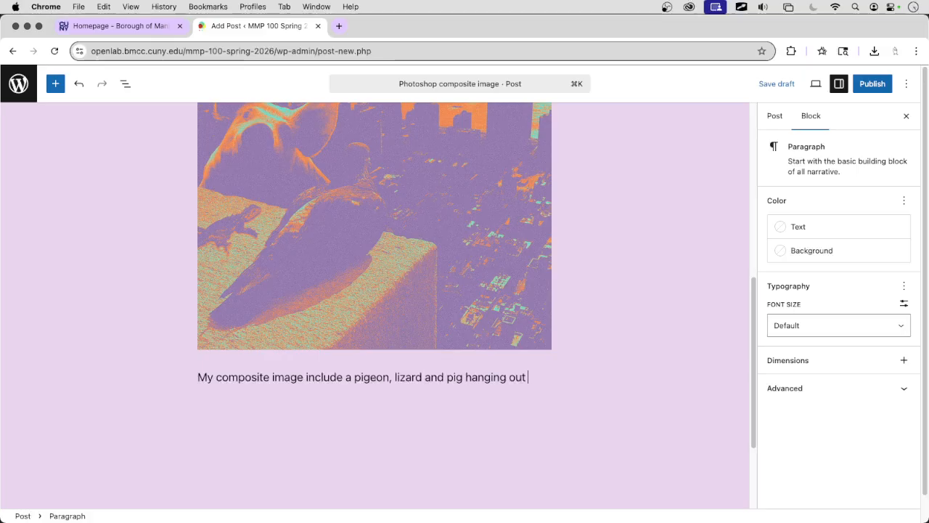
pyautogui.write('on the edge of a bd')
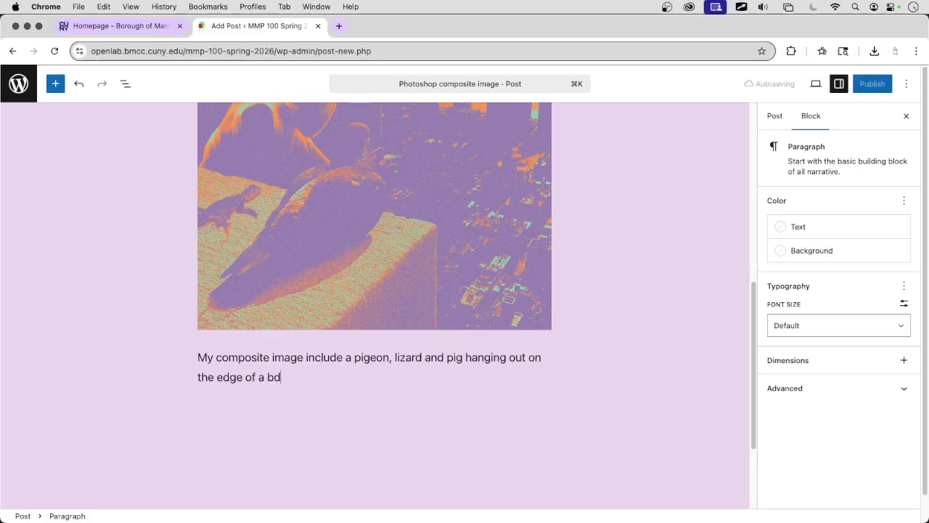
pyautogui.write('ui')
pyautogui.press('BackSpace')
pyautogui.press('BackSpace')
pyautogui.press('BackSpace')
pyautogui.press('BackSpace')
pyautogui.write('uild')
pyautogui.press('BackSpace')
pyautogui.press('BackSpace')
pyautogui.press('BackSpace')
pyautogui.write('ilding in New Yor')
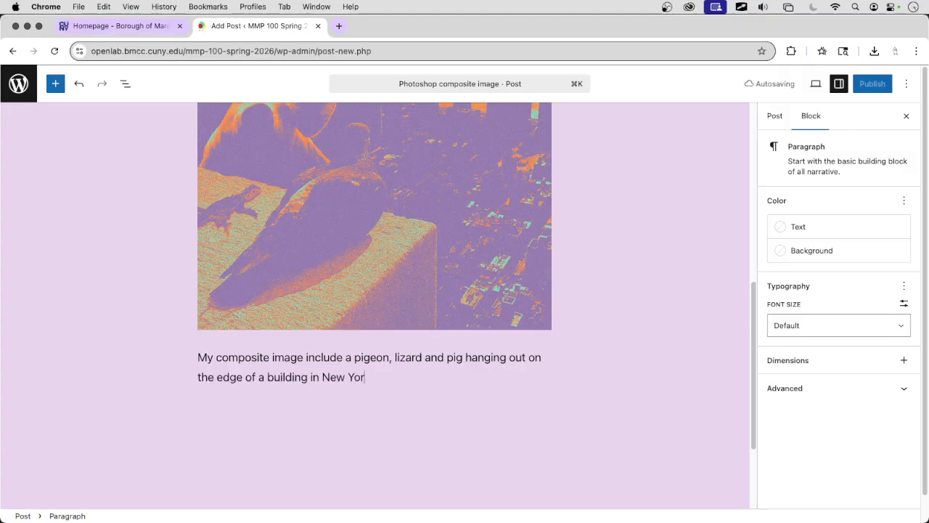
pyautogui.write('k.')
# Step: Review the post's content and assign the post to the Weekly Blog Post category
pyautogui.scroll(5, 544, 423)
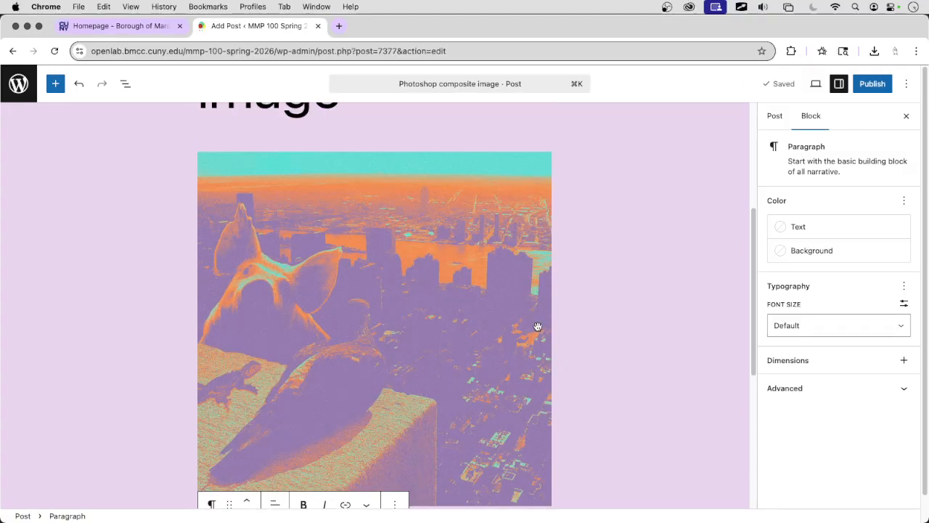
pyautogui.scroll(-2, 529, 302)
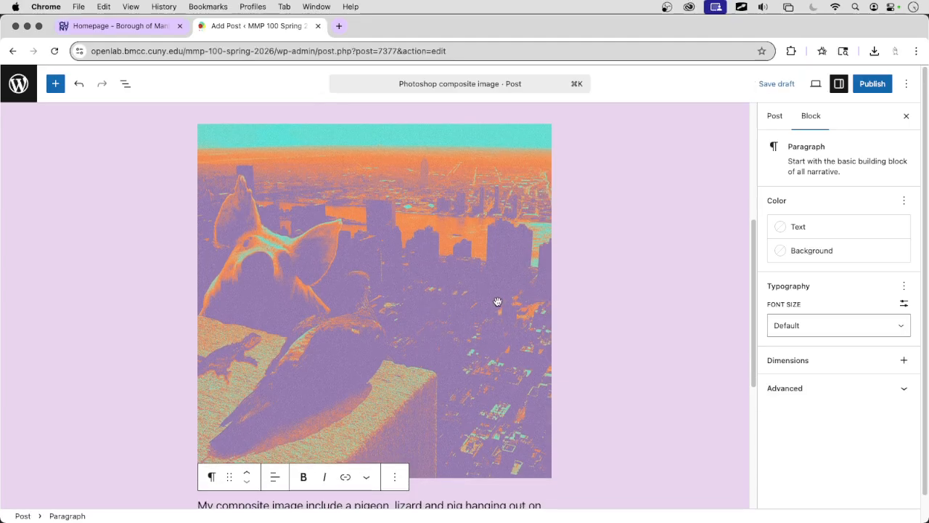
pyautogui.click(629, 291)
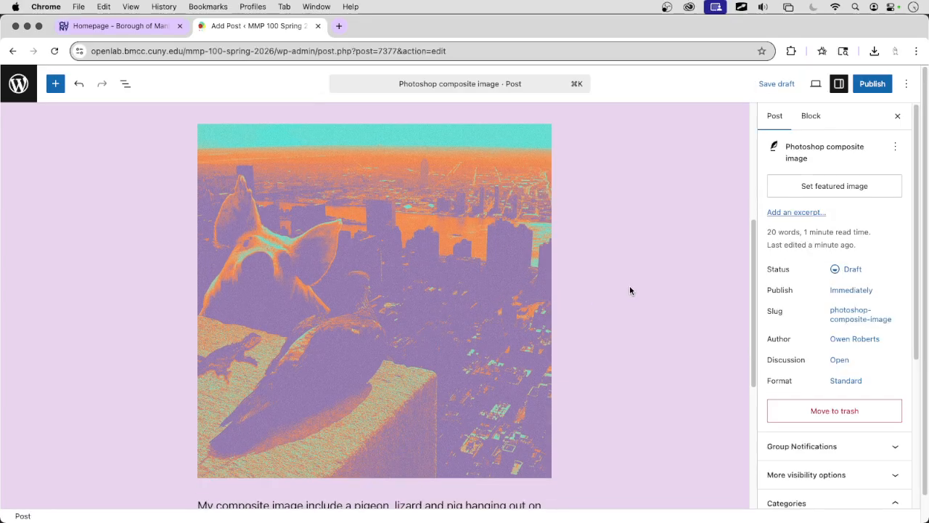
pyautogui.scroll(4, 630, 291)
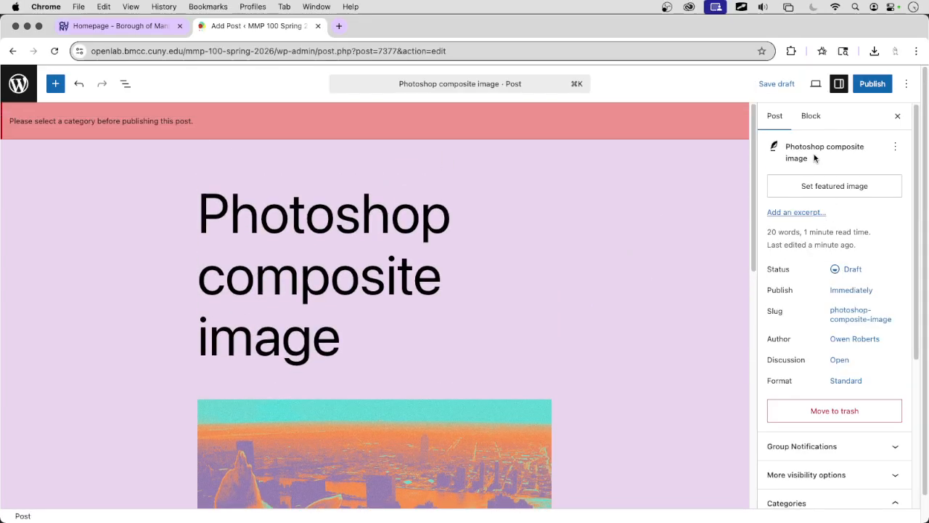
pyautogui.scroll(-5, 817, 225)
pyautogui.scroll(-1, 817, 350)
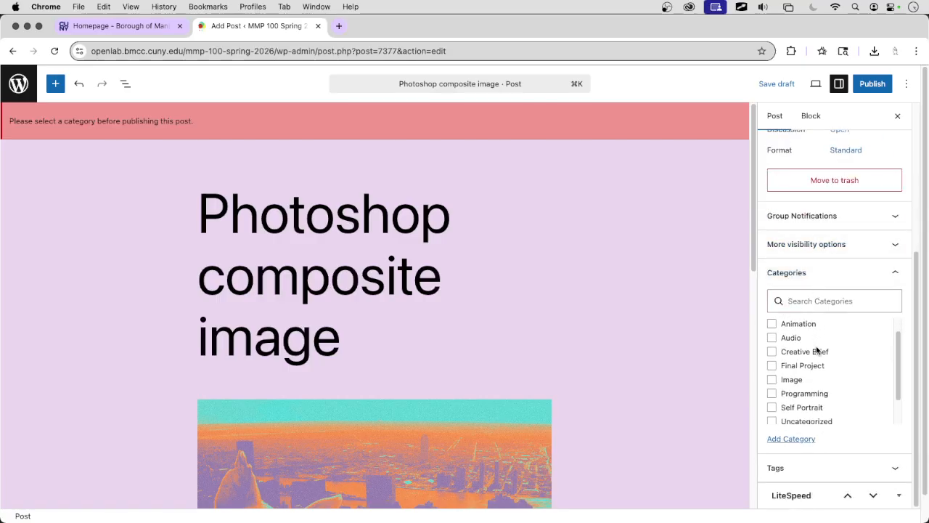
pyautogui.scroll(-2, 816, 351)
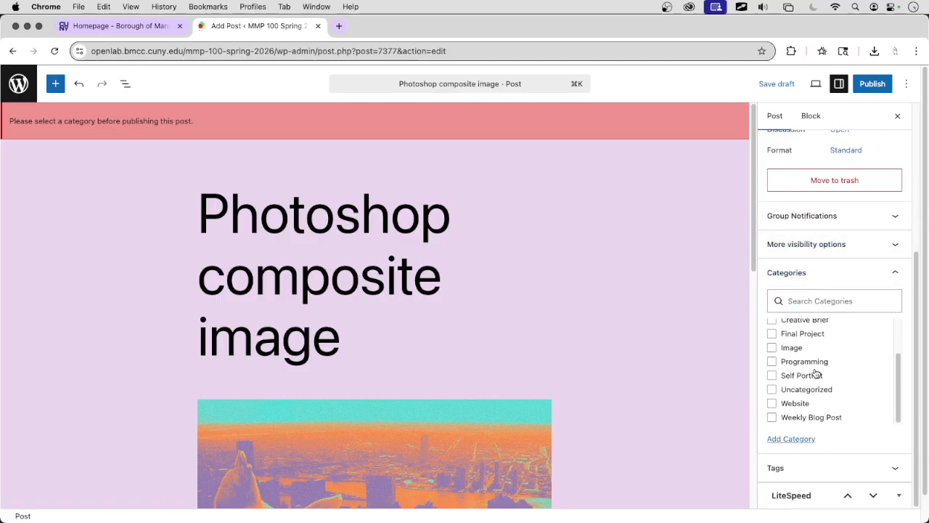
pyautogui.click(806, 417)
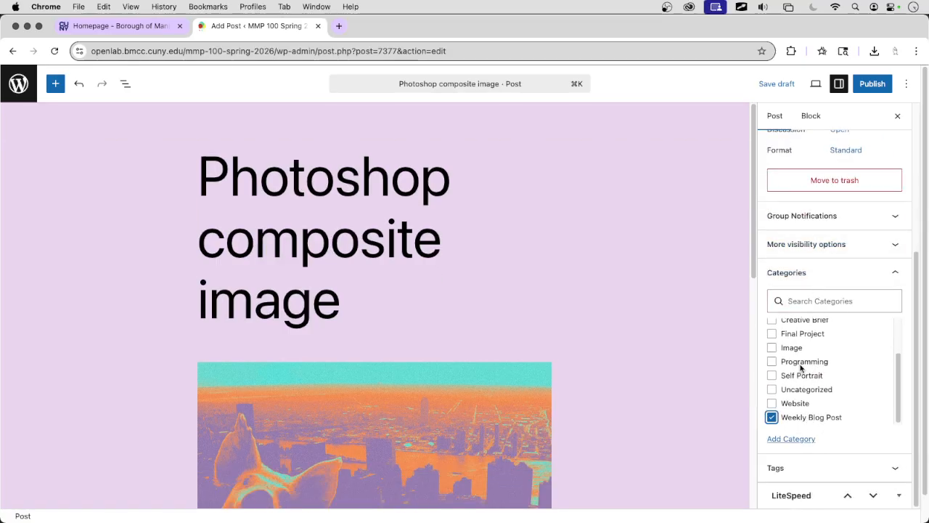
# Step: Publish the "Photoshop composite image" post on the OpenLab site
pyautogui.click(874, 85)
pyautogui.click(873, 127)
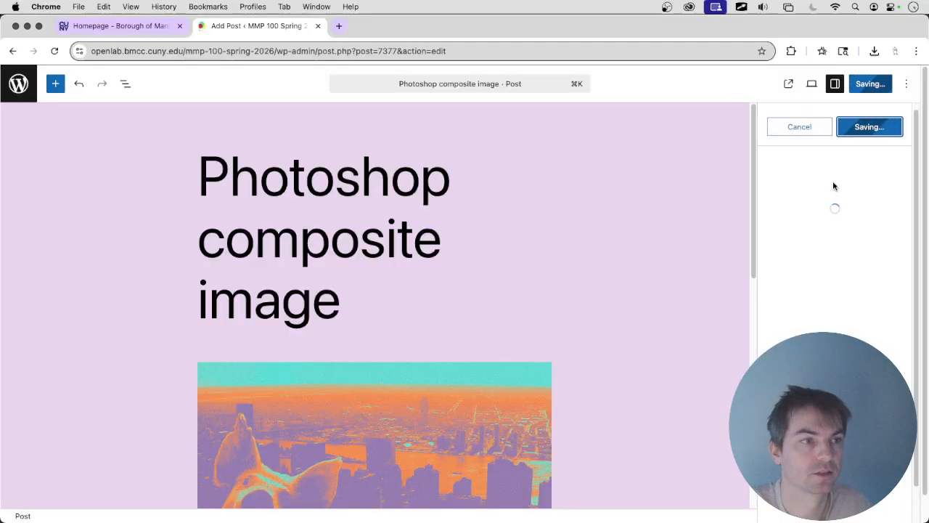
# Step: Switch to Brightspace, open the MMP 100: Introduction to Multimedia course and change the view to the learner role
pyautogui.click(120, 28)
pyautogui.click(293, 203)
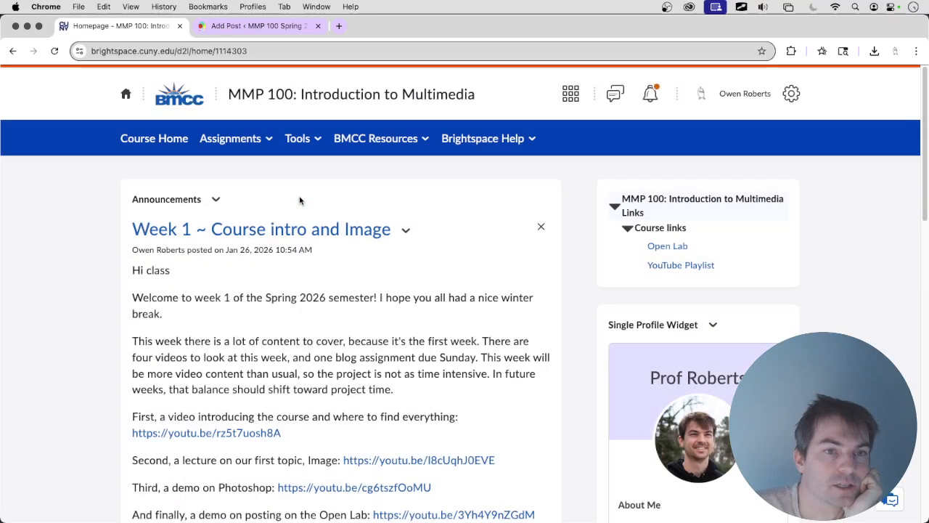
pyautogui.click(706, 96)
pyautogui.click(682, 137)
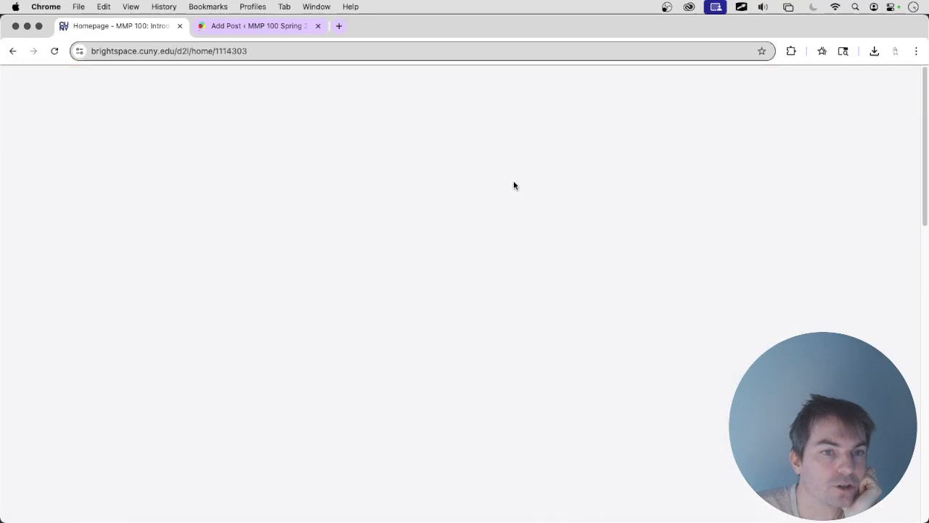
# Step: Open the "Blog post 2: Composite image" assignment and go past its rubric to the submission area
pyautogui.click(231, 138)
pyautogui.click(238, 169)
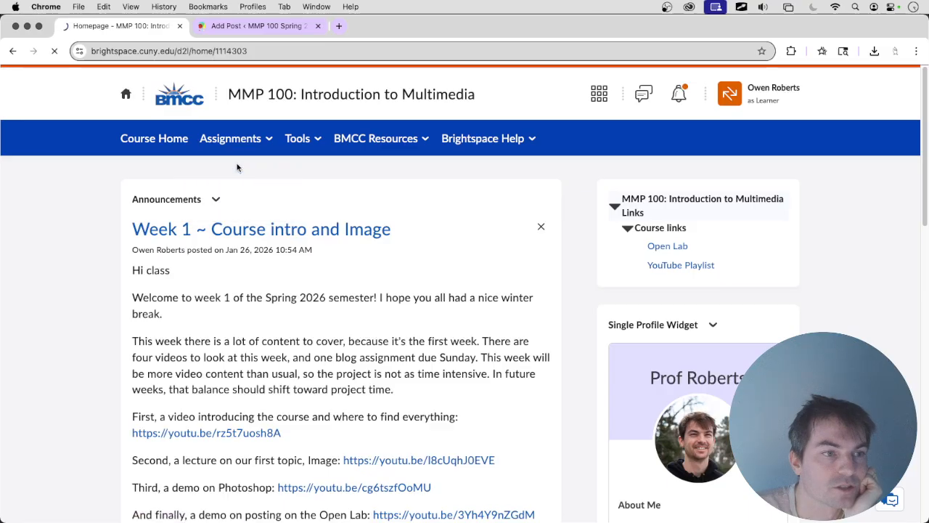
pyautogui.scroll(-5, 234, 209)
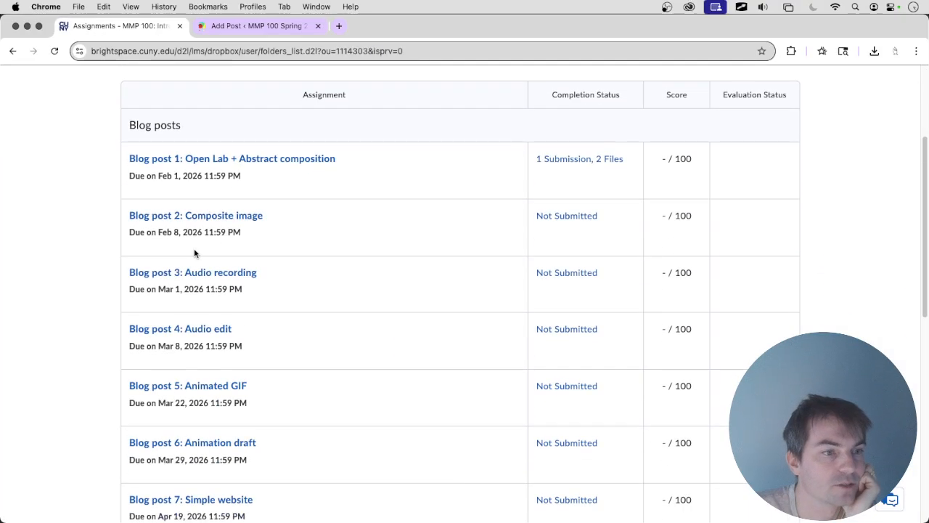
pyautogui.click(211, 217)
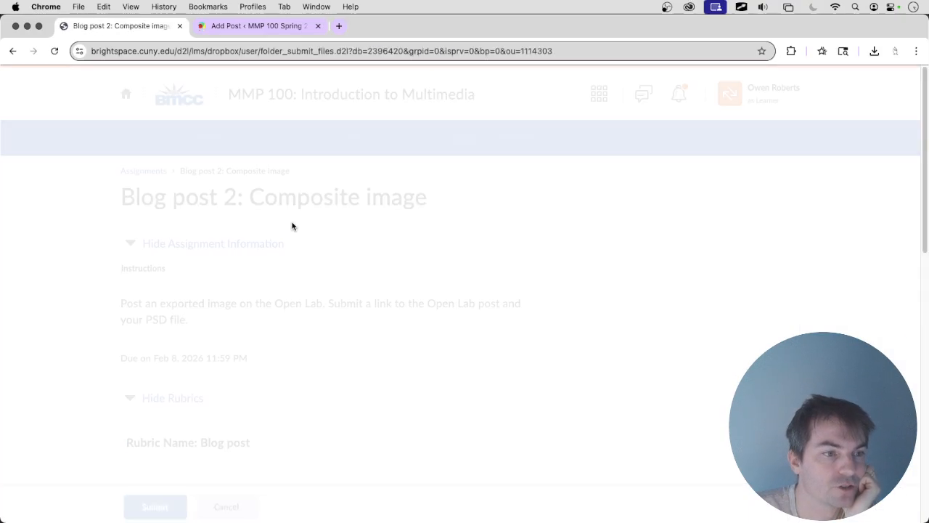
pyautogui.scroll(-7, 283, 222)
pyautogui.scroll(-20, 273, 216)
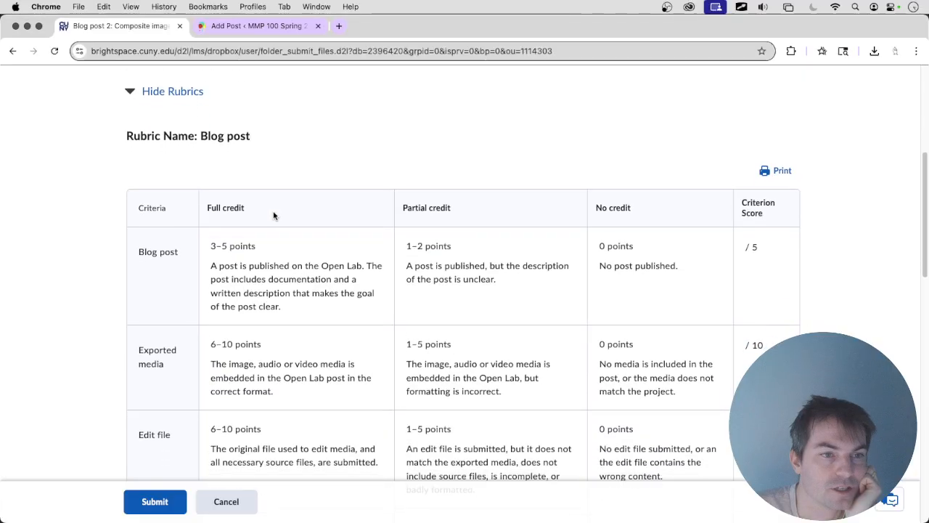
pyautogui.scroll(-5, 274, 216)
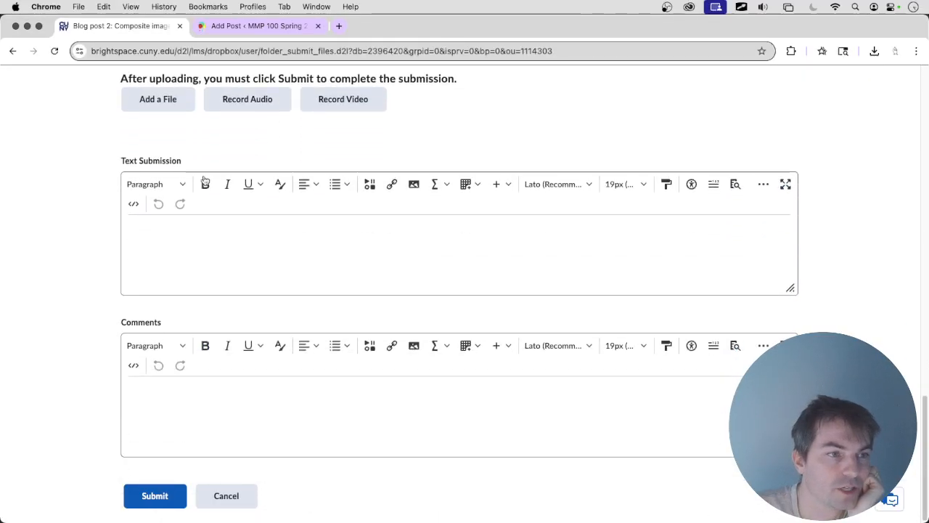
# Step: Attach composite.psd from the computer's Desktop folder MMP 100 > Image to the assignment submission
pyautogui.click(166, 100)
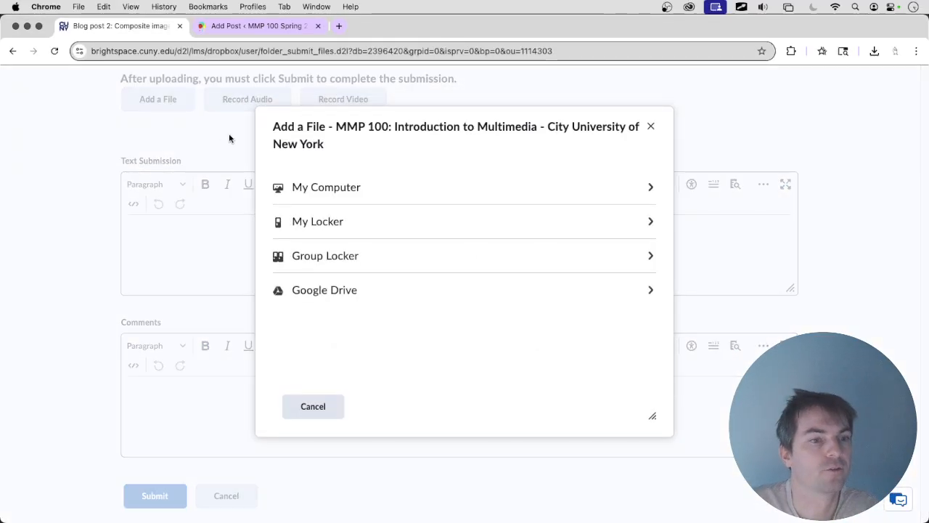
pyautogui.click(347, 187)
pyautogui.click(358, 200)
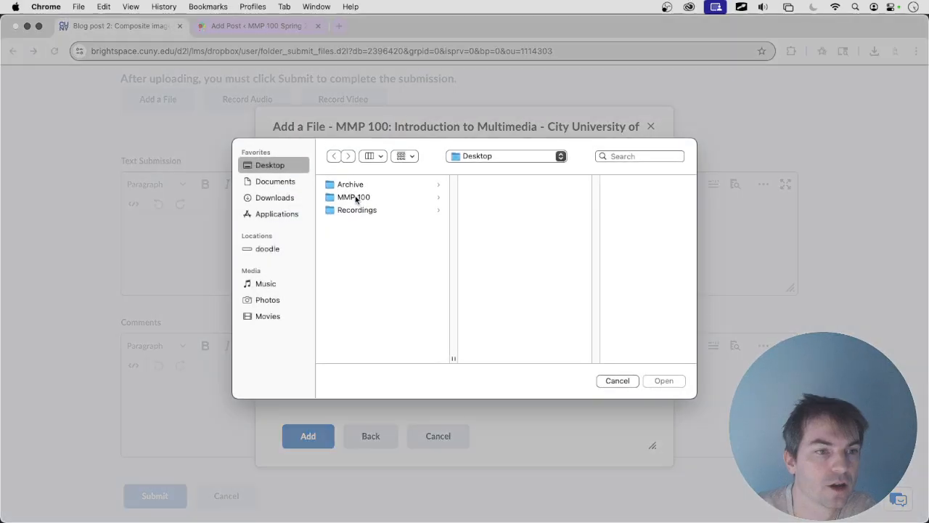
pyautogui.click(339, 199)
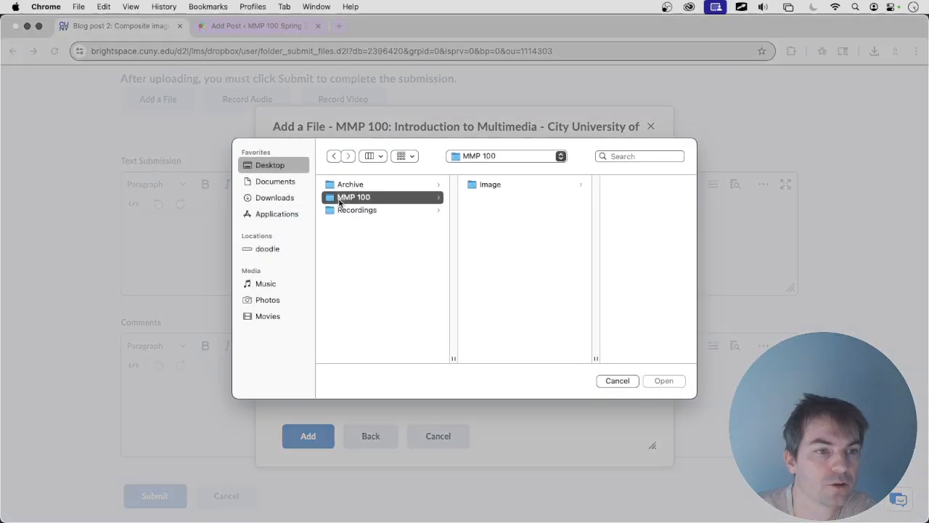
pyautogui.click(494, 186)
pyautogui.click(592, 210)
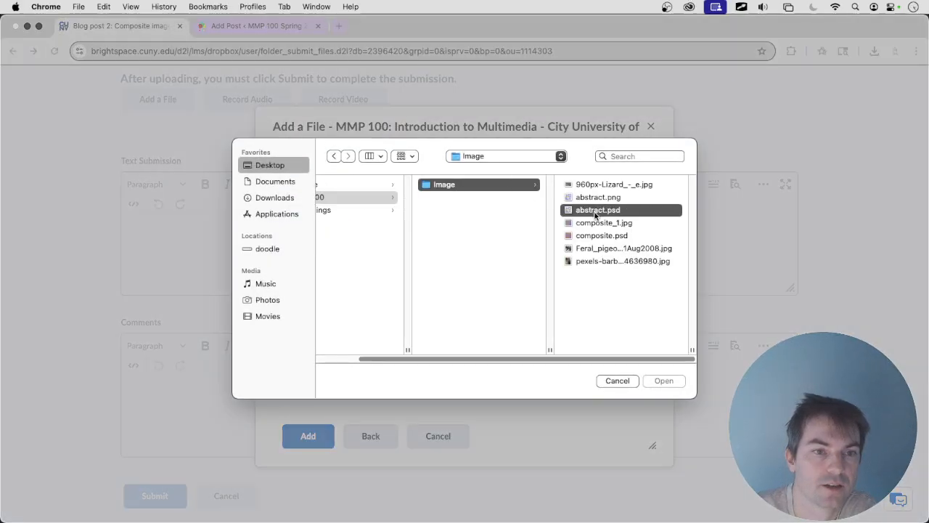
pyautogui.click(469, 238)
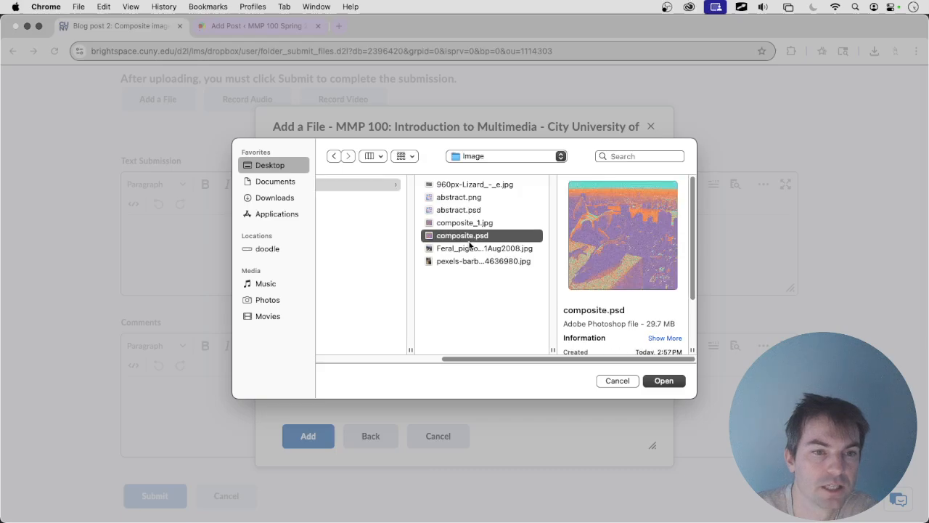
pyautogui.press('space')
pyautogui.press('space')
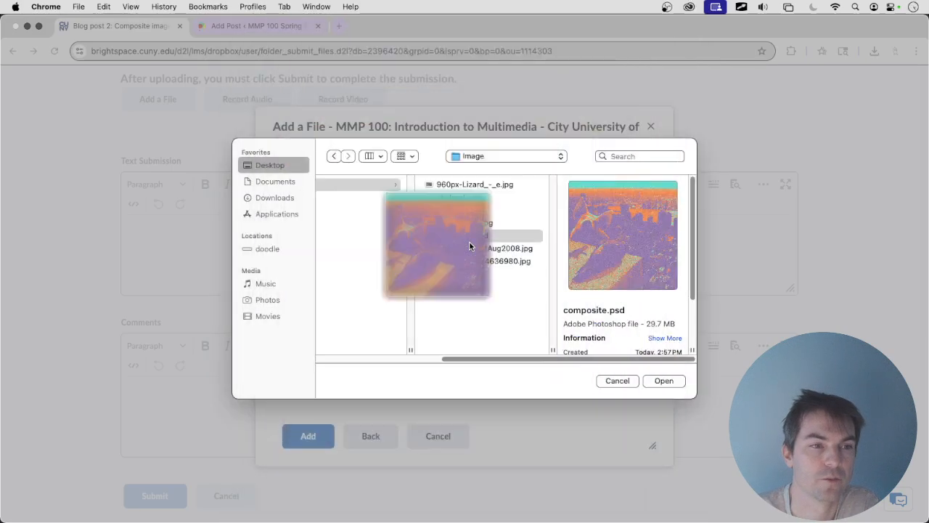
pyautogui.click(663, 380)
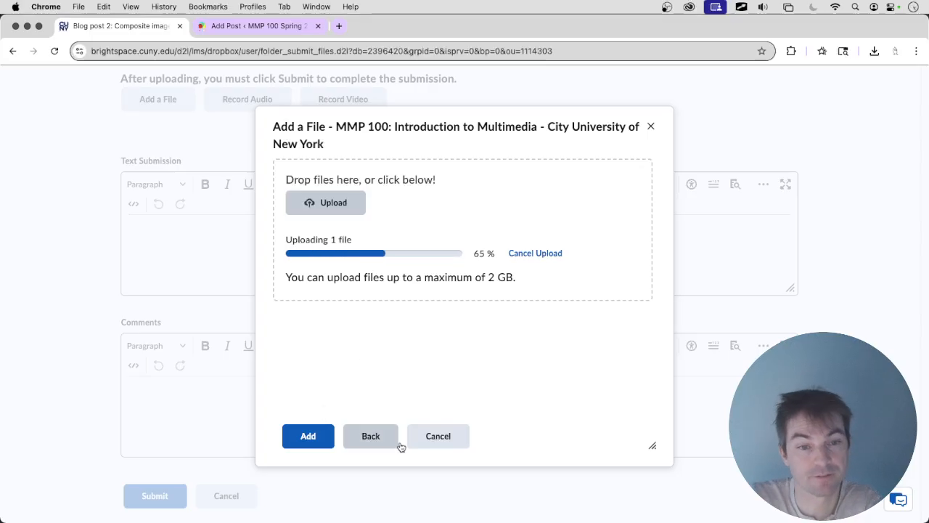
pyautogui.click(308, 436)
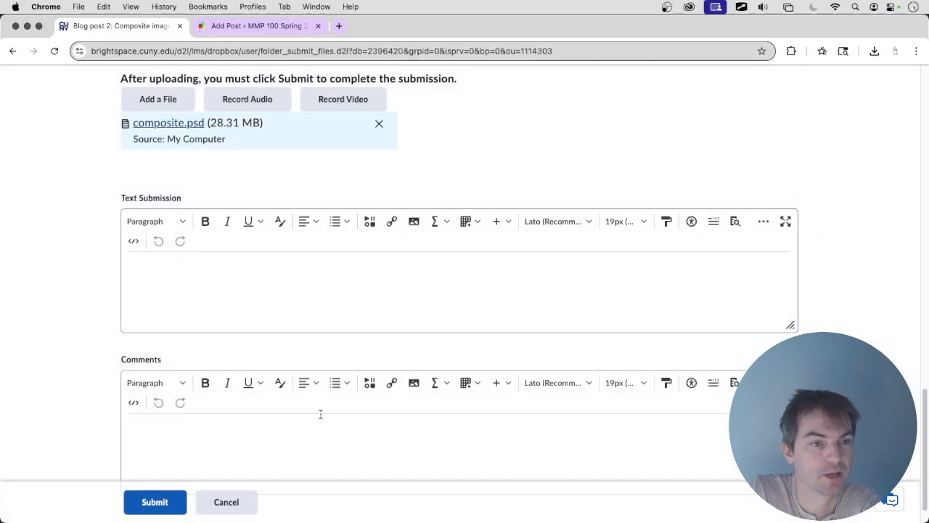
# Step: Copy the published OpenLab post's address into the assignment's Text Submission and submit the assignment
pyautogui.click(263, 31)
pyautogui.click(889, 238)
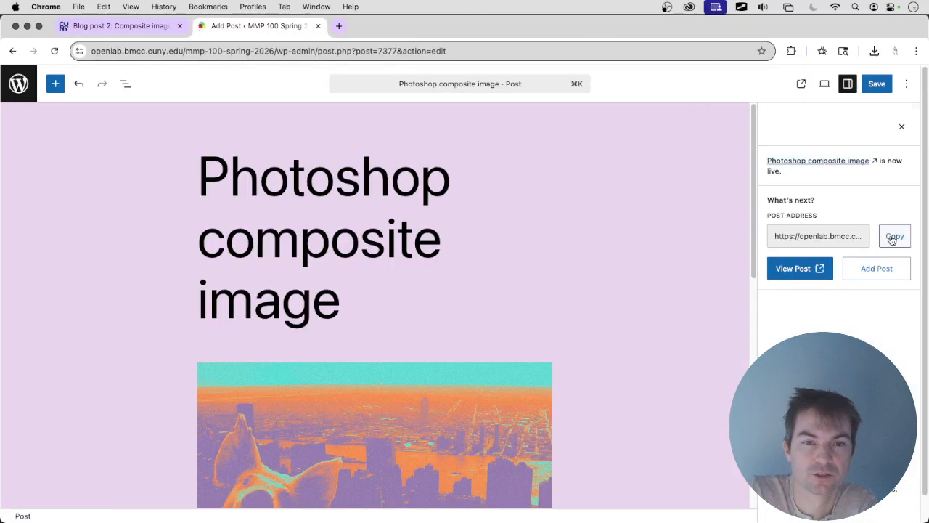
pyautogui.click(131, 26)
pyautogui.click(318, 287)
pyautogui.press('cmd+v')
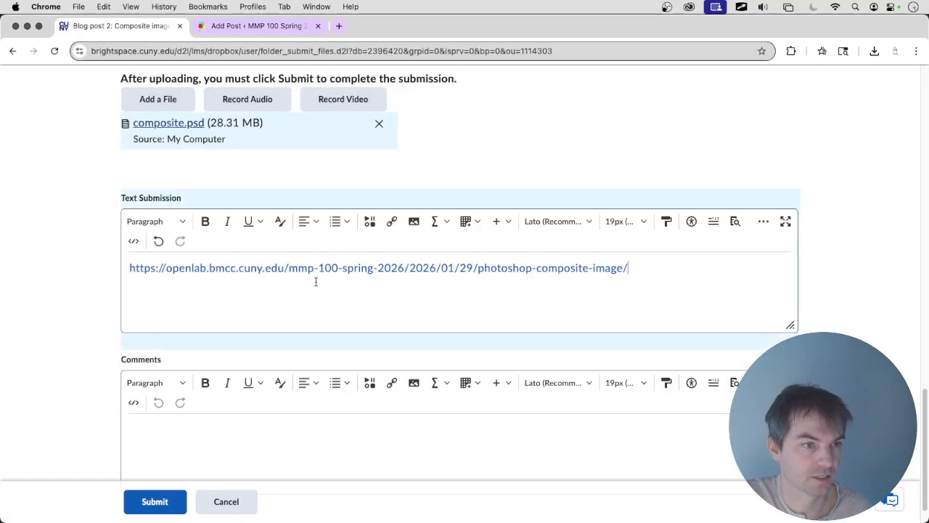
pyautogui.click(158, 504)
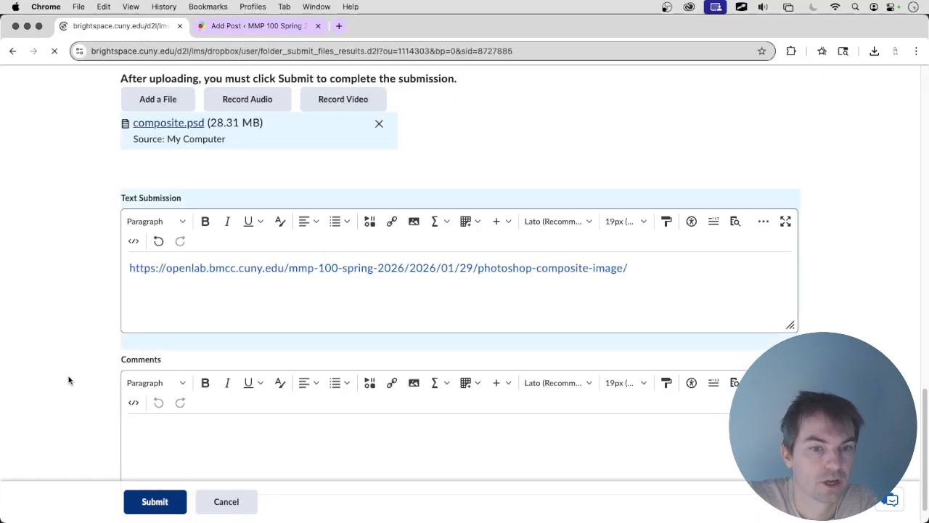